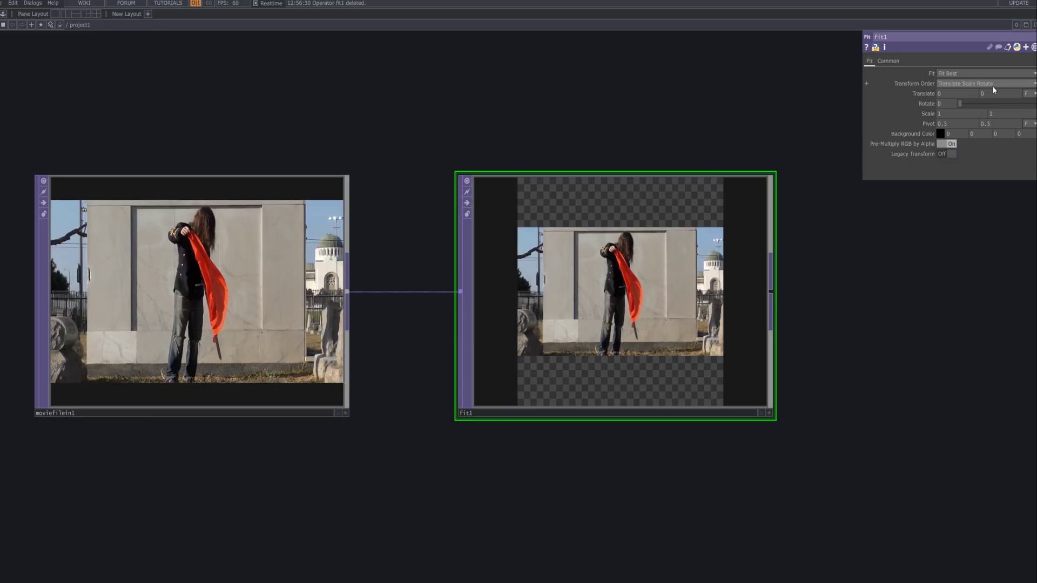
- Turn off Pre-Multiply RGB by Alpha and turn on Legacy Transform for the fit1 operator
{"action": "left_click", "coordinate": [952, 143]}
{"action": "left_click", "coordinate": [951, 154]}
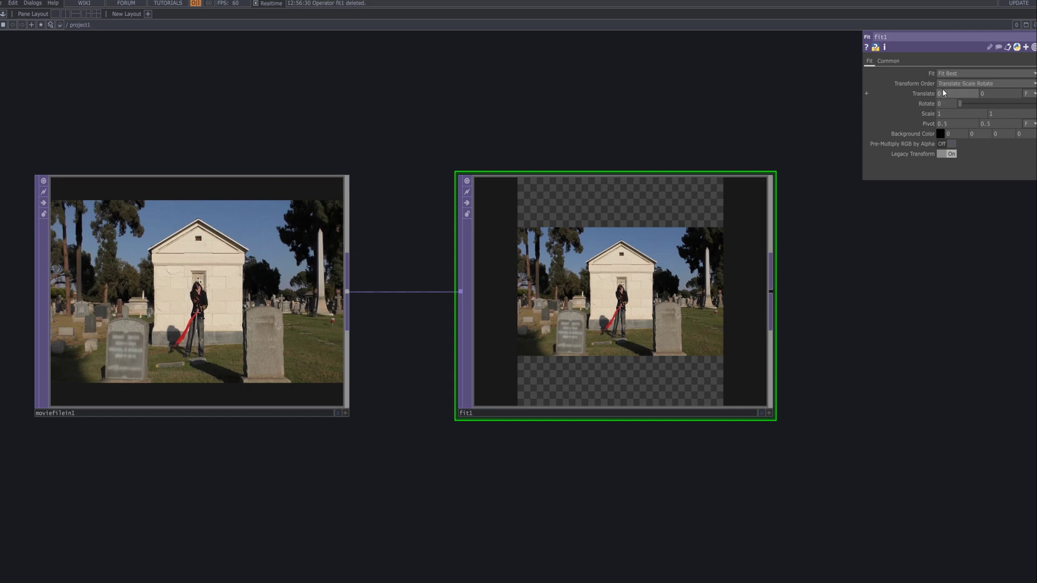
{"action": "left_click", "coordinate": [944, 83]}
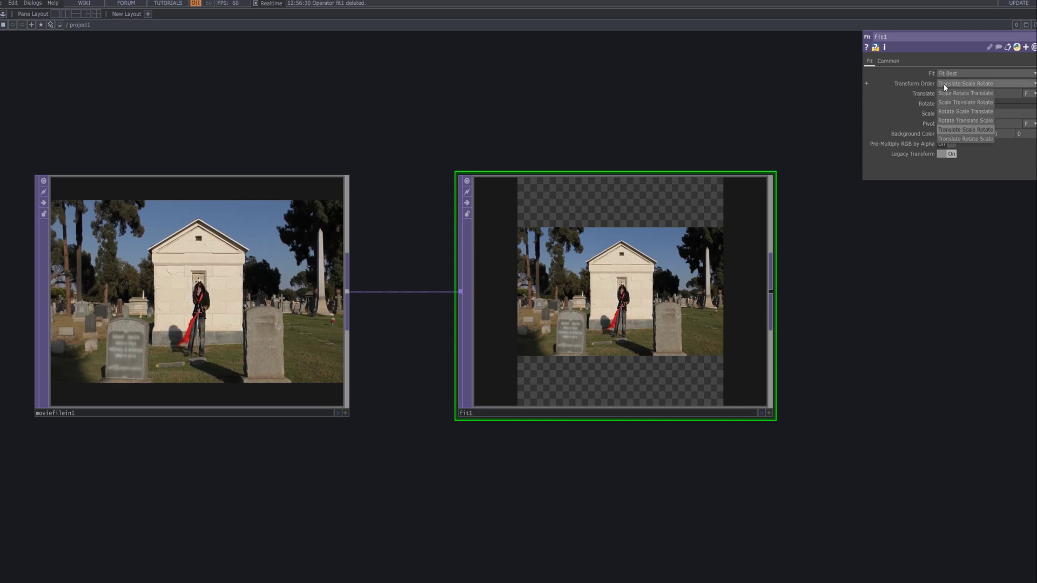
{"action": "left_click", "coordinate": [944, 83]}
- Try the Fit Vertical and Fit Horizontal modes on fit1, settle on Fill, and set both pivot values to 0.9
{"action": "left_click", "coordinate": [945, 74]}
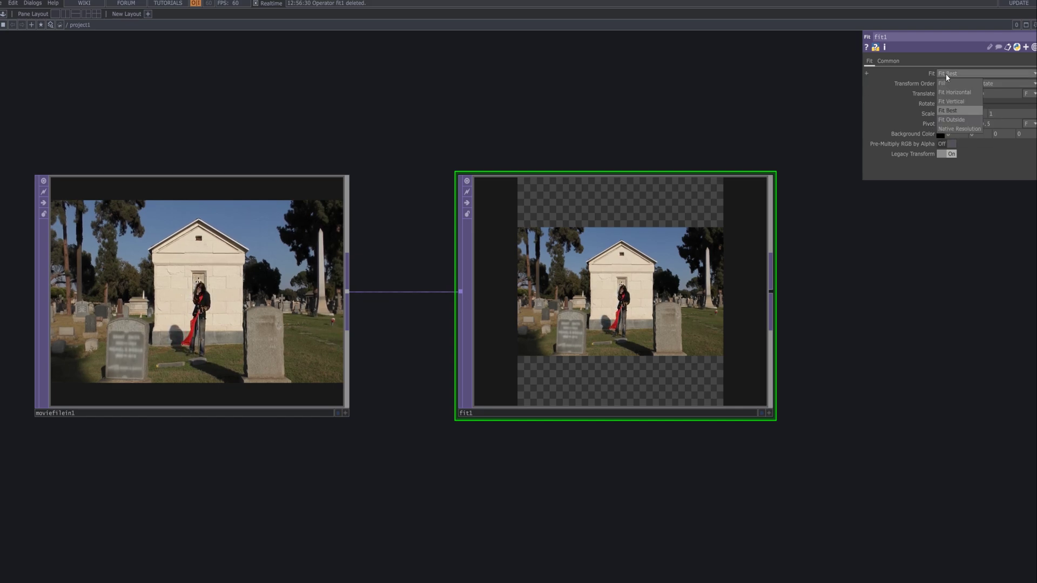
{"action": "left_click", "coordinate": [967, 102]}
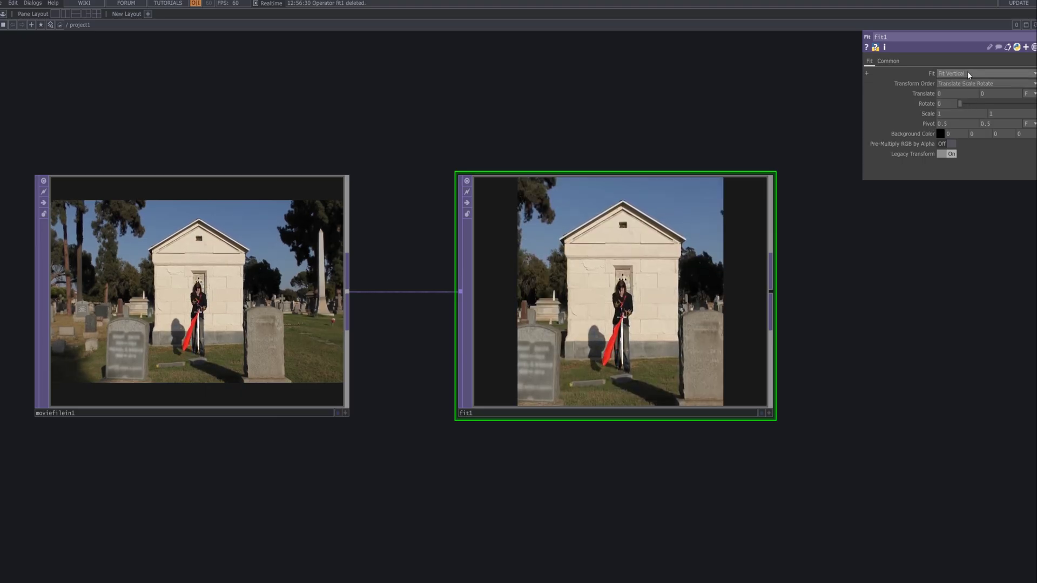
{"action": "left_click", "coordinate": [967, 72]}
{"action": "left_click", "coordinate": [967, 92]}
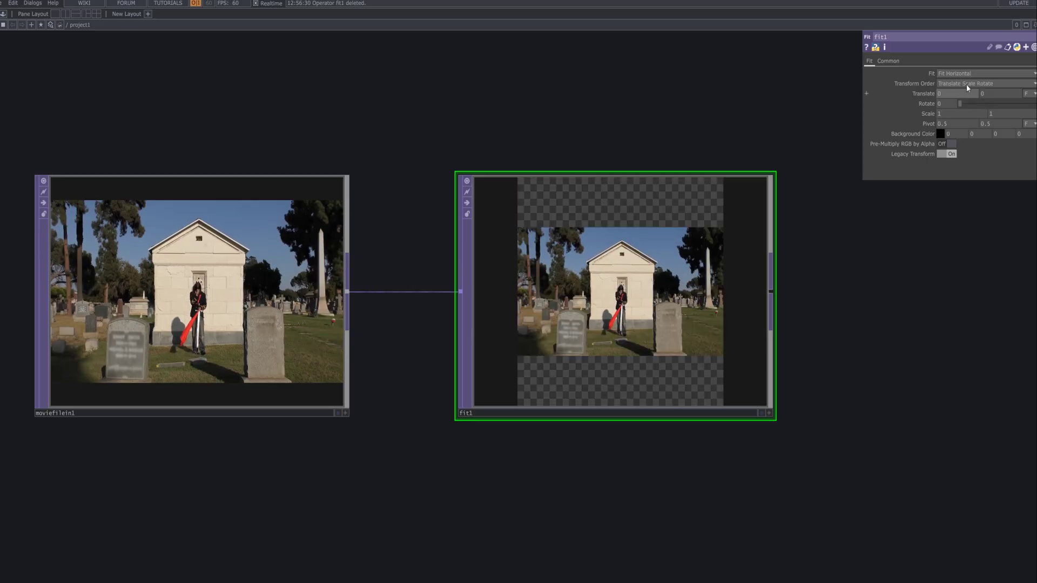
{"action": "left_click", "coordinate": [967, 77]}
{"action": "left_click", "coordinate": [965, 84]}
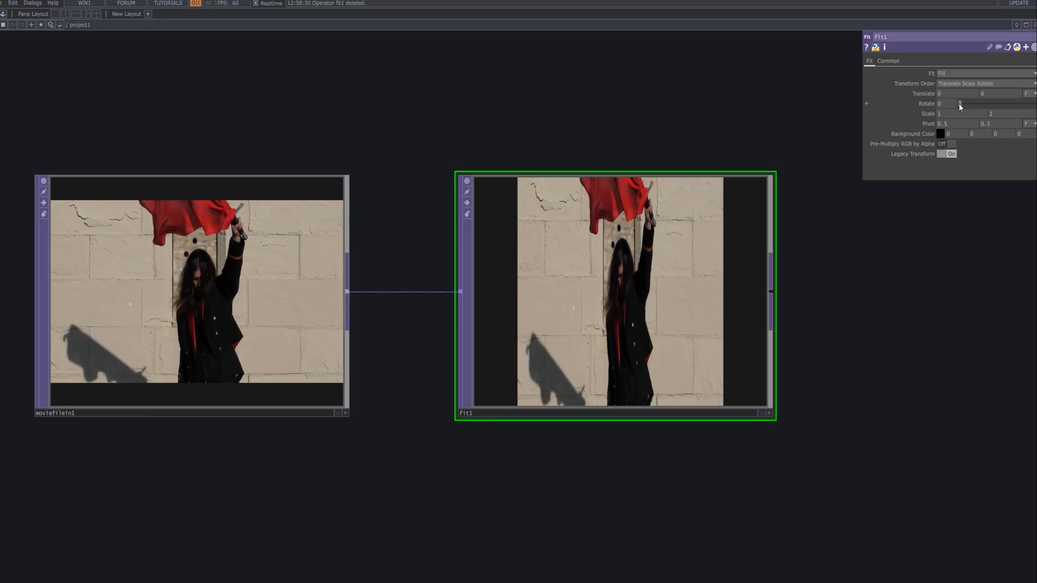
{"action": "mouse_move", "coordinate": [929, 114]}
{"action": "middle_mouse_down"}
{"action": "mouse_move", "coordinate": [931, 124]}
{"action": "mouse_move", "coordinate": [930, 107]}
{"action": "middle_mouse_up"}
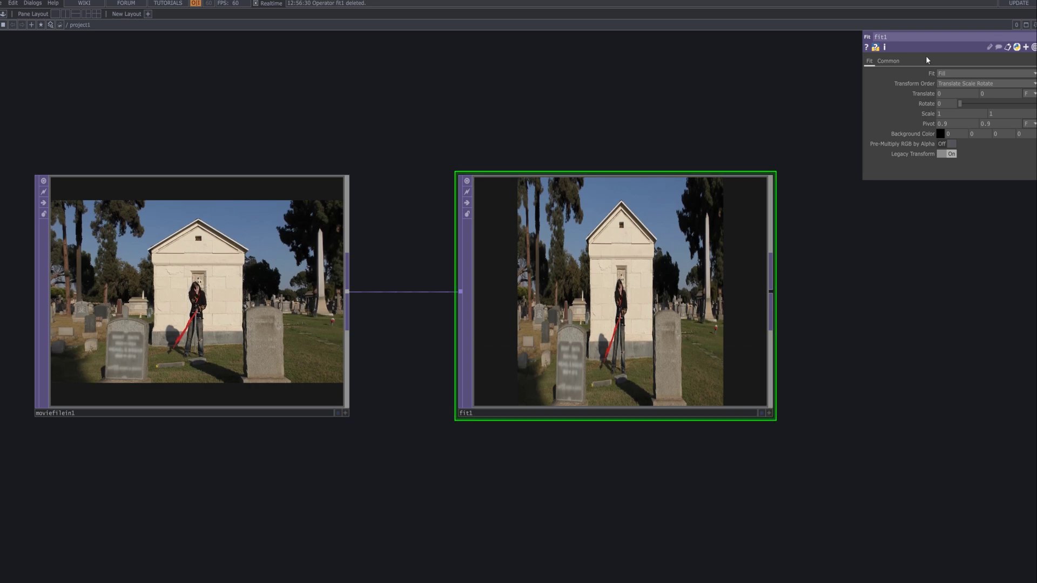
- Set the output resolution of fit1 to the 1920 x 1080 preset
{"action": "left_click", "coordinate": [888, 62]}
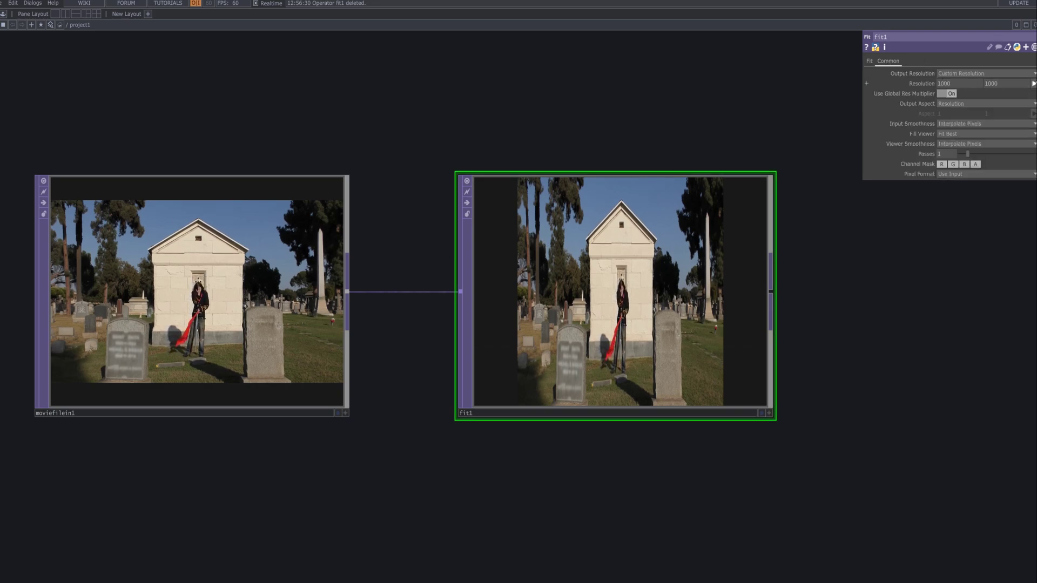
{"action": "left_click", "coordinate": [1034, 83]}
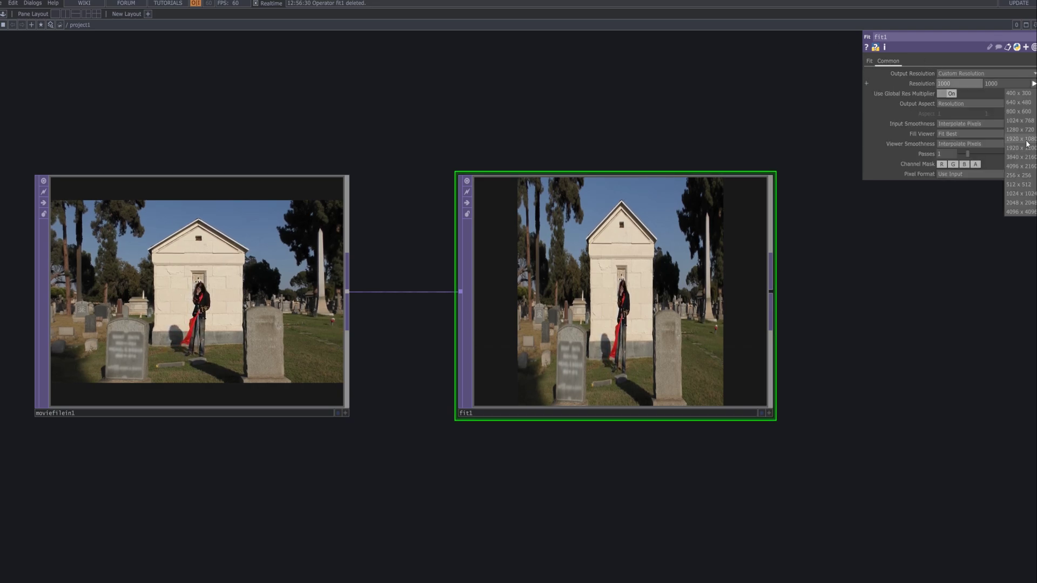
{"action": "left_click", "coordinate": [1026, 140]}
{"action": "left_click", "coordinate": [870, 61]}
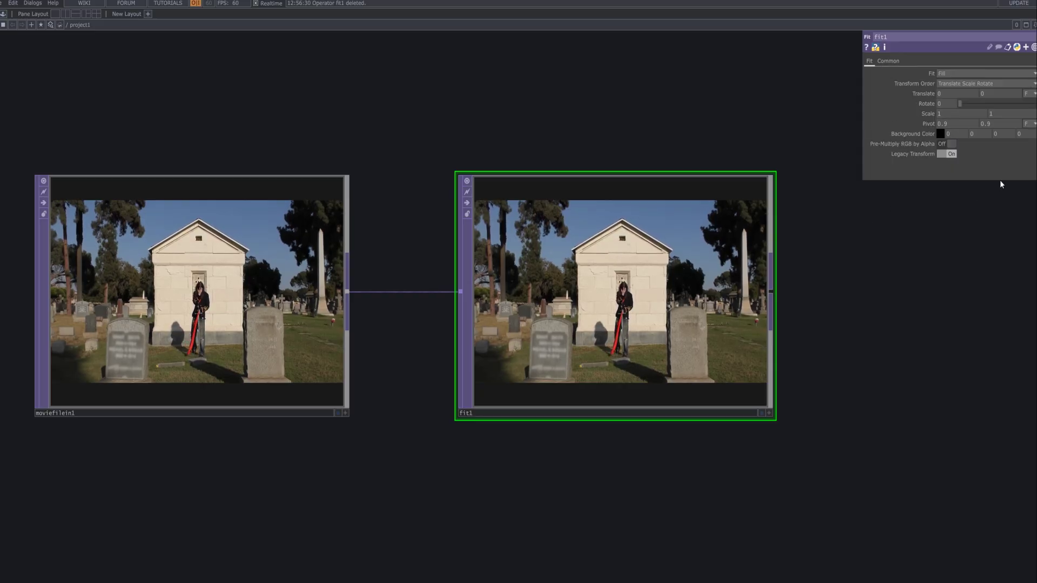
- Add a Null TOP connected to the output of fit1 and place it beside fit1
{"action": "left_click_drag", "start_coordinate": [973, 244], "coordinate": [586, 231]}
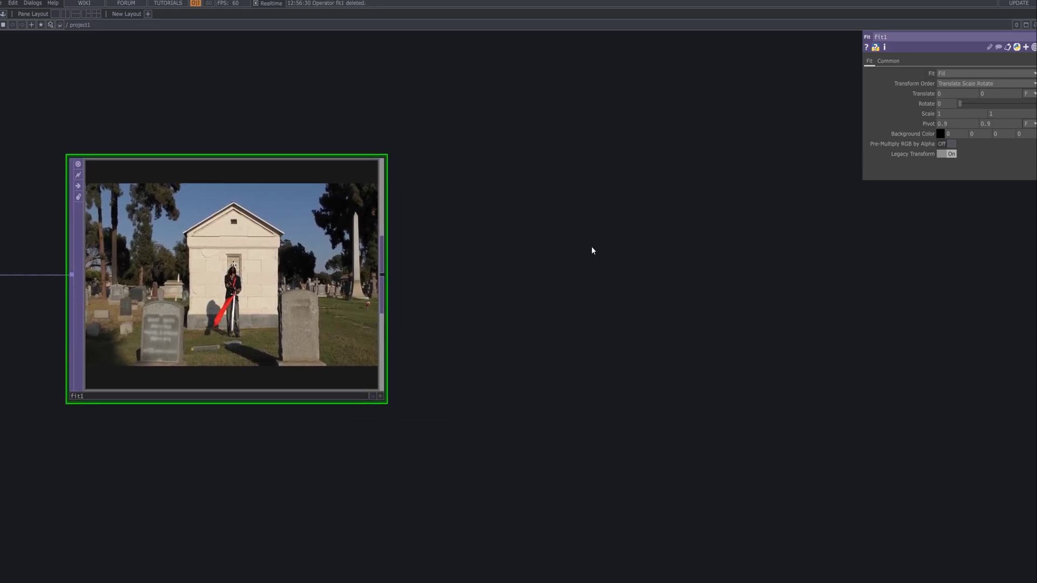
{"action": "right_click", "coordinate": [382, 273]}
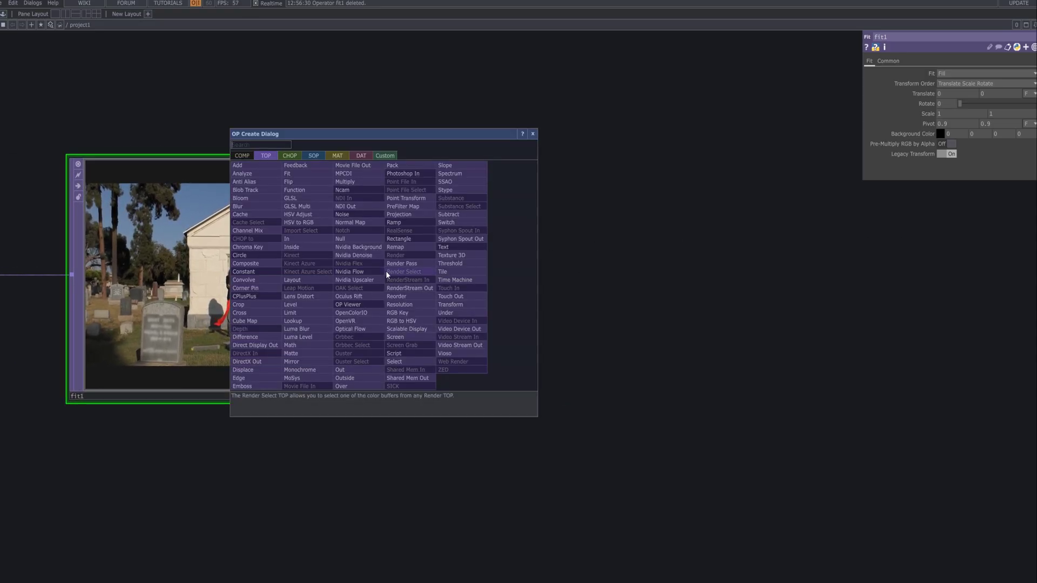
{"action": "type", "text": "null"}
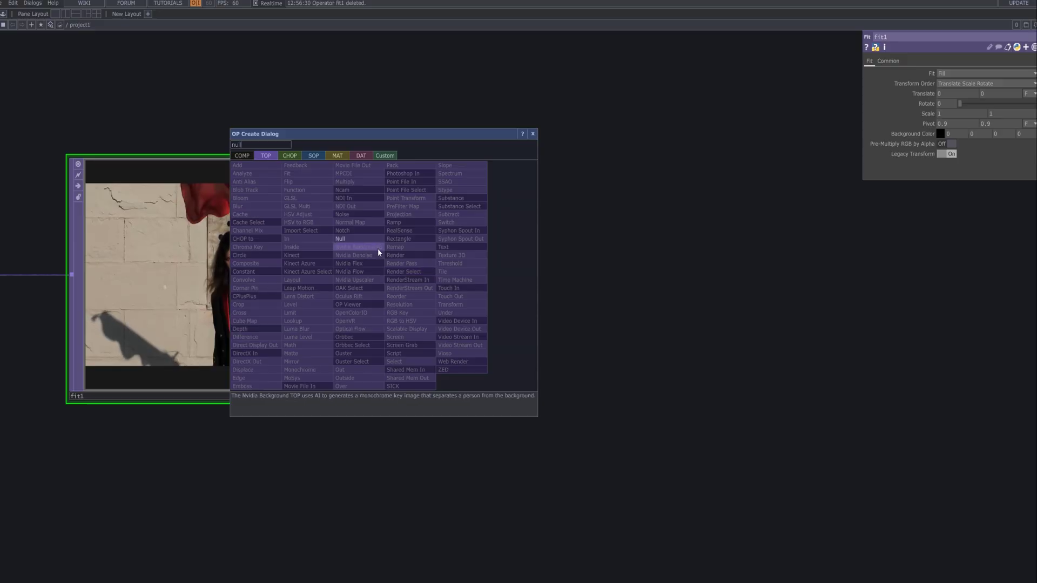
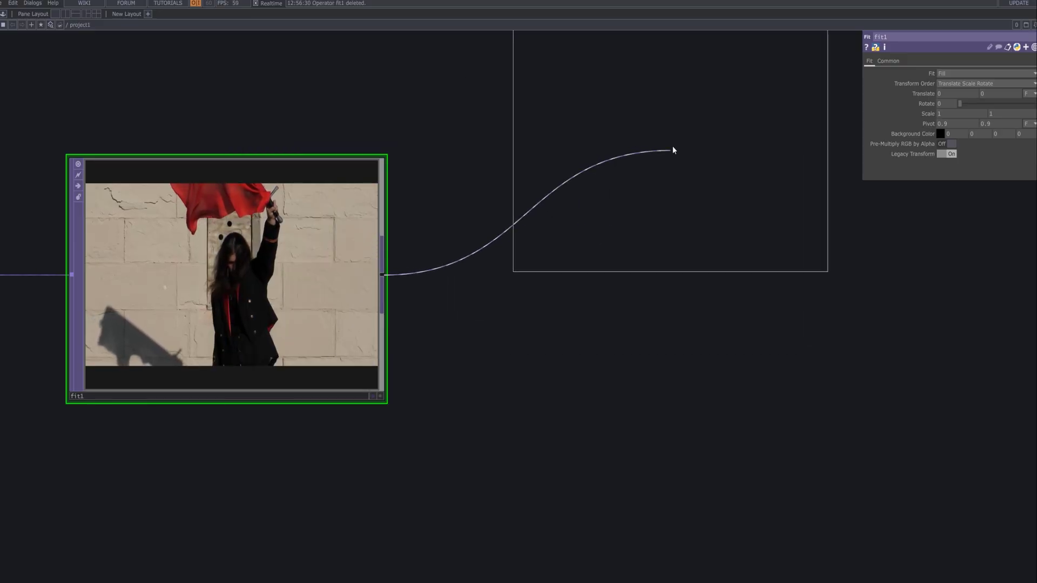
{"action": "left_click", "coordinate": [649, 276]}
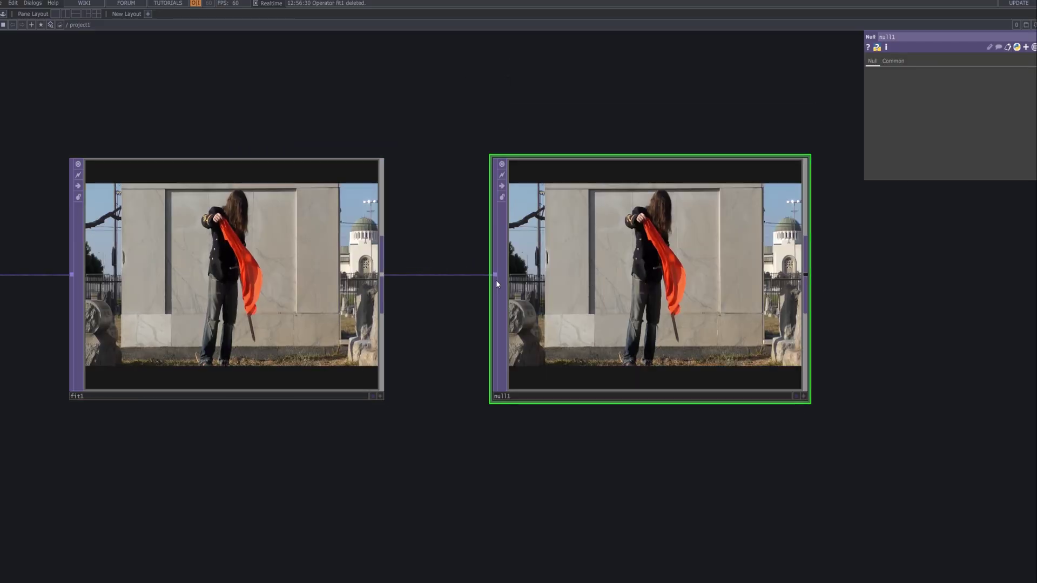
- Move the null1 operator up and to the right of fit1, leaving empty space around it in the network
{"action": "scroll", "coordinate": [321, 293], "scroll_direction": "down", "scroll_amount": 5}
{"action": "left_click_drag", "start_coordinate": [389, 368], "coordinate": [349, 445]}
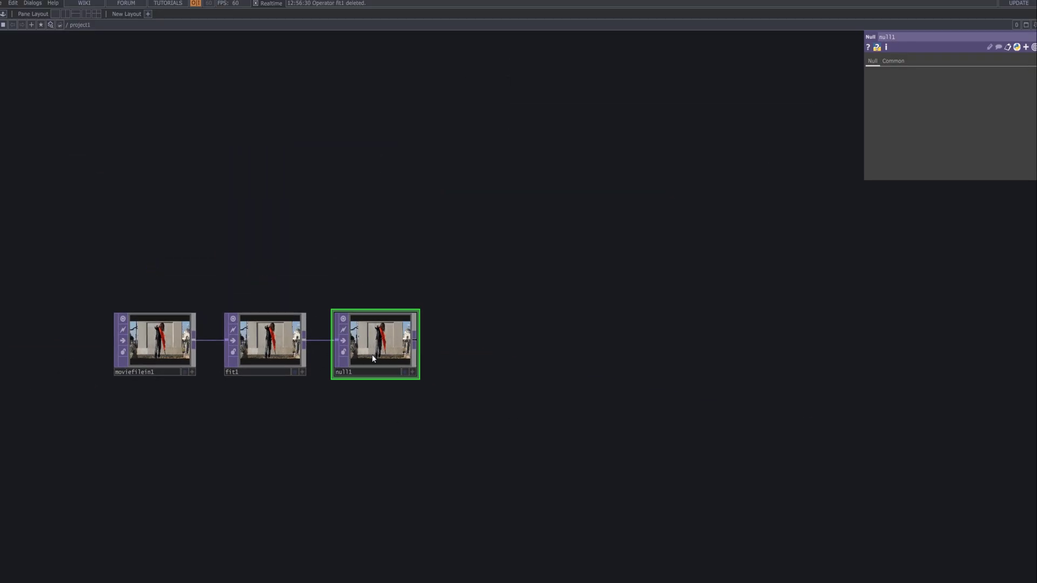
{"action": "left_click_drag", "start_coordinate": [373, 357], "coordinate": [482, 218]}
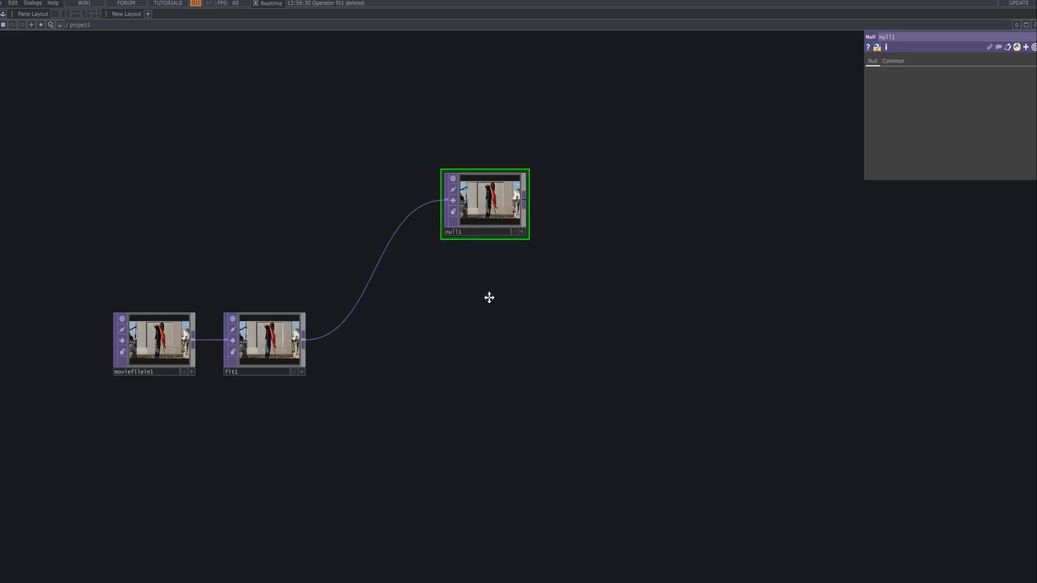
{"action": "left_click_drag", "start_coordinate": [489, 296], "coordinate": [391, 301]}
{"action": "scroll", "coordinate": [393, 299], "scroll_direction": "up", "scroll_amount": 4}
{"action": "left_click_drag", "start_coordinate": [539, 257], "coordinate": [483, 261]}
{"action": "scroll", "coordinate": [466, 384], "scroll_direction": "up", "scroll_amount": 2}
{"action": "scroll", "coordinate": [472, 380], "scroll_direction": "down", "scroll_amount": 3}
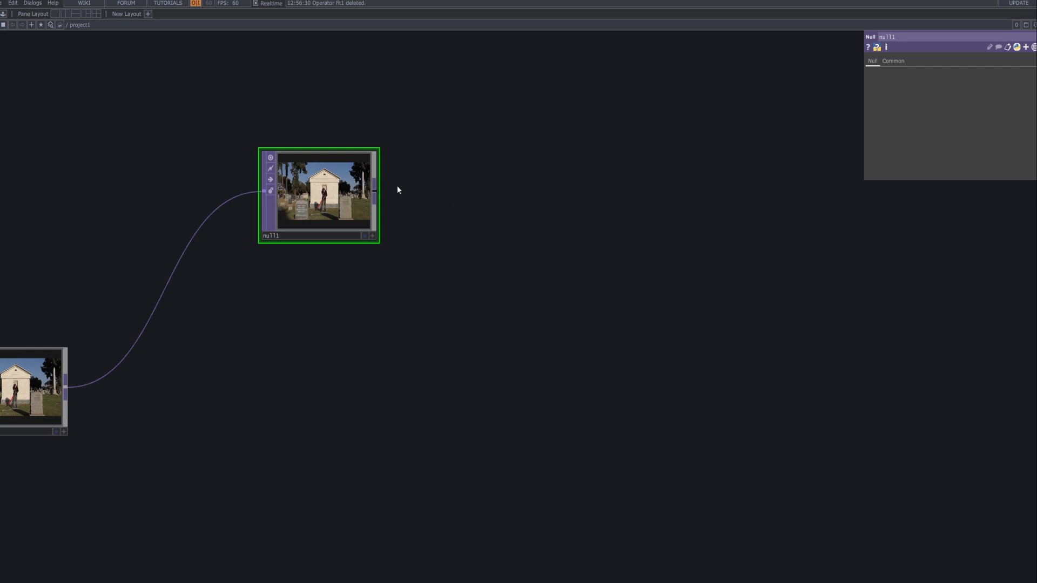
- Add a Noise TOP connected to the output of null1 and place it beside null1
{"action": "right_click", "coordinate": [376, 191]}
{"action": "type", "text": "noi"}
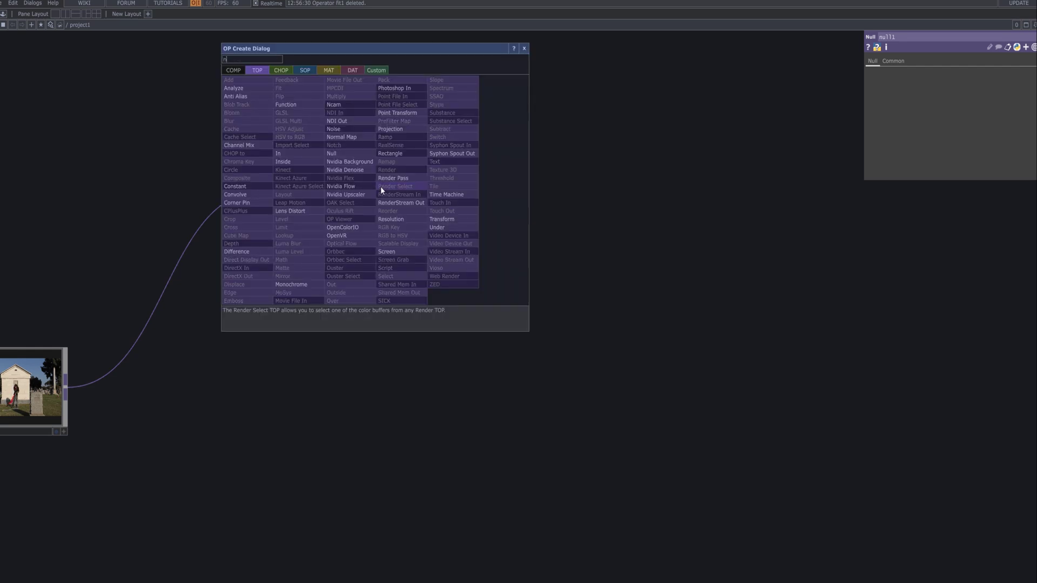
{"action": "left_click", "coordinate": [356, 130]}
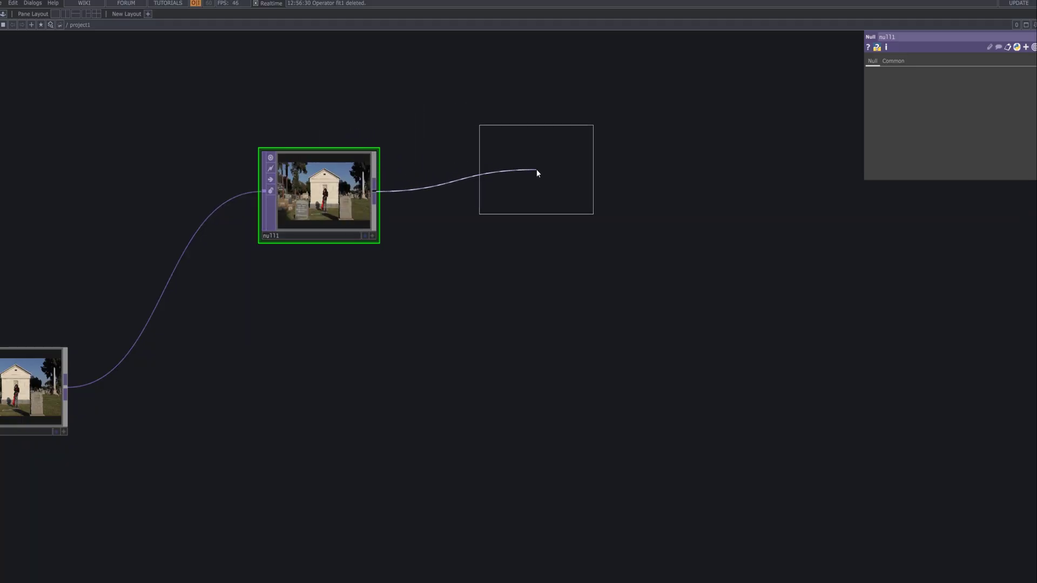
{"action": "left_click", "coordinate": [544, 193]}
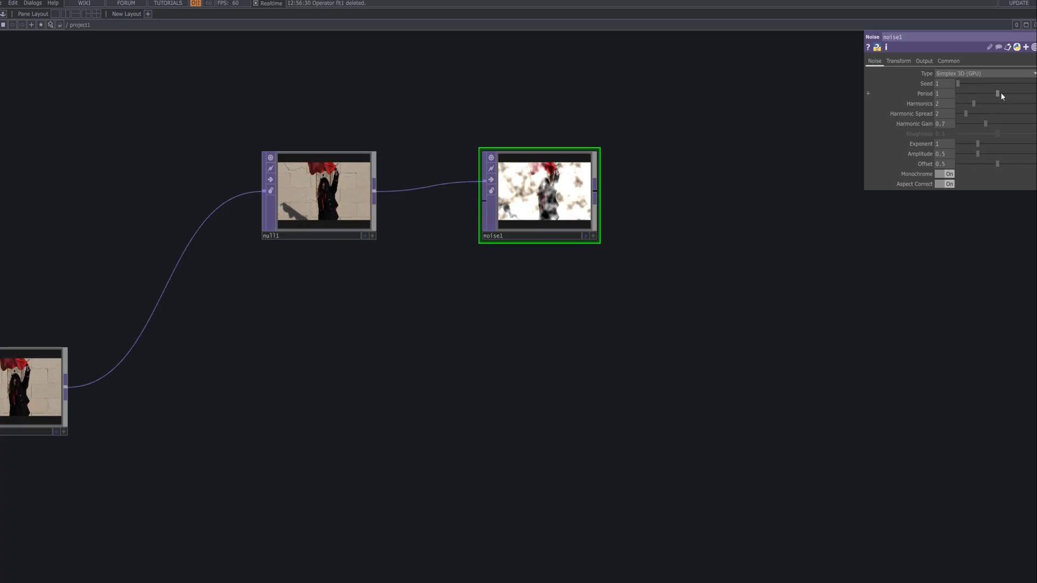
- Set the Period of noise1 to 2 and its Harmonics to 9
{"action": "left_click_drag", "start_coordinate": [1001, 93], "coordinate": [1036, 93]}
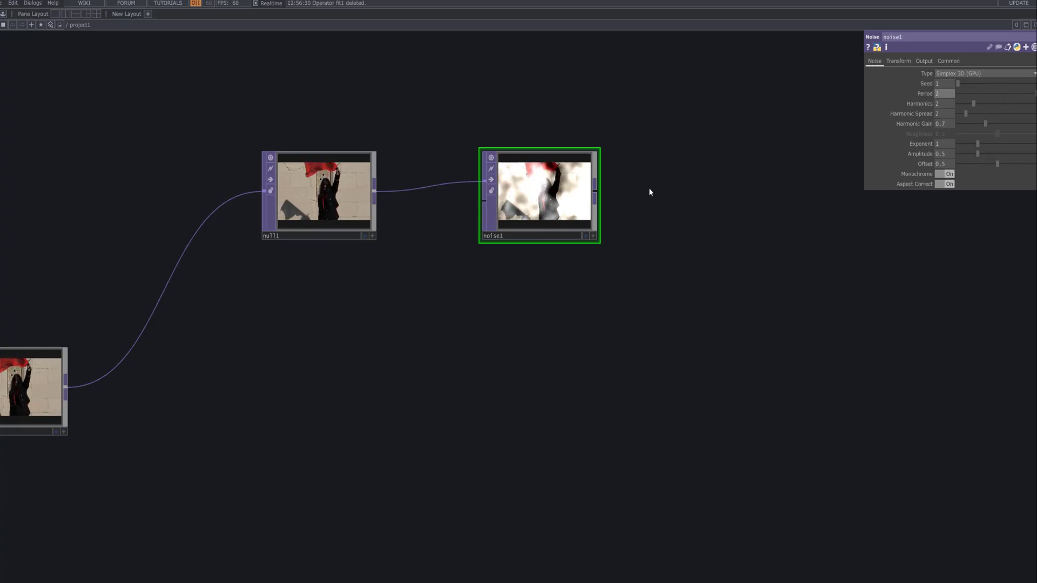
{"action": "scroll", "coordinate": [649, 192], "scroll_direction": "up", "scroll_amount": 3}
{"action": "left_click_drag", "start_coordinate": [706, 218], "coordinate": [851, 283]}
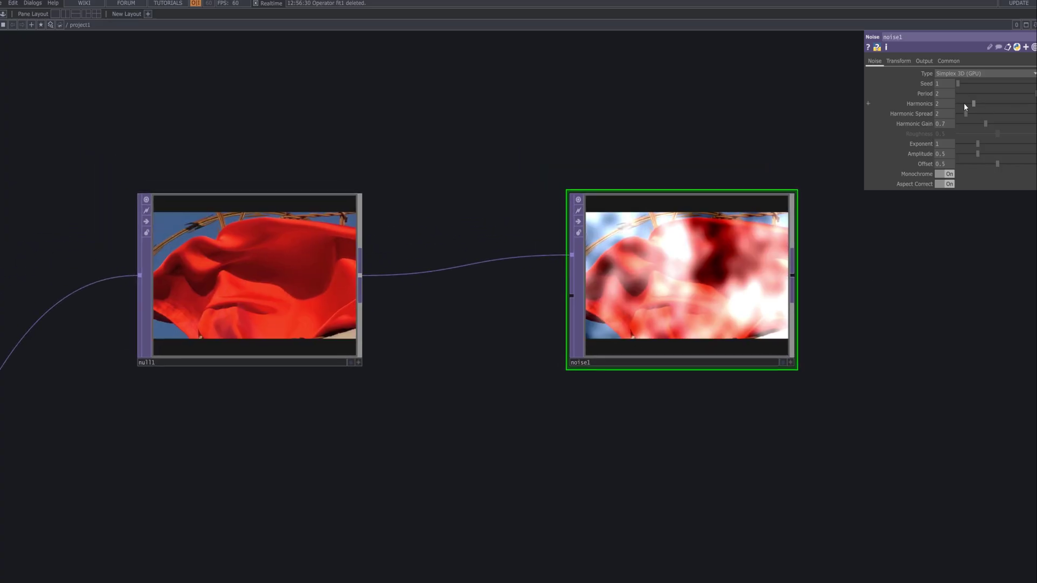
{"action": "left_click_drag", "start_coordinate": [973, 104], "coordinate": [1033, 109]}
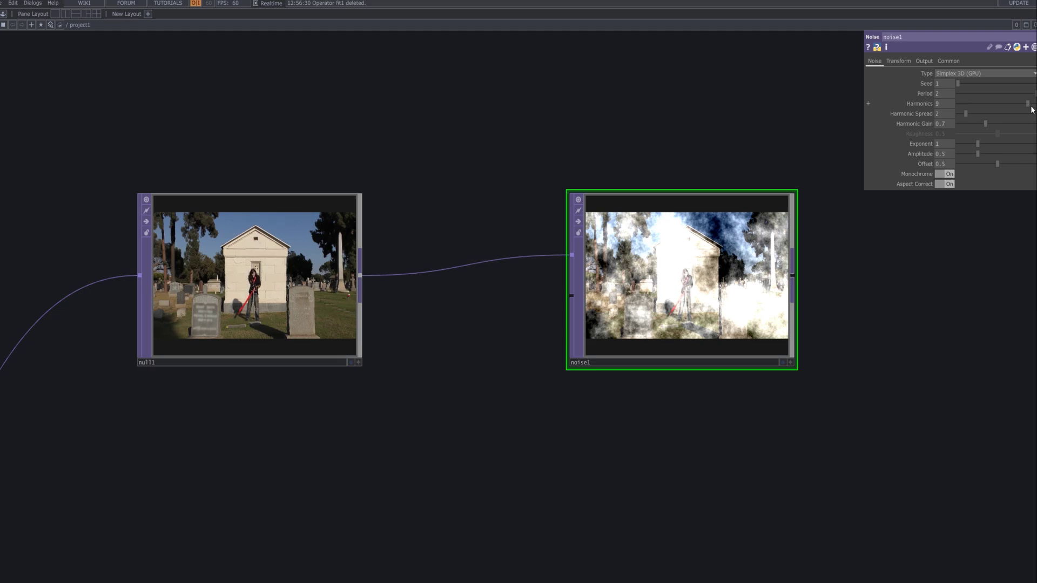
- Set the Harmonic Spread of noise1 to 16.4 and its Harmonic Gain to 1.19
{"action": "left_click_drag", "start_coordinate": [978, 113], "coordinate": [1023, 117]}
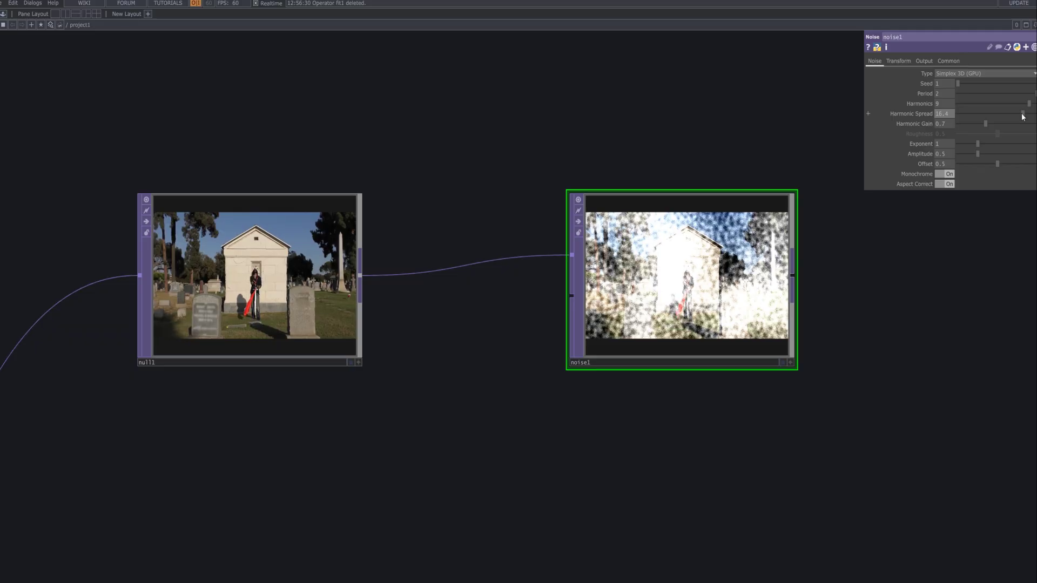
{"action": "left_click_drag", "start_coordinate": [988, 123], "coordinate": [1029, 124]}
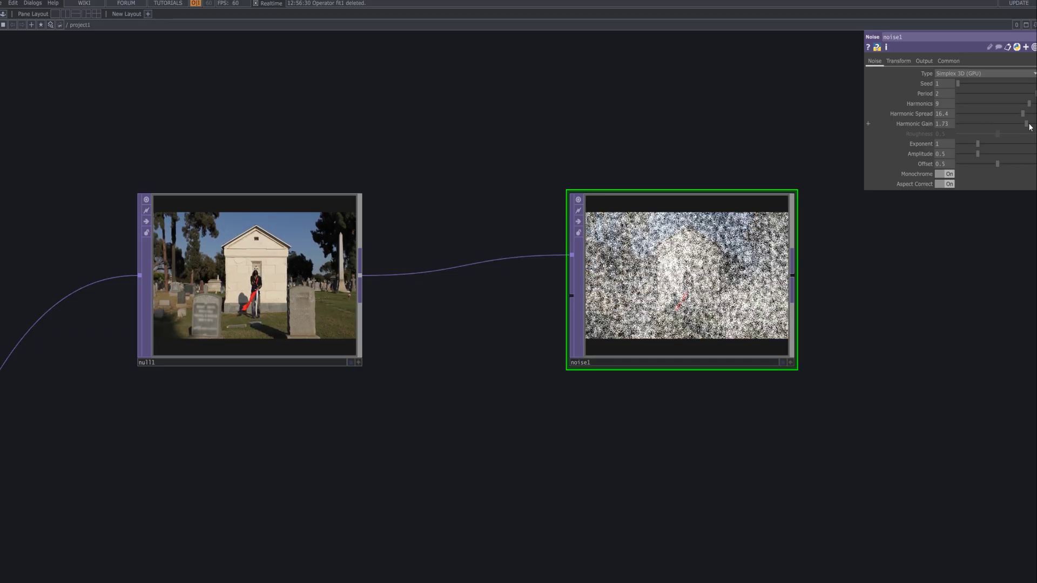
{"action": "left_click_drag", "start_coordinate": [1028, 124], "coordinate": [1025, 124]}
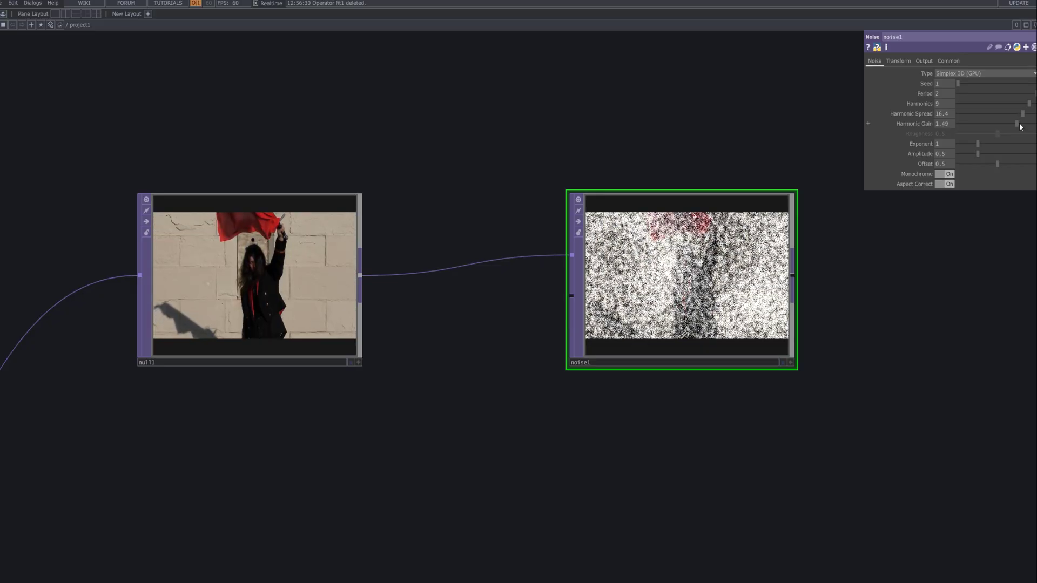
{"action": "left_click_drag", "start_coordinate": [1019, 127], "coordinate": [1011, 130]}
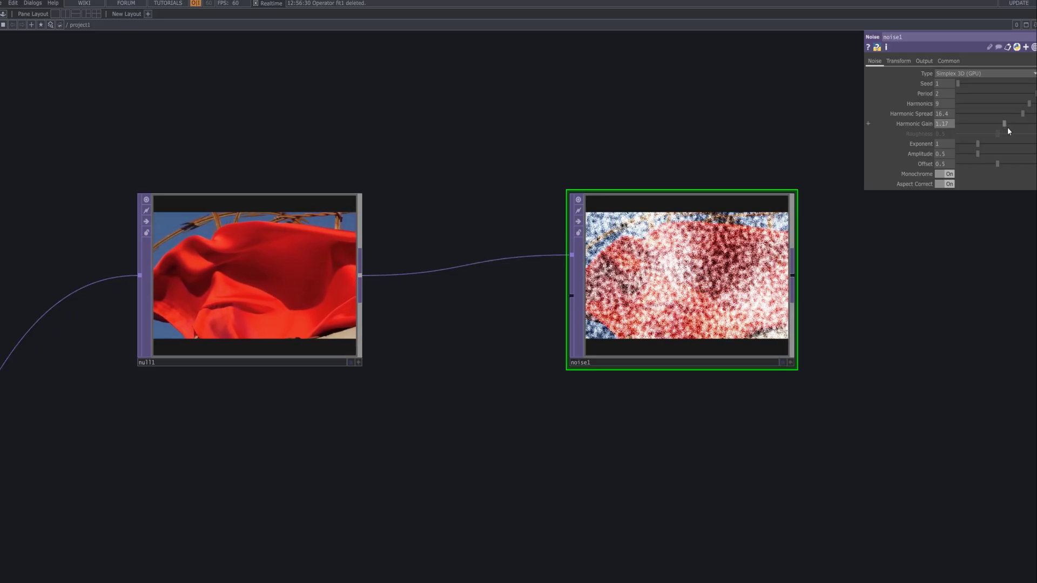
{"action": "left_click_drag", "start_coordinate": [1009, 127], "coordinate": [1006, 128]}
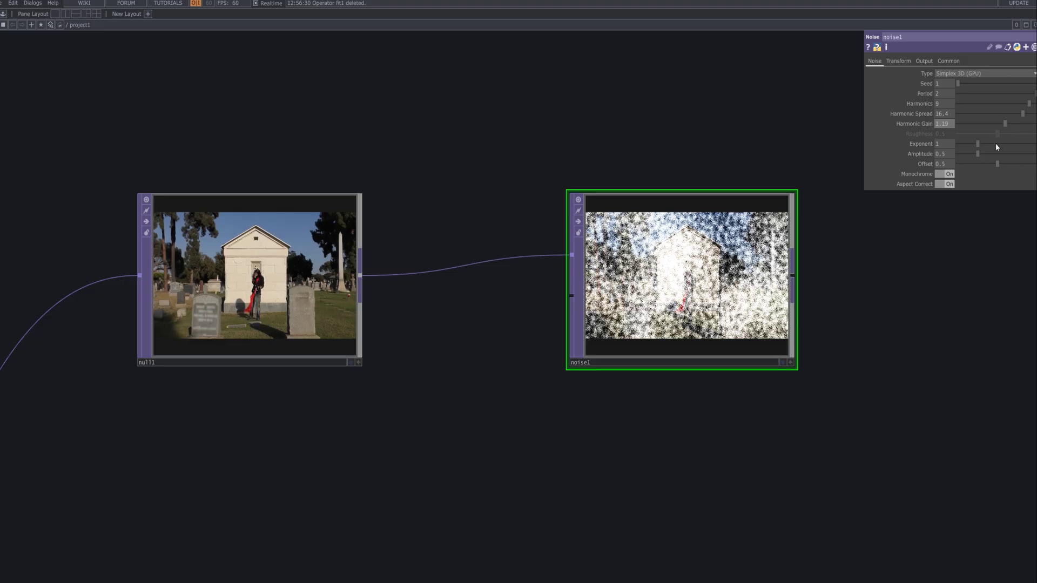
- Lower the Exponent of noise1 to 0 and its Amplitude to 0.05
{"action": "left_click_drag", "start_coordinate": [977, 145], "coordinate": [855, 167]}
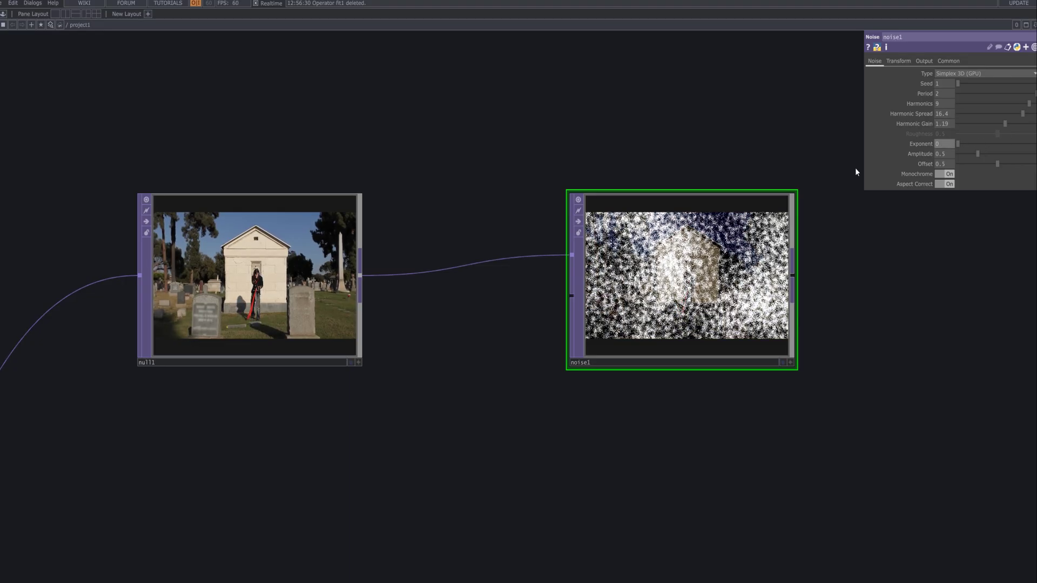
{"action": "left_click_drag", "start_coordinate": [973, 156], "coordinate": [976, 155]}
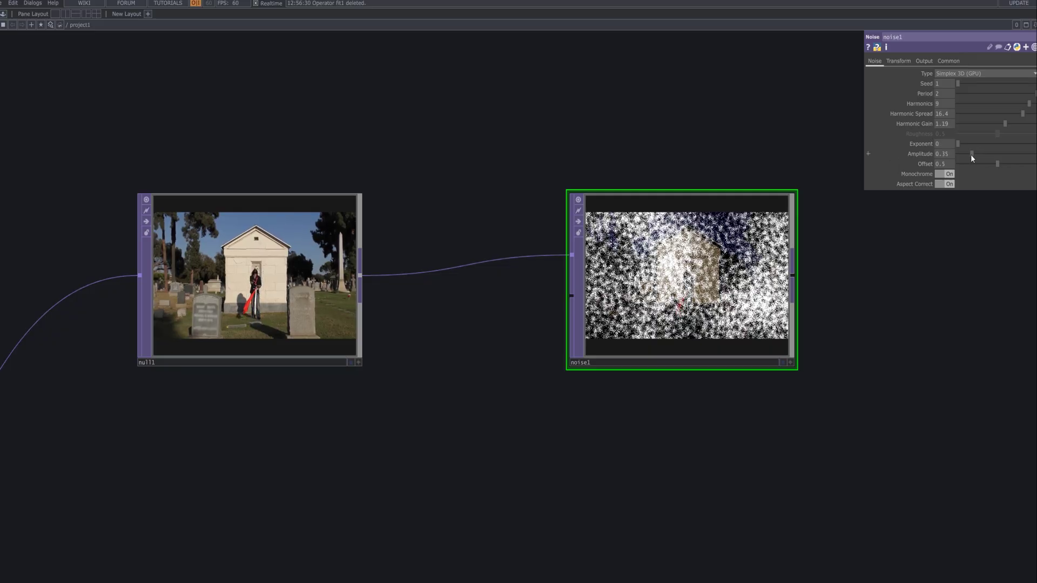
{"action": "left_click_drag", "start_coordinate": [968, 156], "coordinate": [961, 155]}
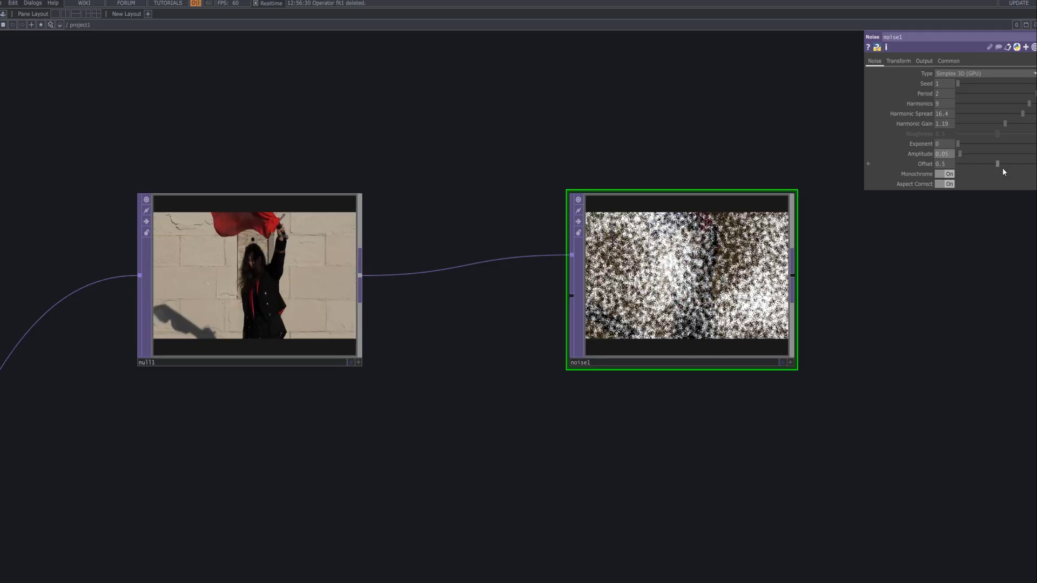
- Set the Offset of noise1 to 0.37 and turn off Monochrome for coloured noise
{"action": "left_click_drag", "start_coordinate": [996, 163], "coordinate": [984, 163]}
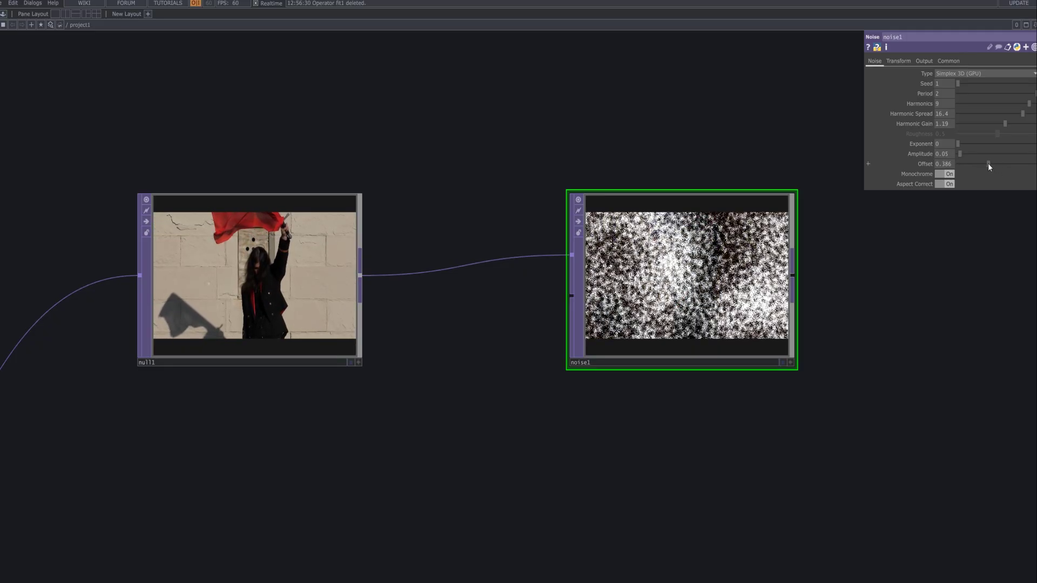
{"action": "left_click_drag", "start_coordinate": [986, 164], "coordinate": [986, 163]}
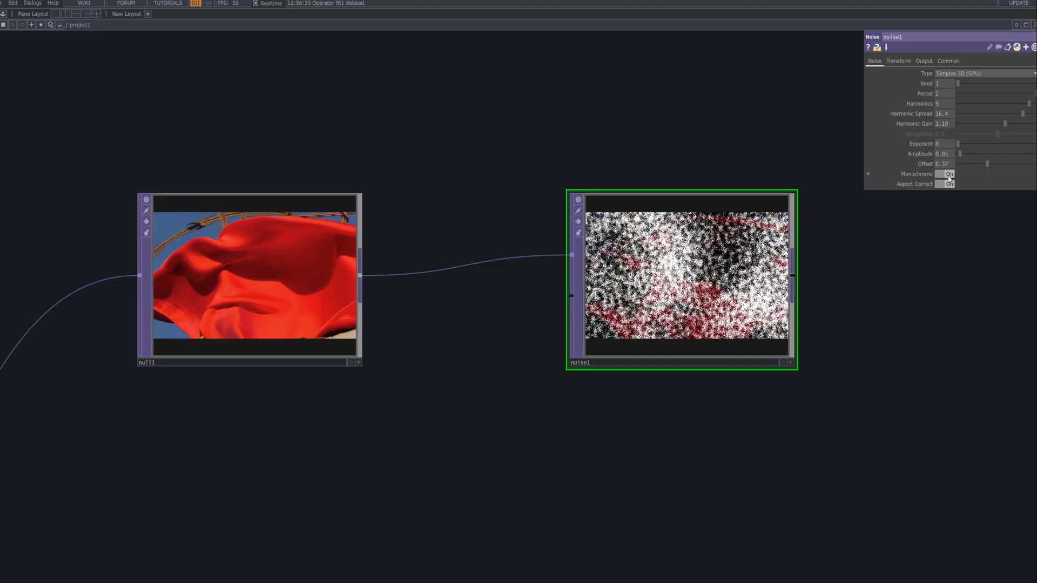
{"action": "left_click", "coordinate": [948, 174]}
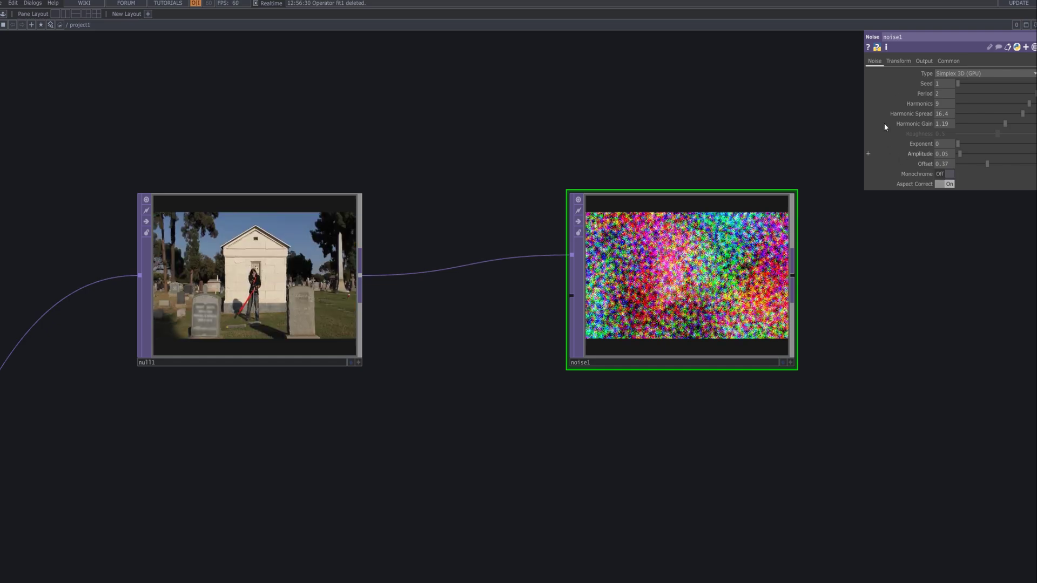
- Animate the Z translation of noise1 with the expression absTime.seconds*0.1
{"action": "left_click", "coordinate": [898, 61]}
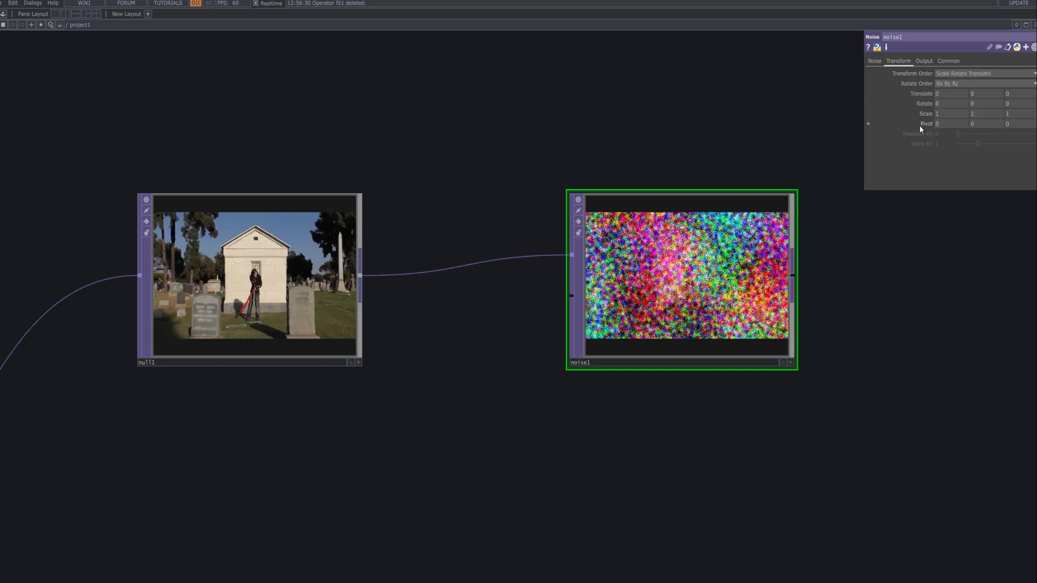
{"action": "left_click", "coordinate": [920, 95]}
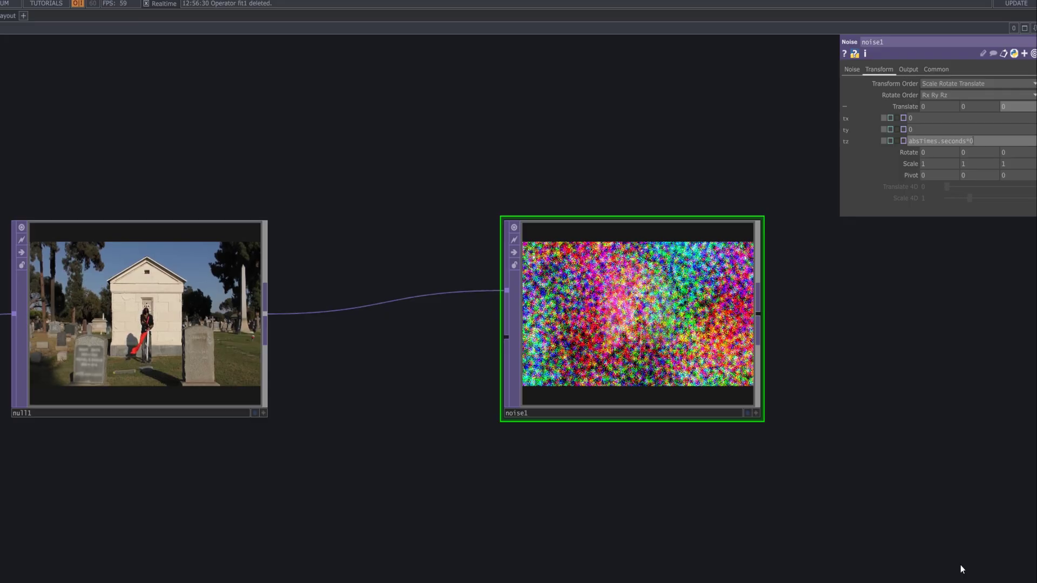
{"action": "type", "text": "1"}
{"action": "key", "text": "Return"}
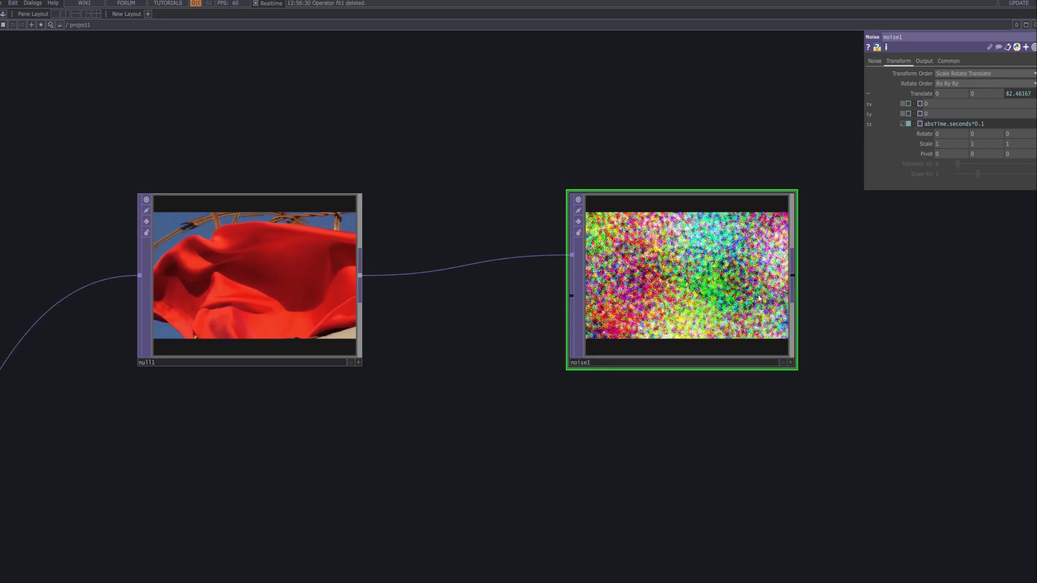
- Add a second Noise TOP after noise1 and feed noise1 into both of its inputs
{"action": "scroll", "coordinate": [759, 298], "scroll_direction": "down", "scroll_amount": 3}
{"action": "left_click_drag", "start_coordinate": [819, 351], "coordinate": [564, 251]}
{"action": "right_click", "coordinate": [563, 248]}
{"action": "type", "text": "nm"}
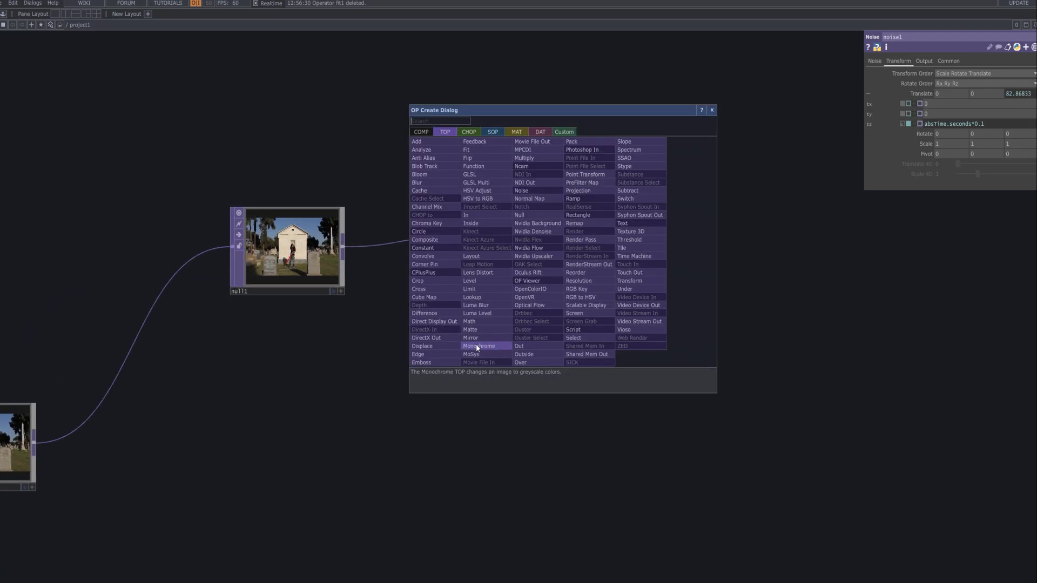
{"action": "key", "text": "BackSpace"}
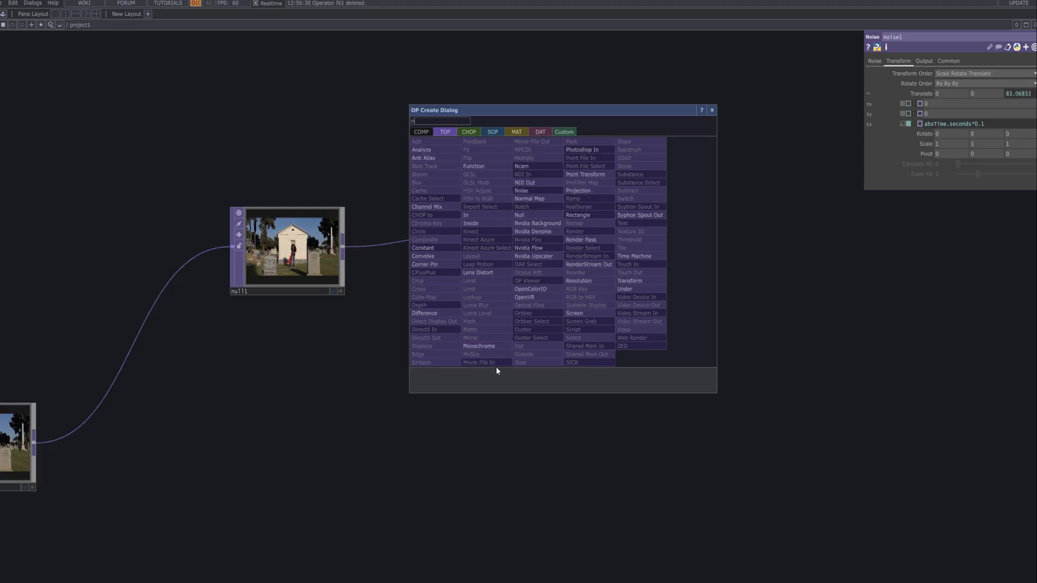
{"action": "type", "text": "o"}
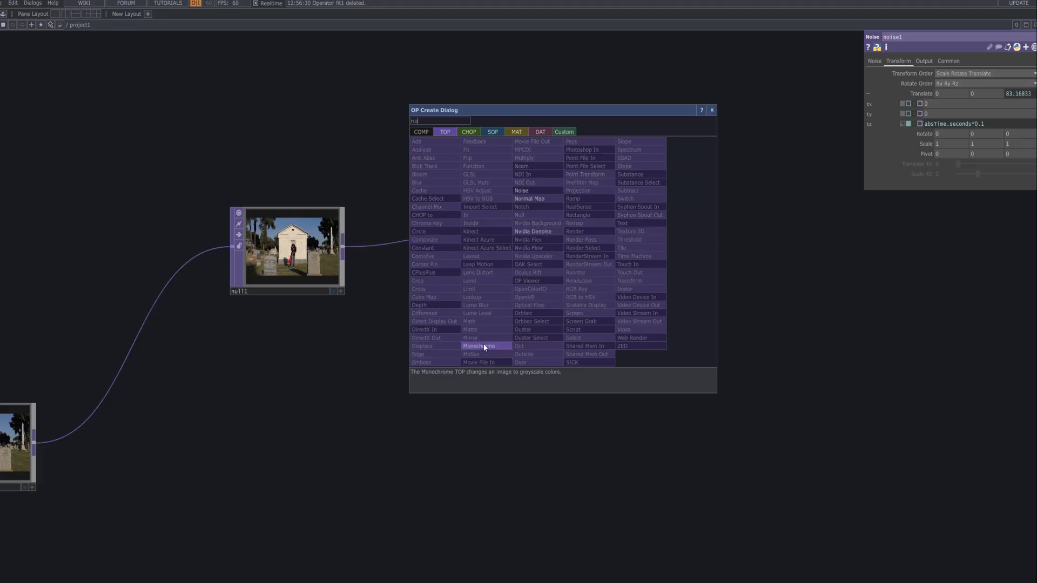
{"action": "left_click", "coordinate": [552, 191]}
{"action": "left_click", "coordinate": [671, 248]}
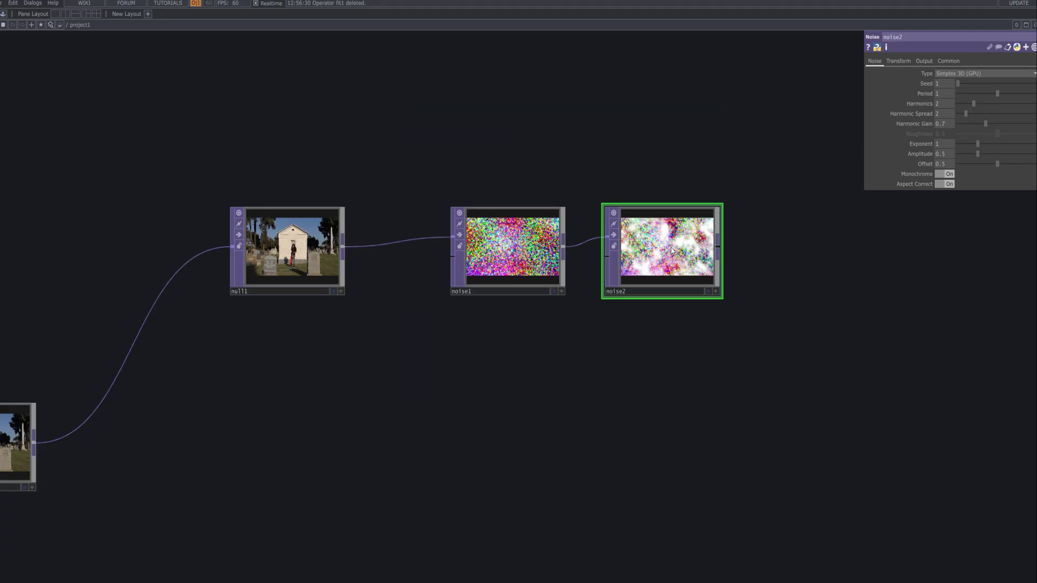
{"action": "left_click_drag", "start_coordinate": [563, 247], "coordinate": [605, 257]}
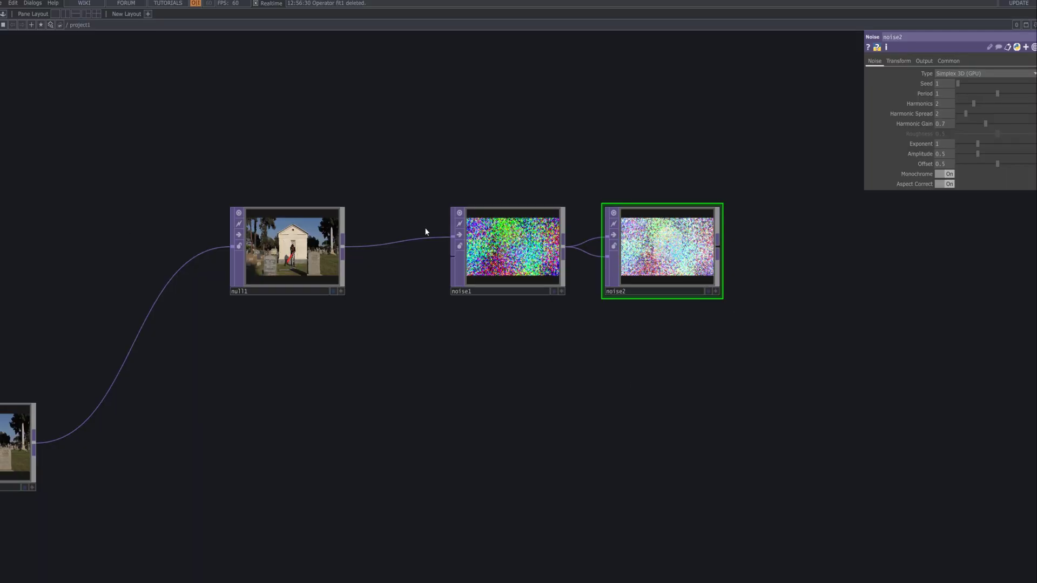
- Set noise2's Period to 0.17, Amplitude to 0.05 and Offset to 0, and turn off Monochrome
{"action": "left_click", "coordinate": [529, 232]}
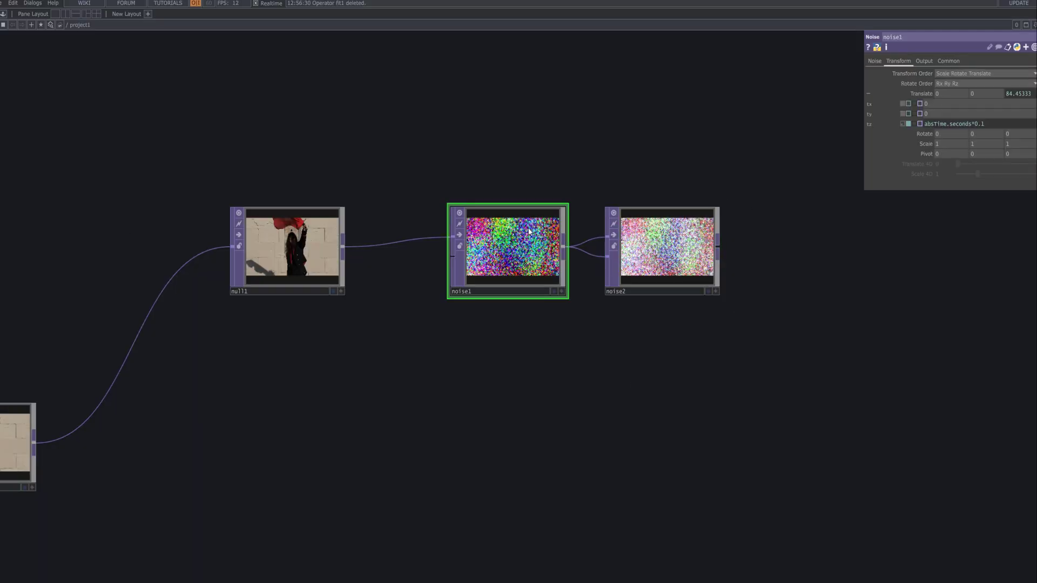
{"action": "left_click", "coordinate": [876, 60]}
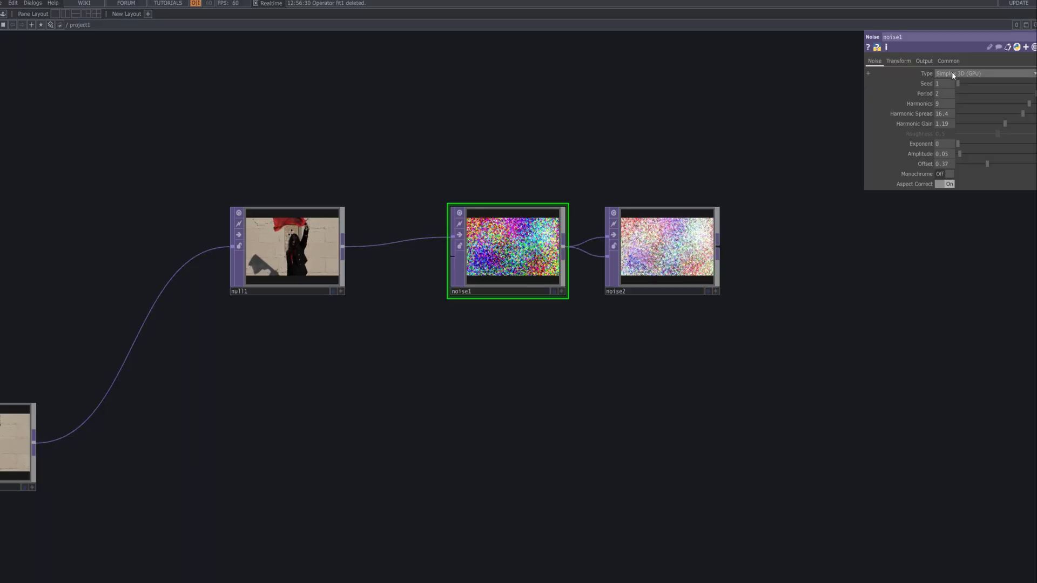
{"action": "left_click", "coordinate": [667, 238]}
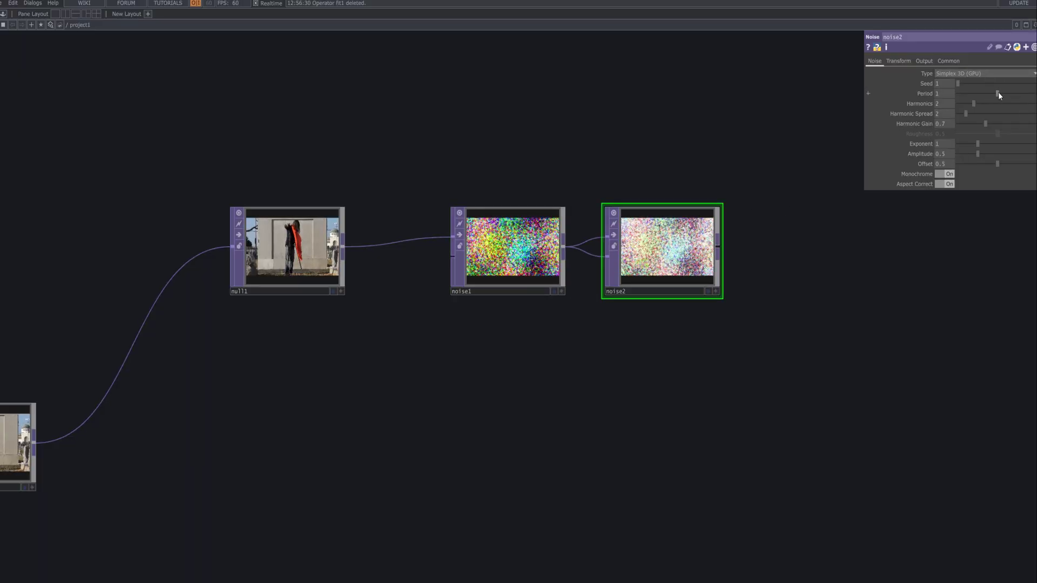
{"action": "left_click_drag", "start_coordinate": [998, 93], "coordinate": [965, 95]}
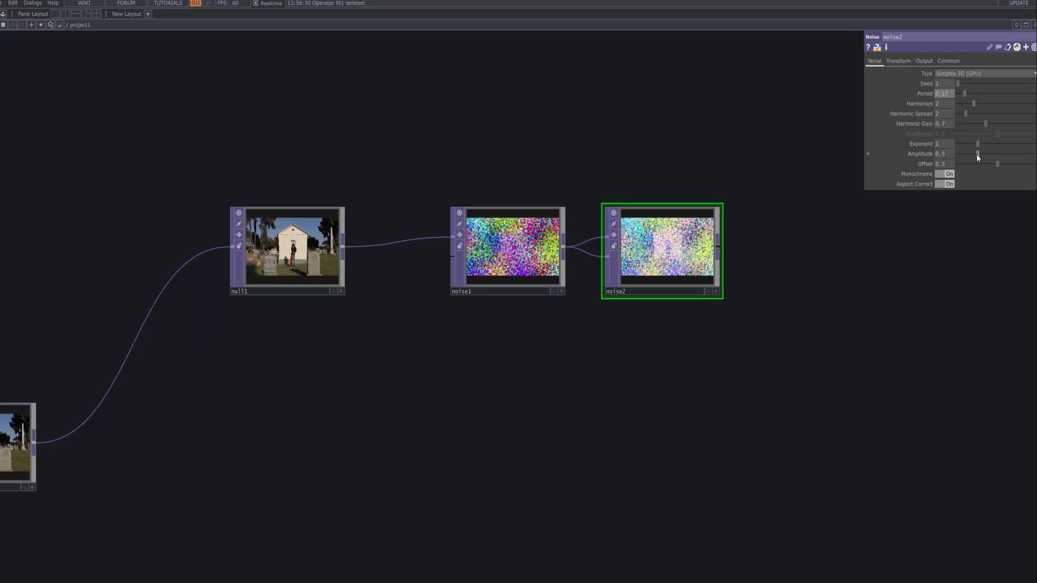
{"action": "left_click_drag", "start_coordinate": [976, 154], "coordinate": [958, 164]}
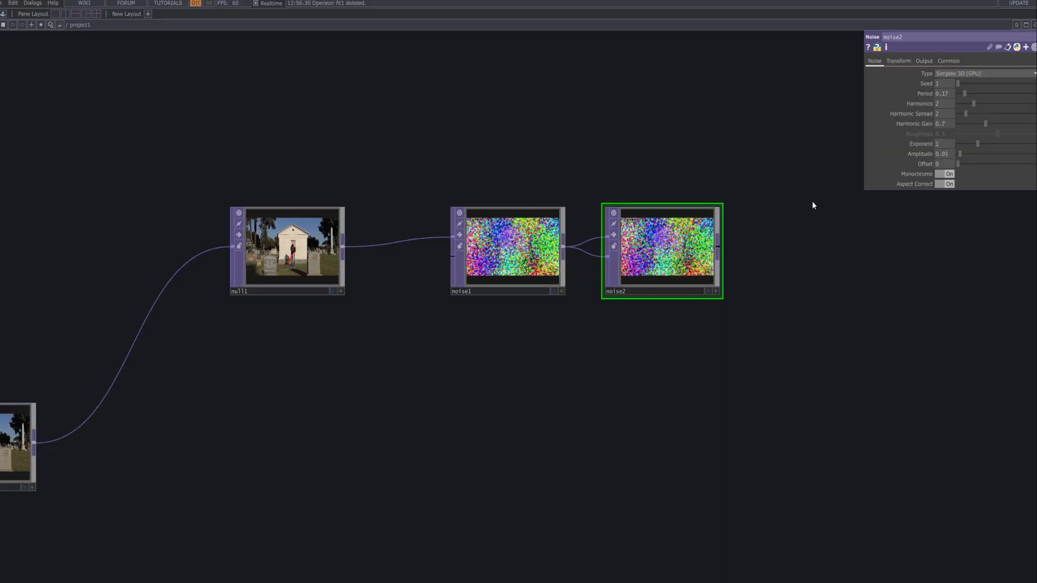
{"action": "left_click", "coordinate": [945, 173]}
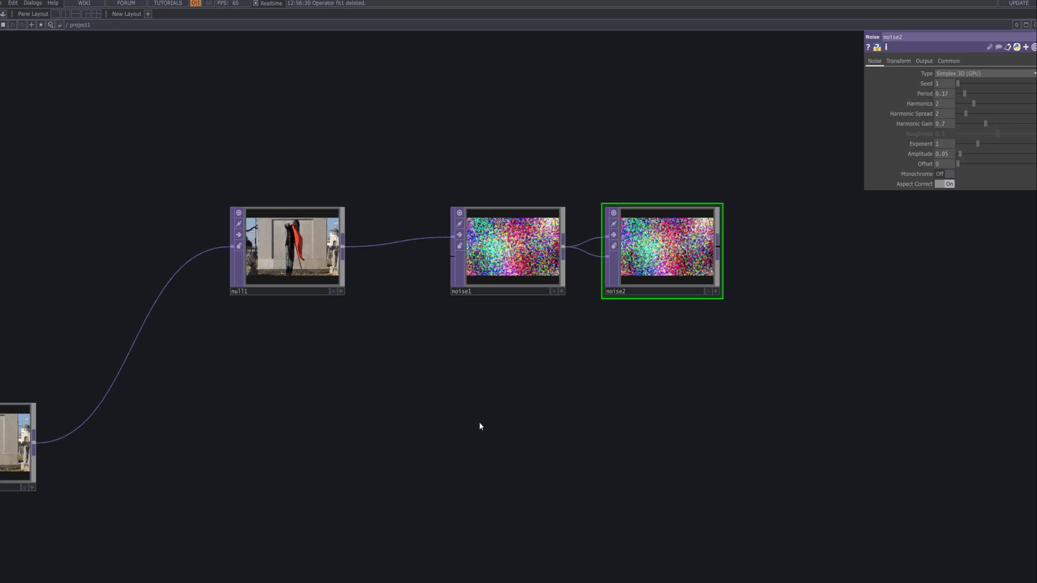
- Add a Slope TOP below noise1, fed from null1, and set its Strength to 4
{"action": "left_click_drag", "start_coordinate": [439, 432], "coordinate": [440, 384]}
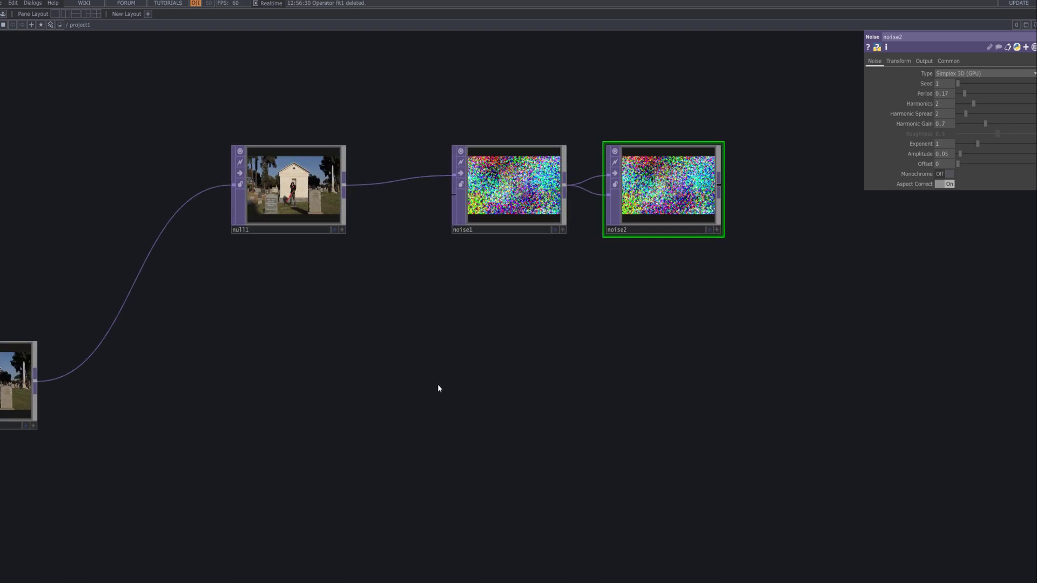
{"action": "key", "text": "Tab"}
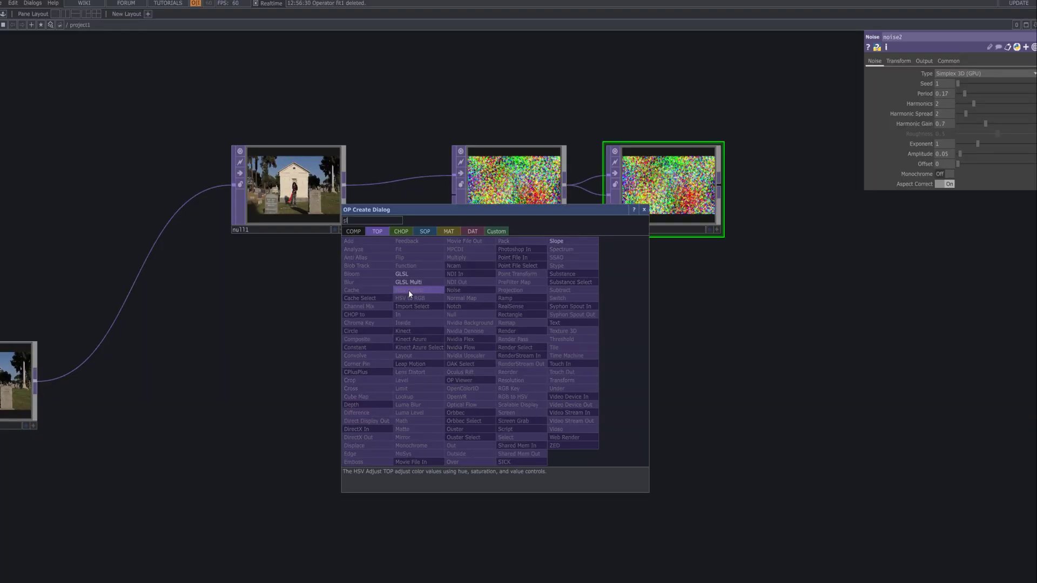
{"action": "type", "text": "l"}
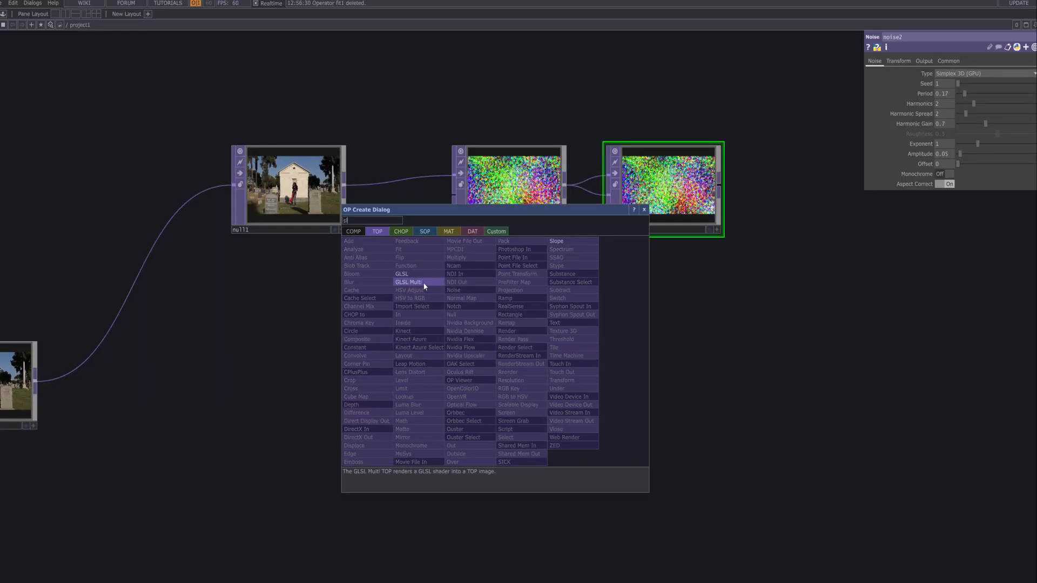
{"action": "left_click", "coordinate": [556, 242]}
{"action": "left_click", "coordinate": [513, 344]}
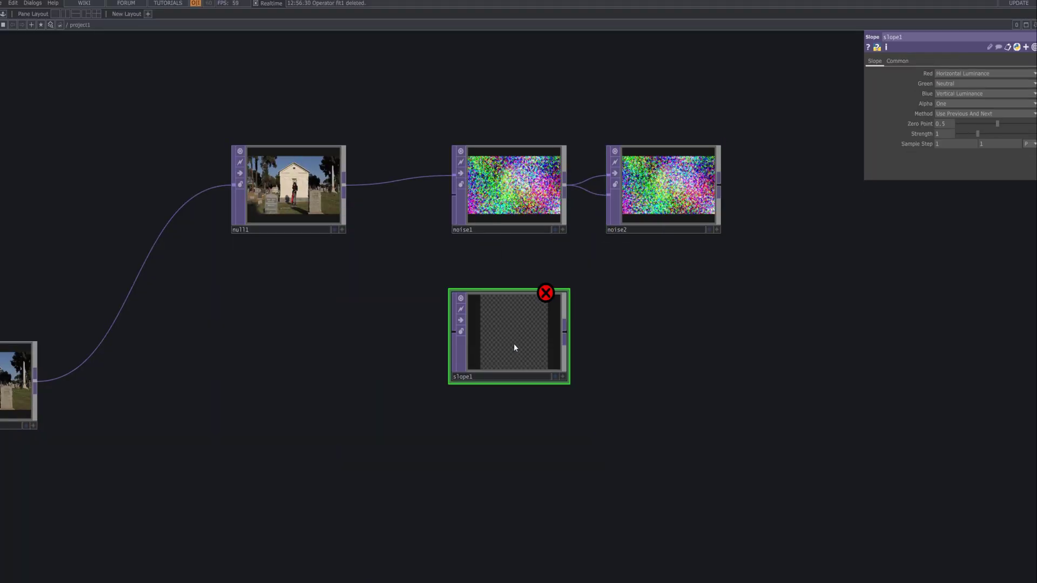
{"action": "left_click_drag", "start_coordinate": [345, 193], "coordinate": [454, 332]}
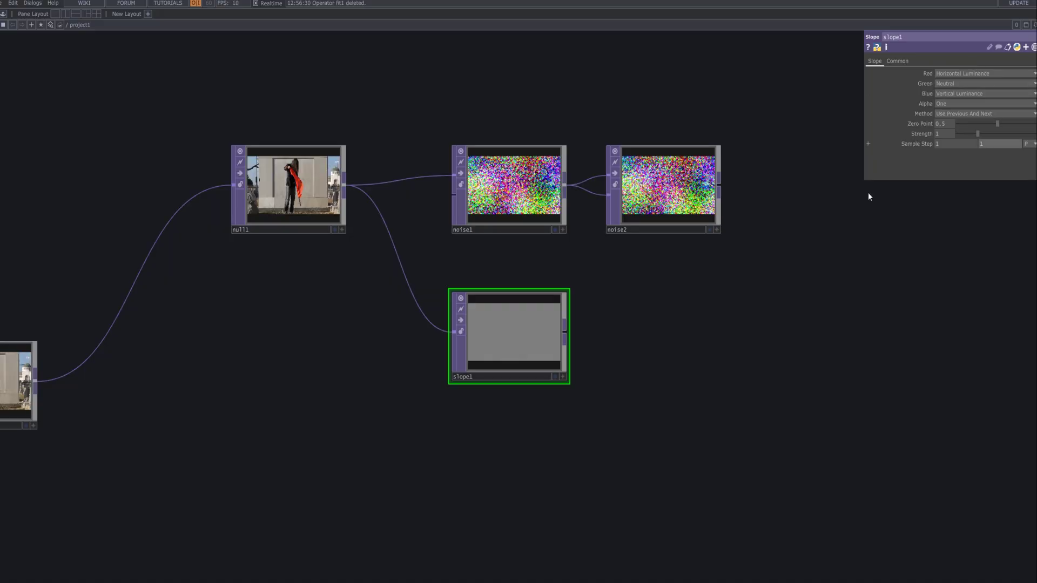
{"action": "left_click_drag", "start_coordinate": [982, 134], "coordinate": [1034, 134]}
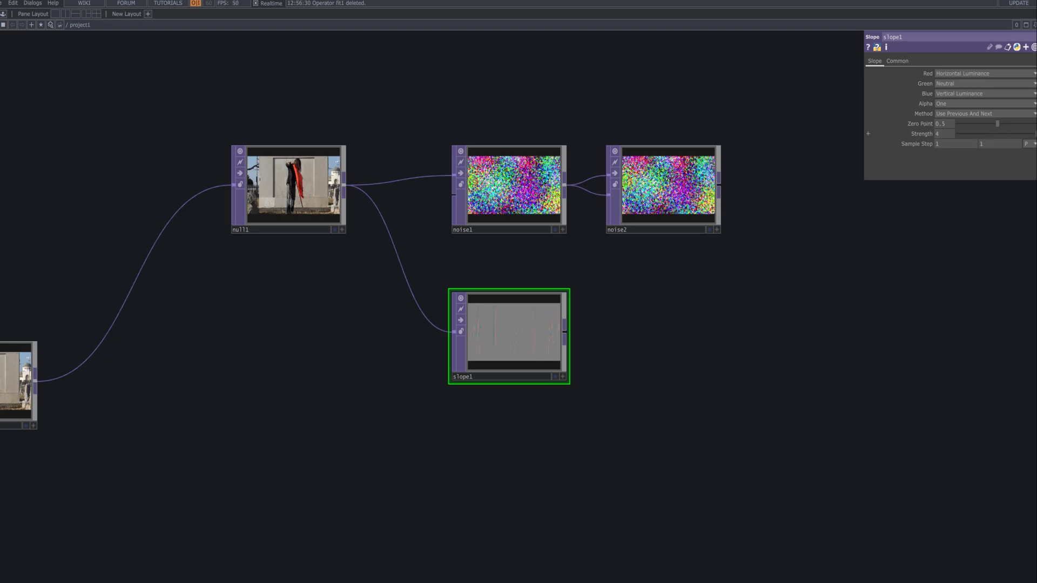
- Add a Blur TOP after slope1, placed below noise2
{"action": "right_click", "coordinate": [564, 335]}
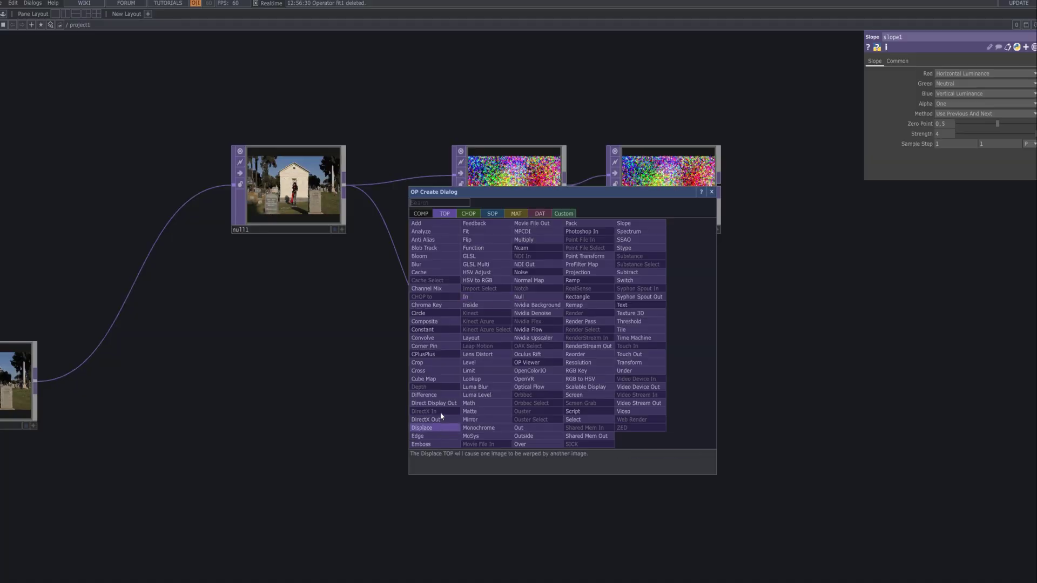
{"action": "left_click", "coordinate": [445, 267]}
{"action": "left_click", "coordinate": [659, 332]}
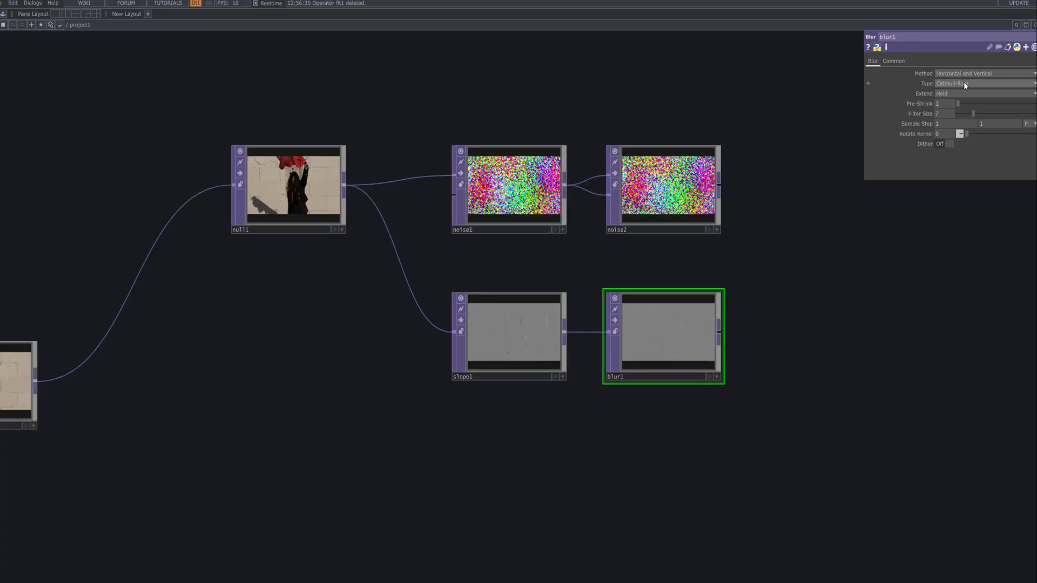
- Add a Composite TOP with noise2 as its first input and blur1 as its second
{"action": "mouse_move", "coordinate": [471, 342]}
{"action": "left_mouse_down"}
{"action": "mouse_move", "coordinate": [456, 343]}
{"action": "mouse_move", "coordinate": [470, 344]}
{"action": "left_mouse_up"}
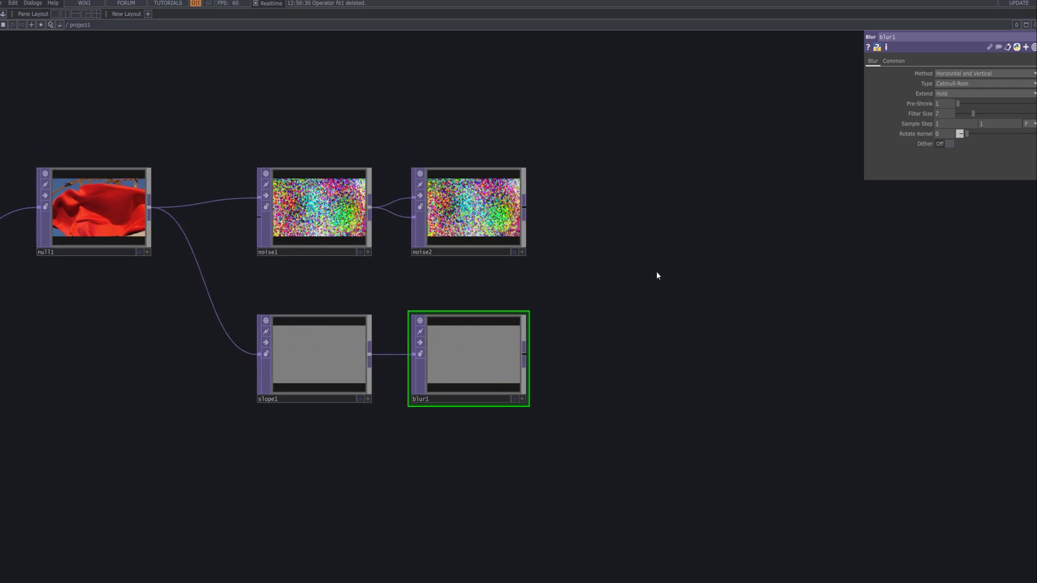
{"action": "key", "text": "Tab"}
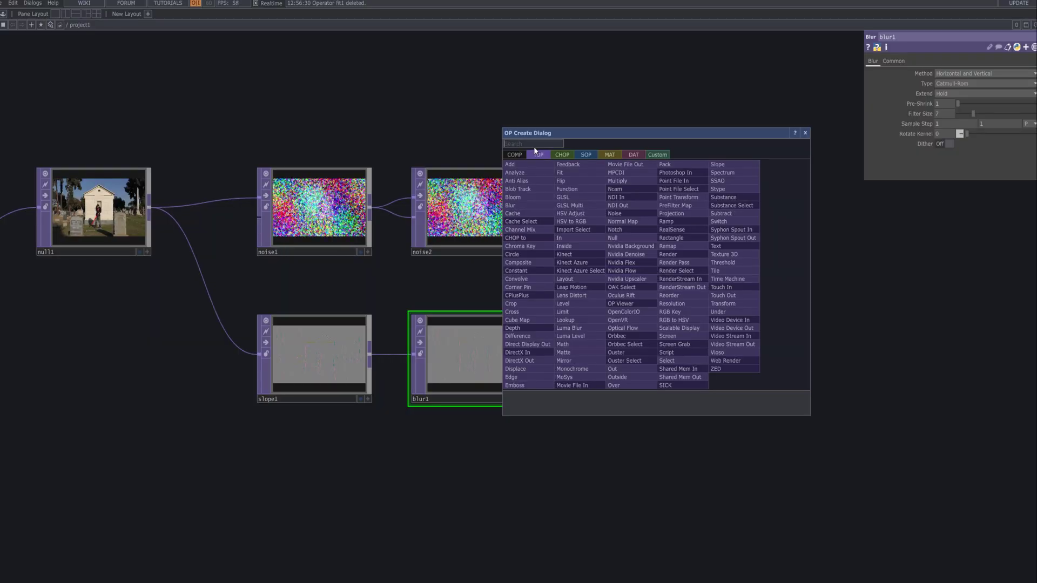
{"action": "type", "text": "co"}
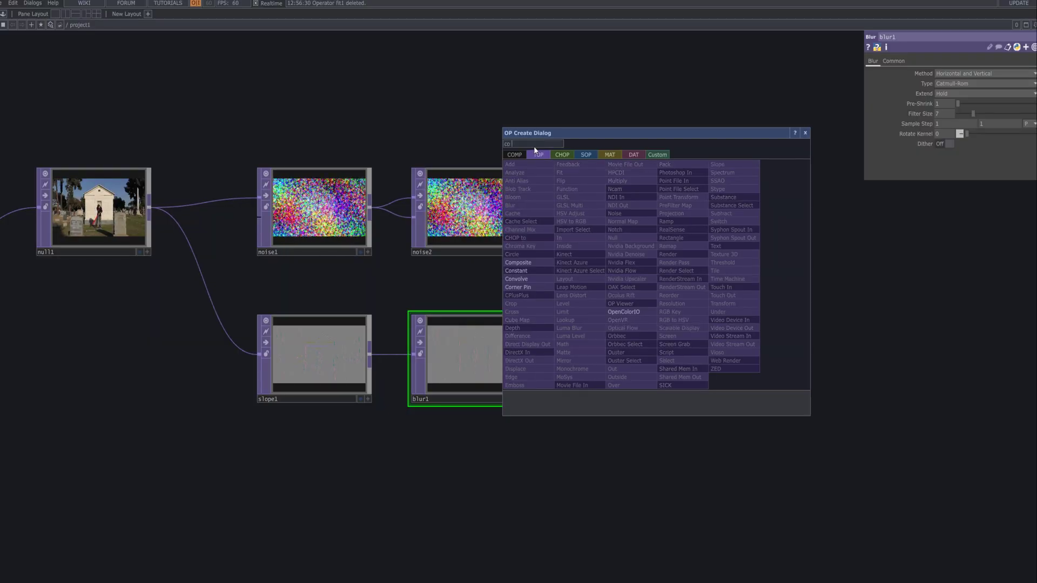
{"action": "left_click", "coordinate": [530, 262]}
{"action": "left_click", "coordinate": [701, 275]}
{"action": "left_click_drag", "start_coordinate": [524, 214], "coordinate": [655, 281]}
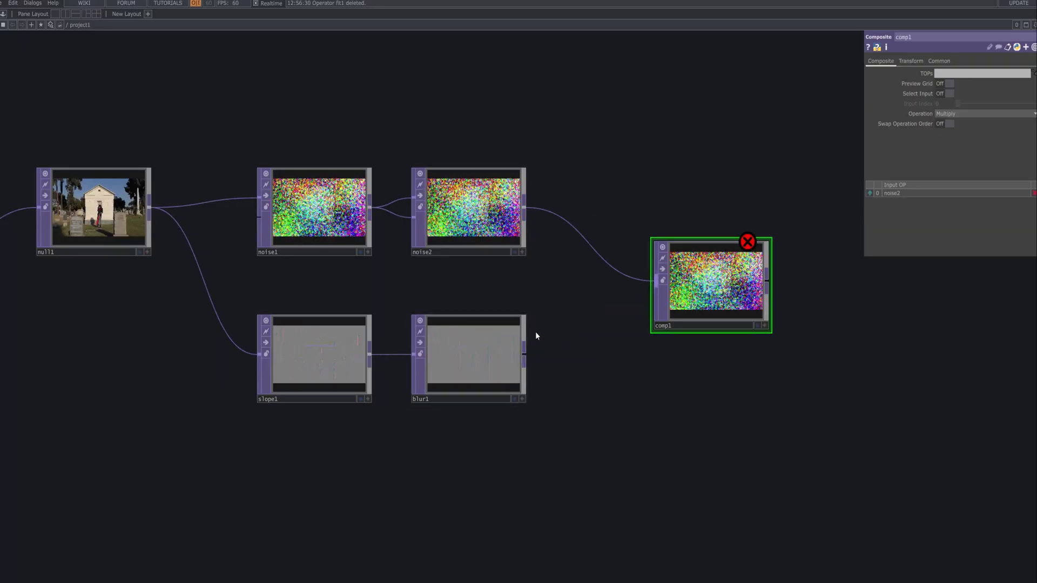
{"action": "left_click_drag", "start_coordinate": [484, 365], "coordinate": [756, 232]}
- Set the Operation of comp1 to Outside Luminance
{"action": "left_click_drag", "start_coordinate": [555, 303], "coordinate": [568, 302]}
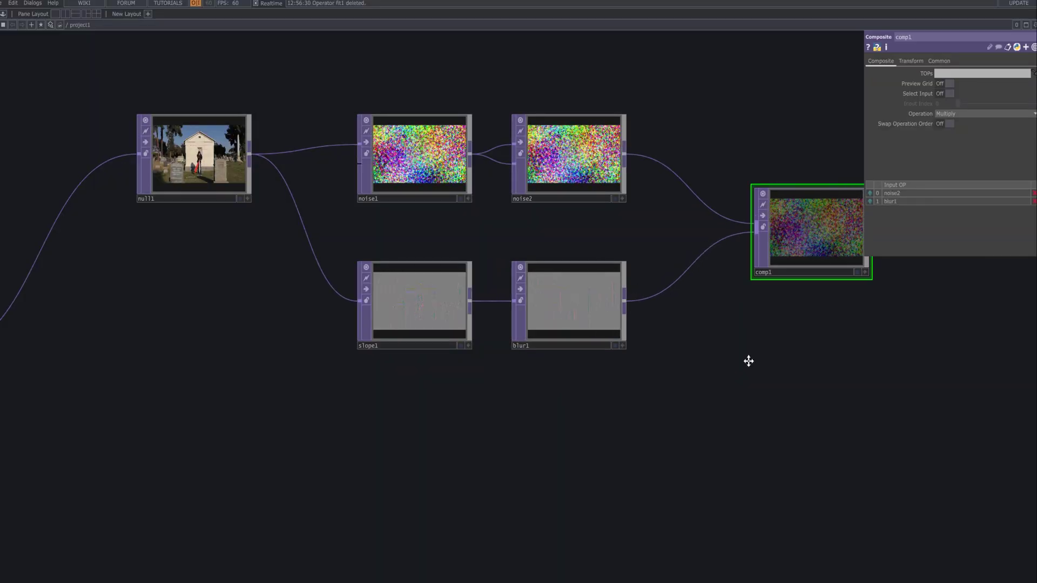
{"action": "left_click_drag", "start_coordinate": [748, 359], "coordinate": [532, 359]}
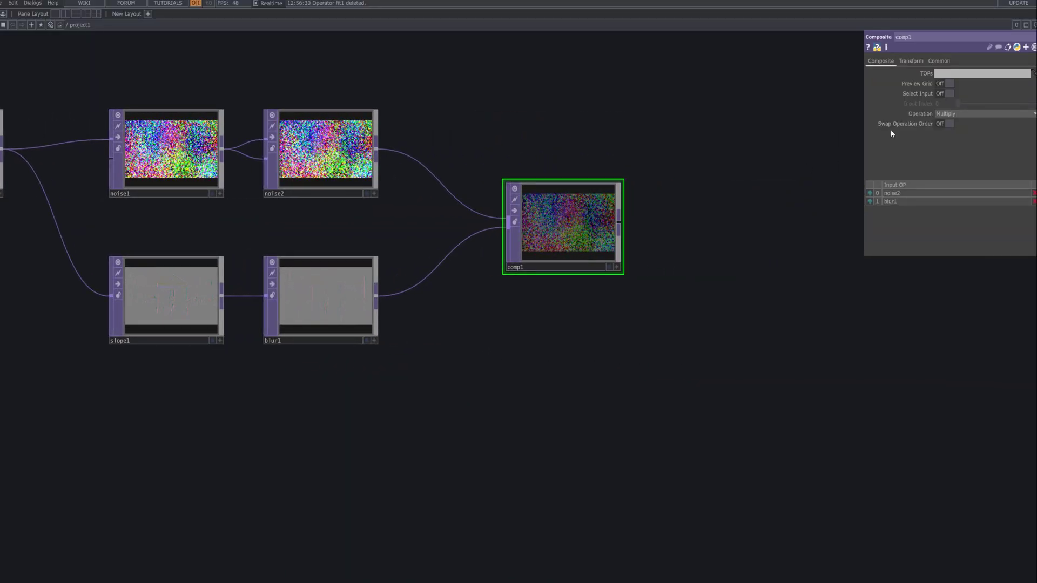
{"action": "left_click", "coordinate": [963, 113]}
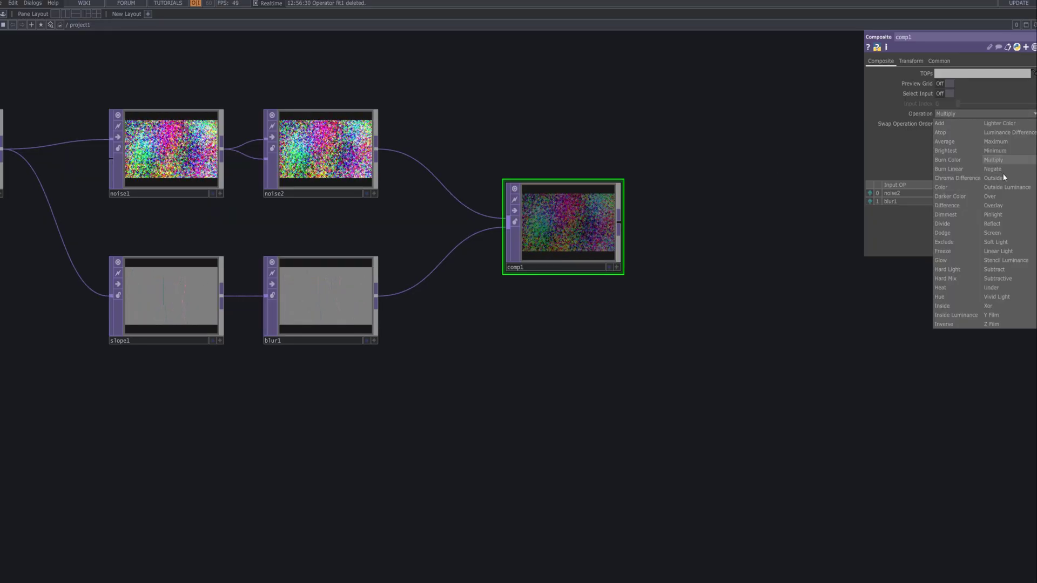
{"action": "left_click", "coordinate": [1010, 188]}
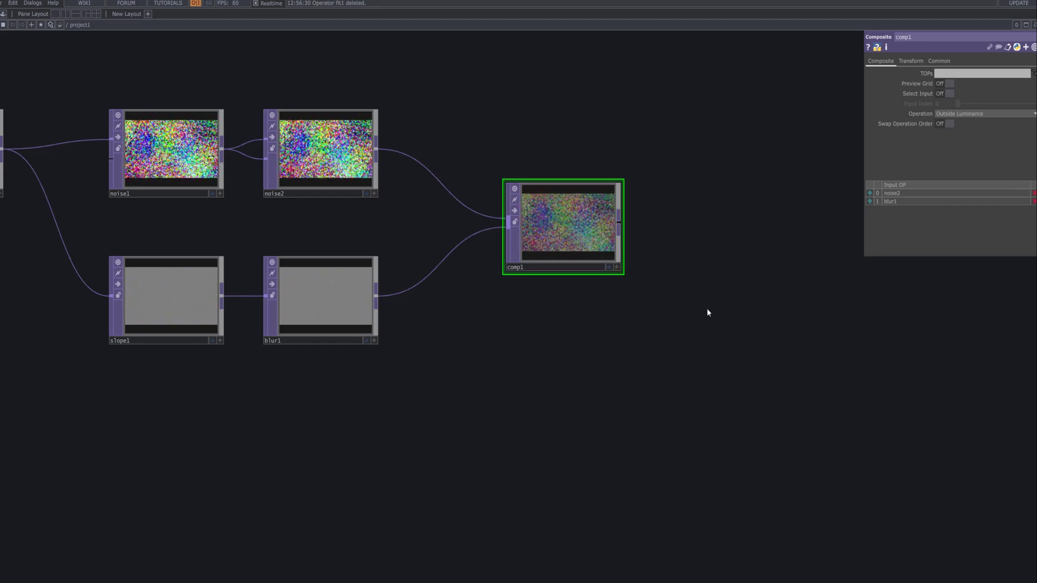
- Add a Displace TOP beyond comp1 and connect null1 to its first input
{"action": "key", "text": "Tab"}
{"action": "type", "text": "dis"}
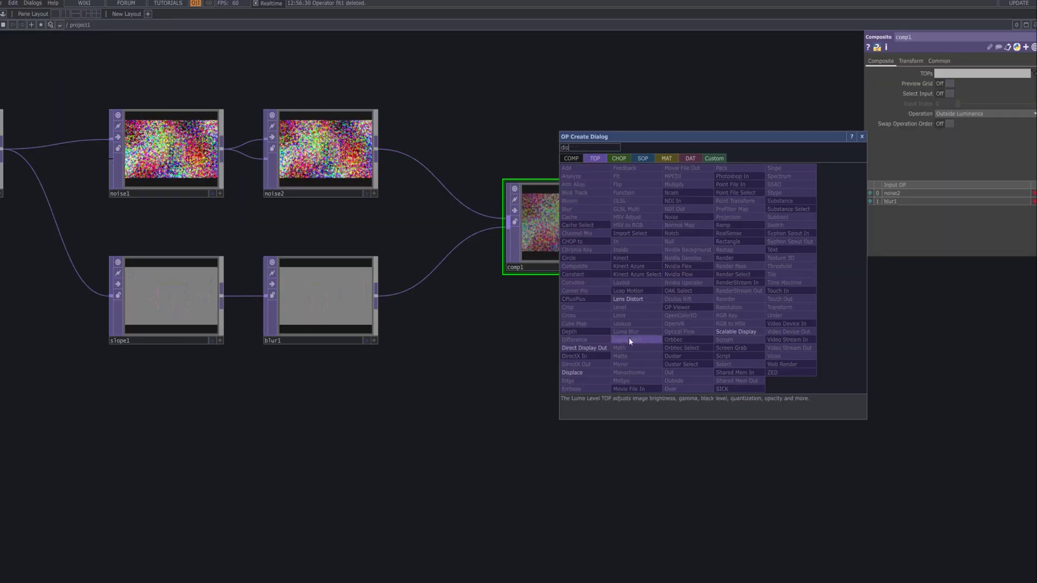
{"action": "left_click", "coordinate": [593, 373]}
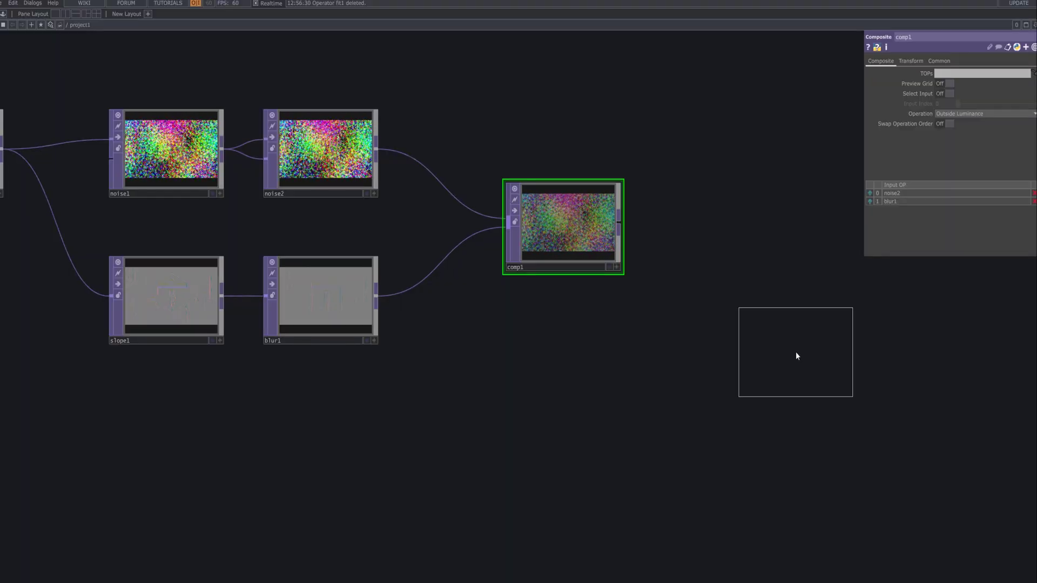
{"action": "left_click", "coordinate": [793, 352]}
{"action": "scroll", "coordinate": [507, 373], "scroll_direction": "down", "scroll_amount": 5}
{"action": "left_click_drag", "start_coordinate": [508, 372], "coordinate": [497, 304]}
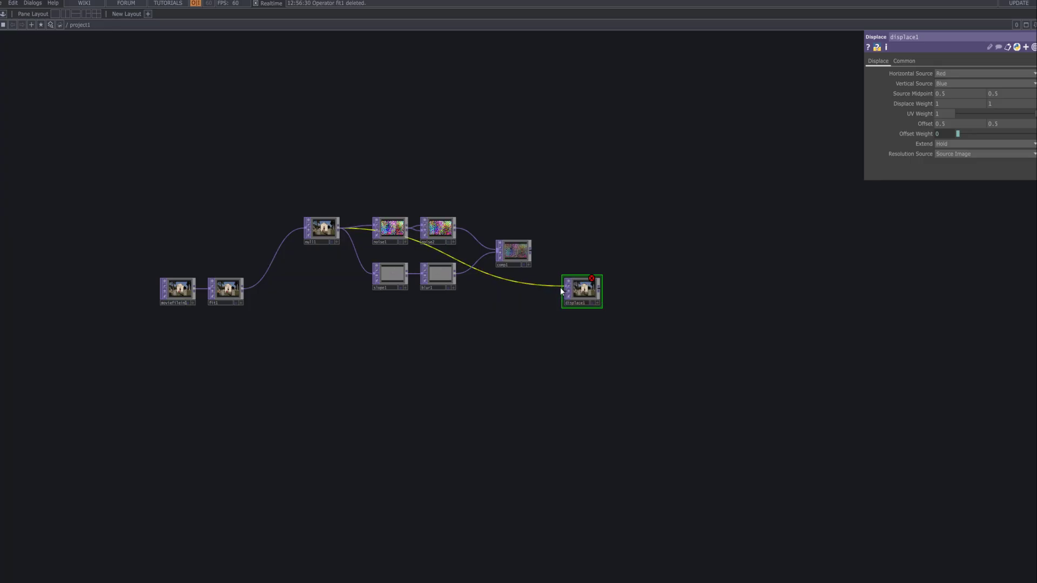
- Move displace1 farther to the right of comp1, level with it
{"action": "left_click_drag", "start_coordinate": [611, 183], "coordinate": [628, 167]}
{"action": "left_click_drag", "start_coordinate": [621, 120], "coordinate": [630, 77]}
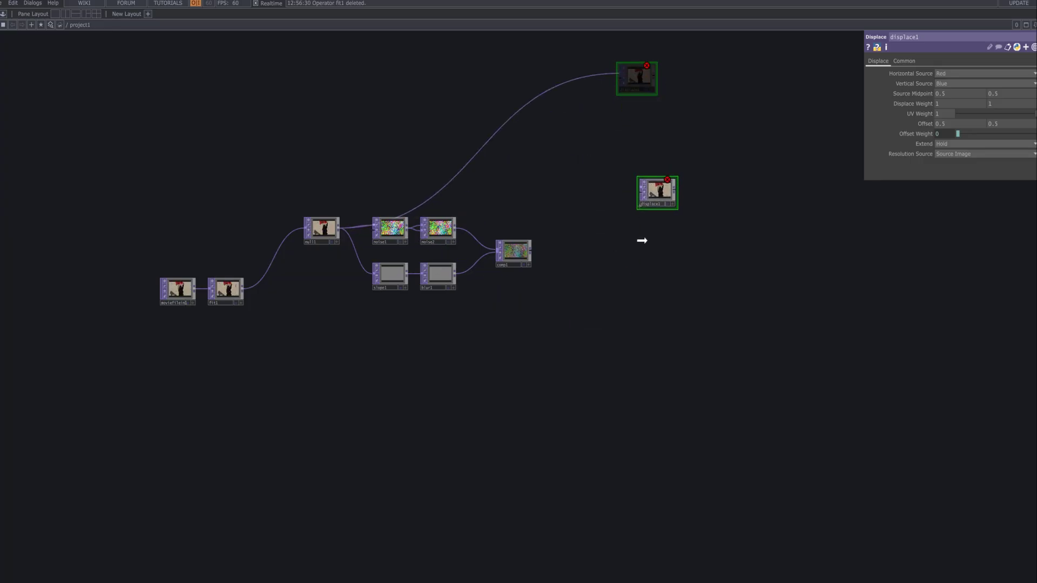
{"action": "left_click_drag", "start_coordinate": [642, 240], "coordinate": [652, 253]}
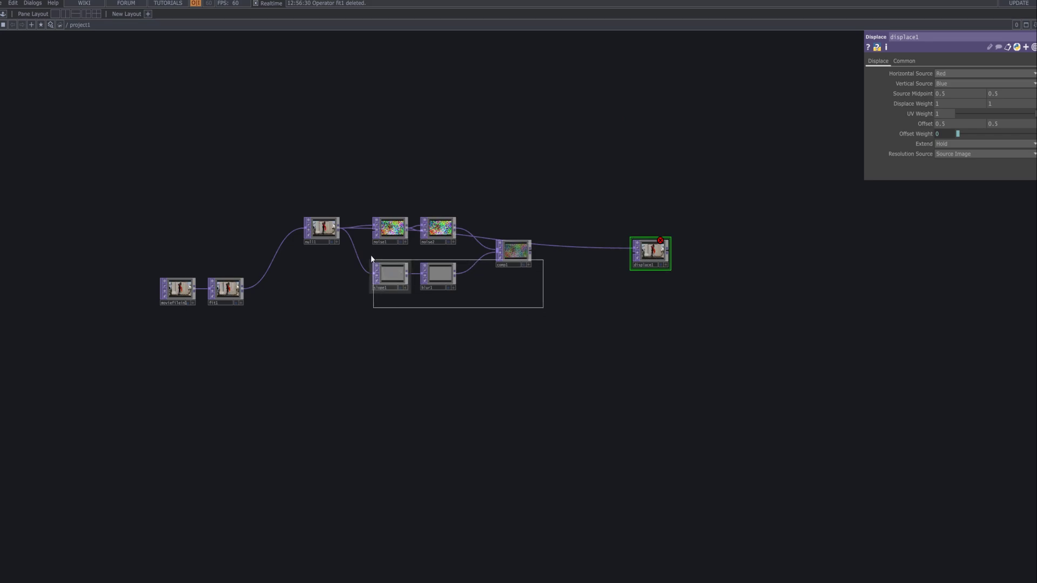
- Move displace1 below the level of comp1 and connect comp1 to its second input
{"action": "left_click_drag", "start_coordinate": [371, 257], "coordinate": [371, 257]}
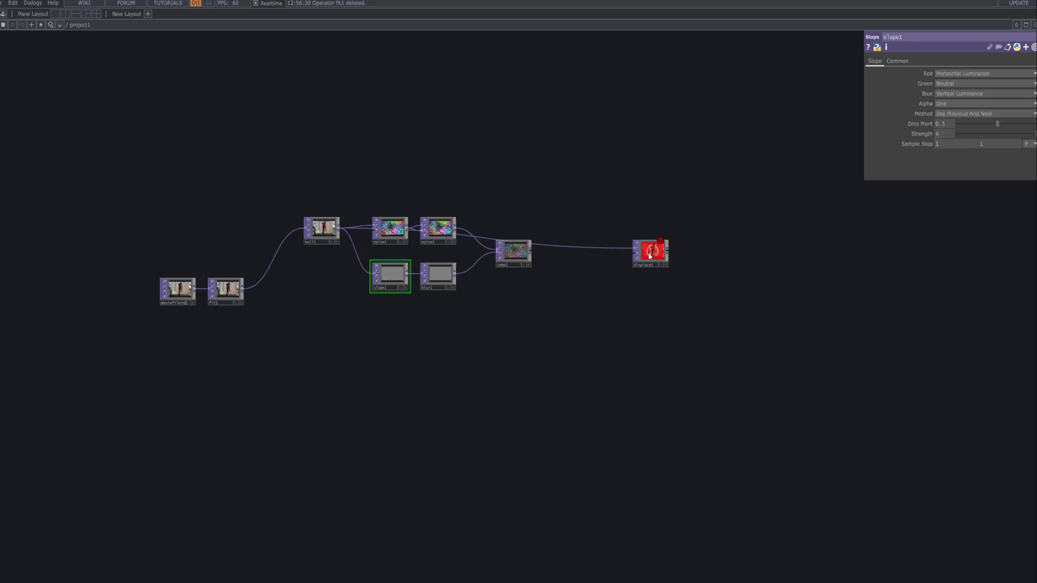
{"action": "left_click_drag", "start_coordinate": [619, 273], "coordinate": [617, 339]}
{"action": "middle_click_drag", "start_coordinate": [555, 335], "coordinate": [586, 332]}
{"action": "scroll", "coordinate": [486, 326], "scroll_direction": "up", "scroll_amount": 3}
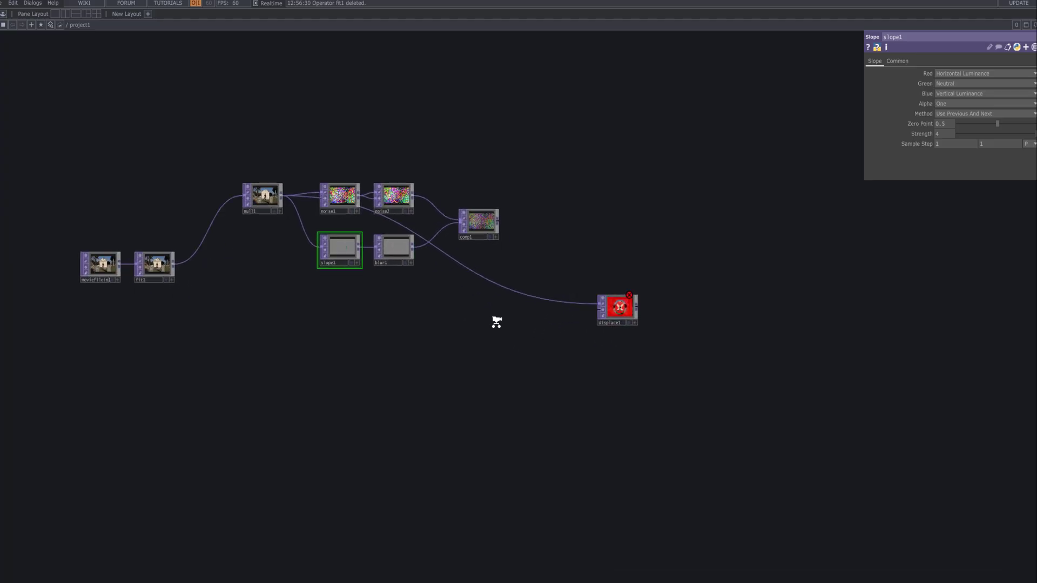
{"action": "left_click_drag", "start_coordinate": [500, 196], "coordinate": [621, 313]}
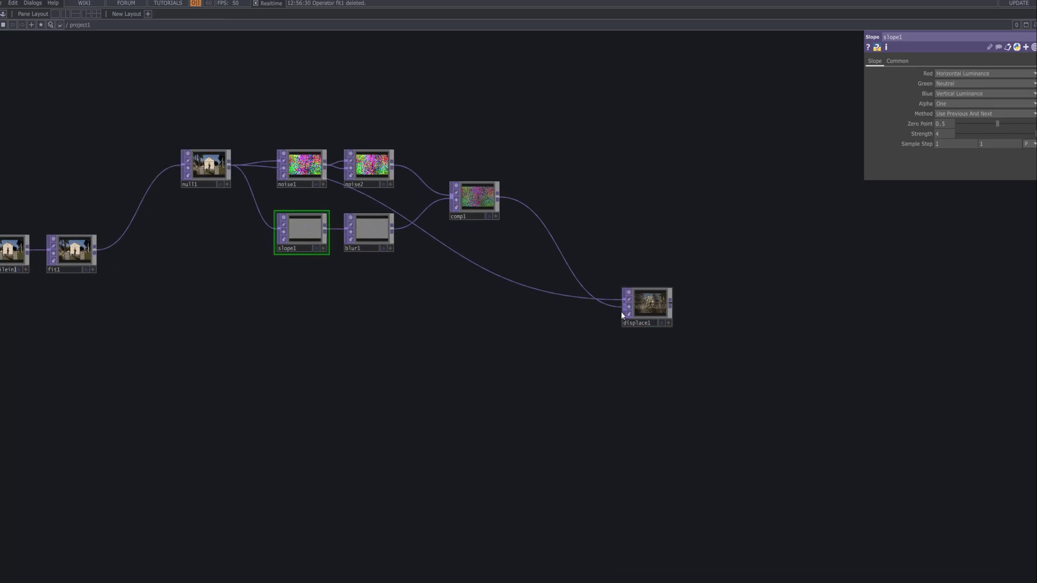
{"action": "scroll", "coordinate": [705, 319], "scroll_direction": "up", "scroll_amount": 2}
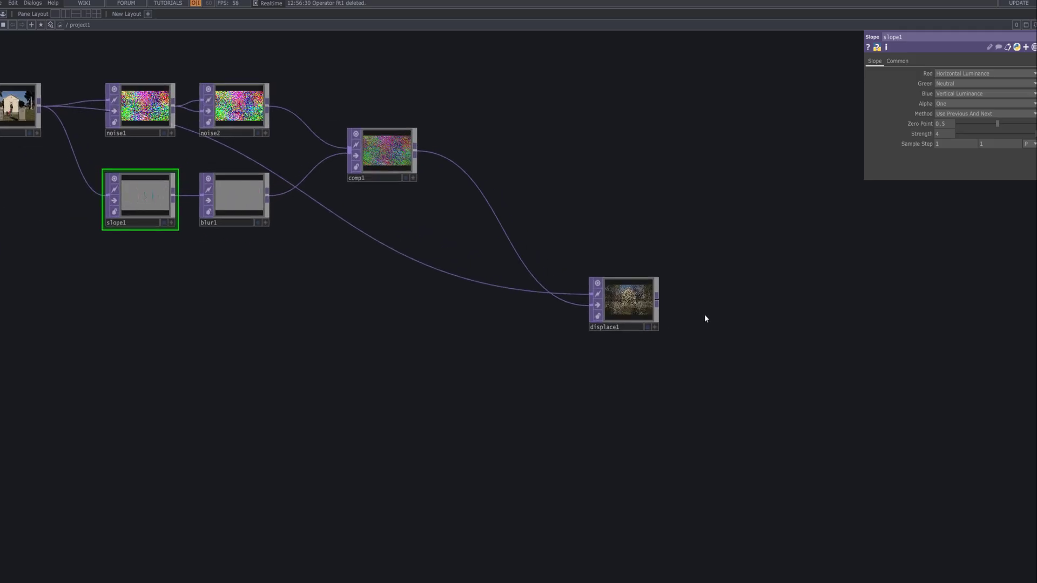
- Set both Displace Weight values of displace1 to 0.01 while previewing it in the background, and turn the preview off again
{"action": "left_click", "coordinate": [648, 327]}
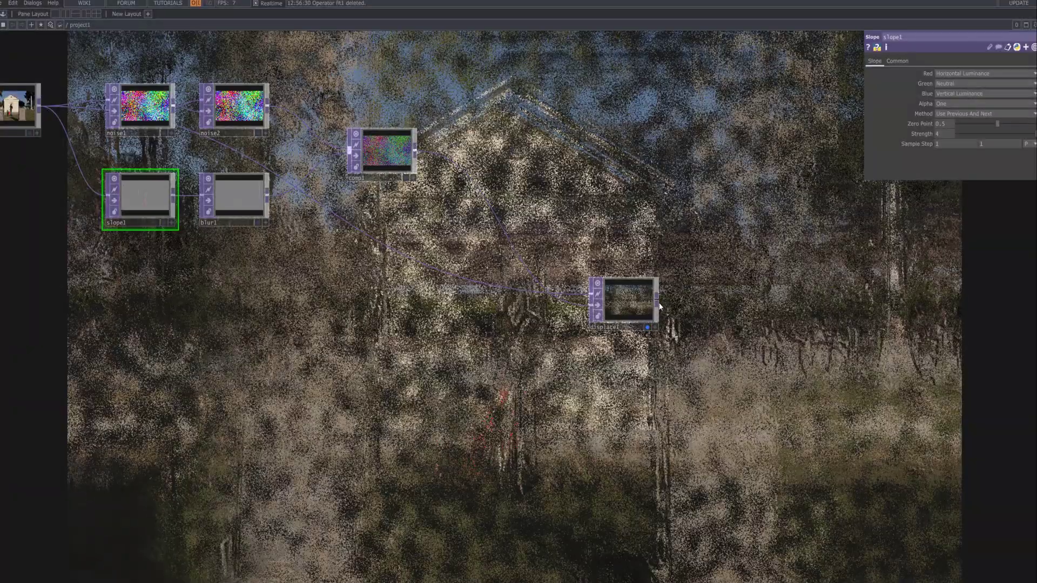
{"action": "left_click", "coordinate": [658, 305]}
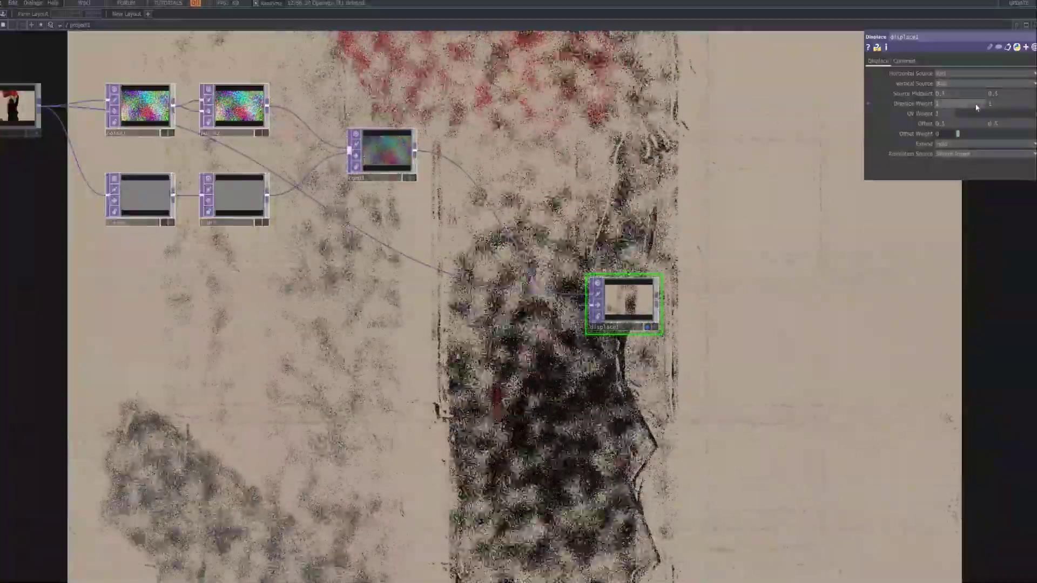
{"action": "middle_click_drag", "start_coordinate": [918, 104], "coordinate": [1003, 92]}
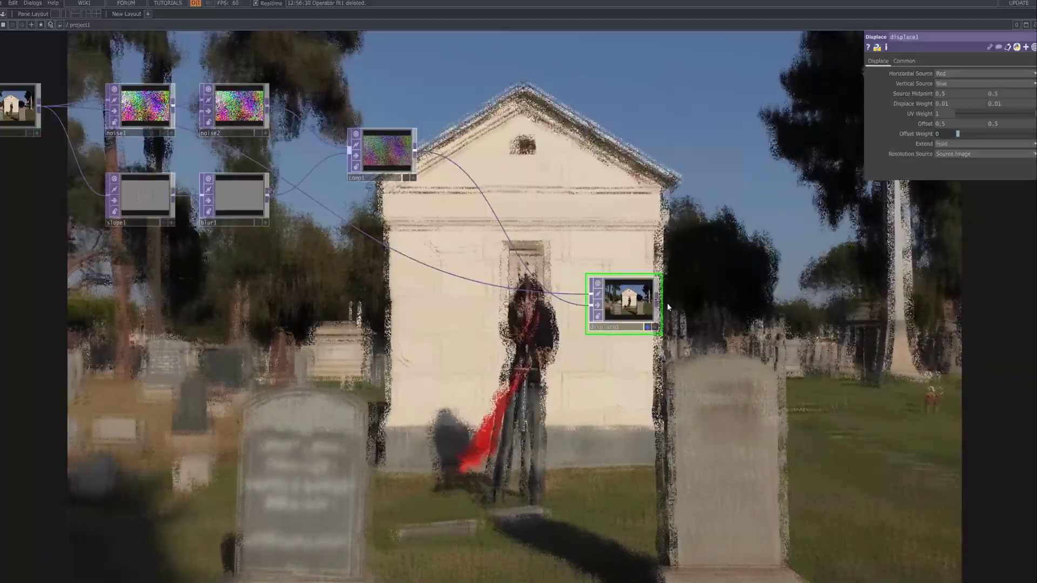
{"action": "left_click_drag", "start_coordinate": [627, 300], "coordinate": [613, 331]}
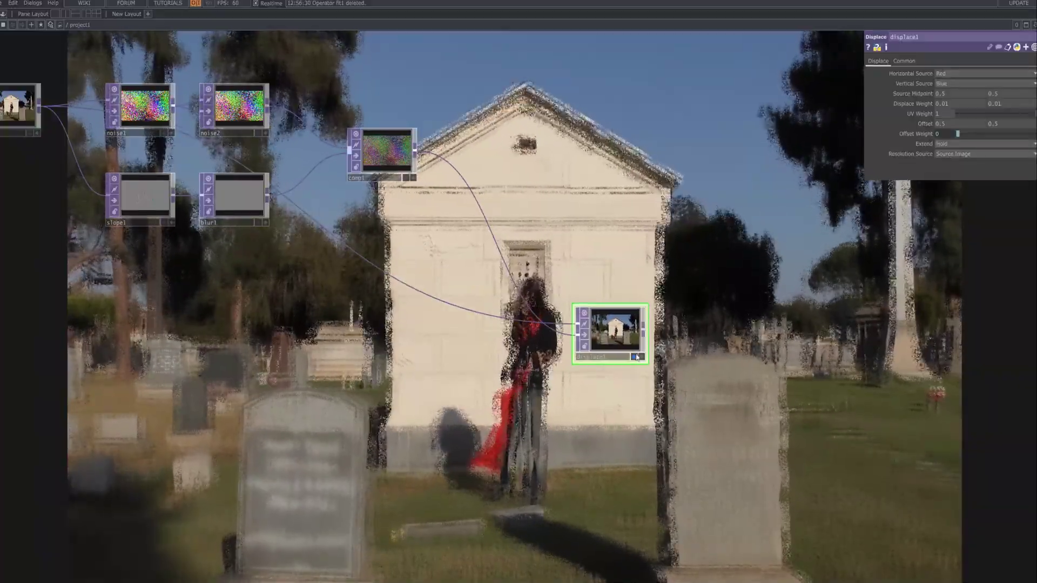
{"action": "left_click", "coordinate": [634, 357]}
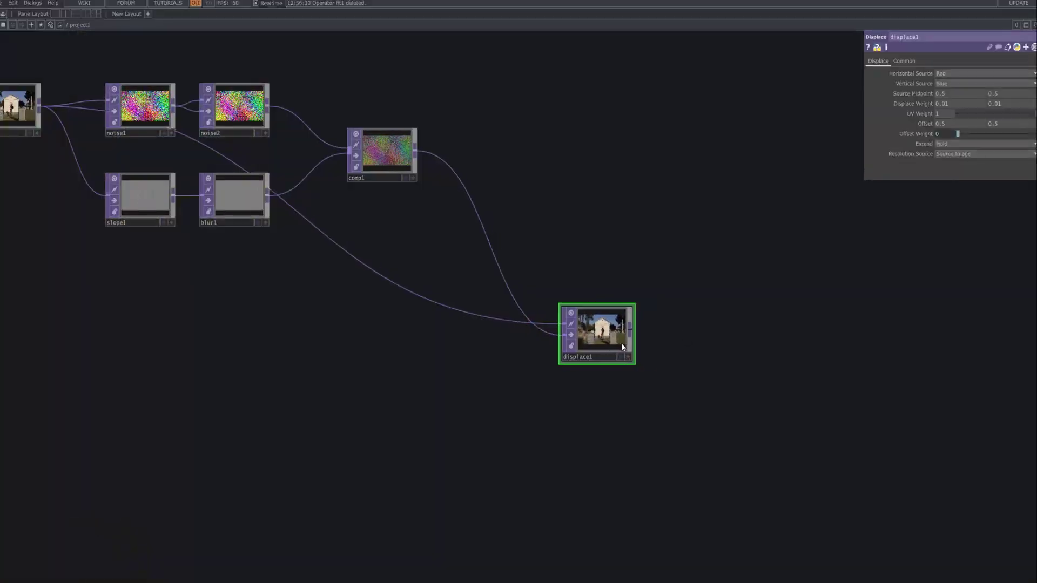
- Add a Null TOP to the output of displace1 and place it level with displace1, well to its right
{"action": "scroll", "coordinate": [389, 405], "scroll_direction": "down", "scroll_amount": 3}
{"action": "left_click_drag", "start_coordinate": [378, 396], "coordinate": [330, 358]}
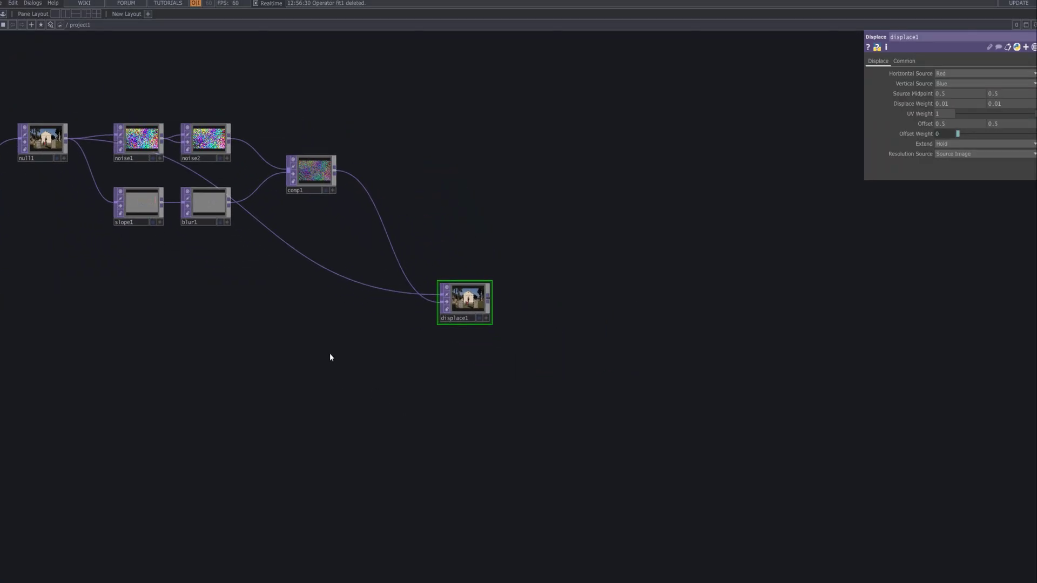
{"action": "right_click", "coordinate": [492, 301]}
{"action": "type", "text": "null"}
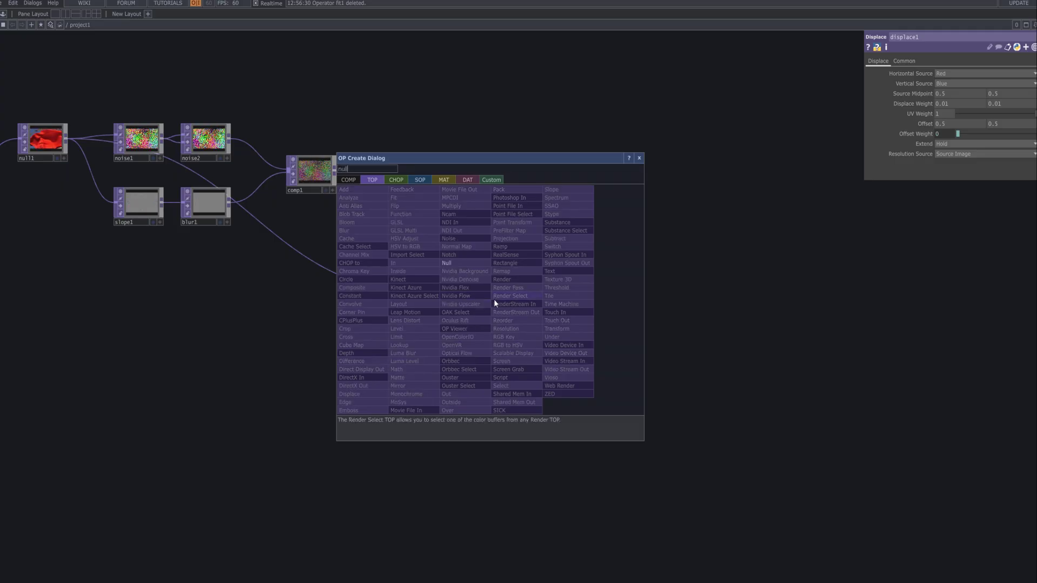
{"action": "left_click", "coordinate": [448, 264]}
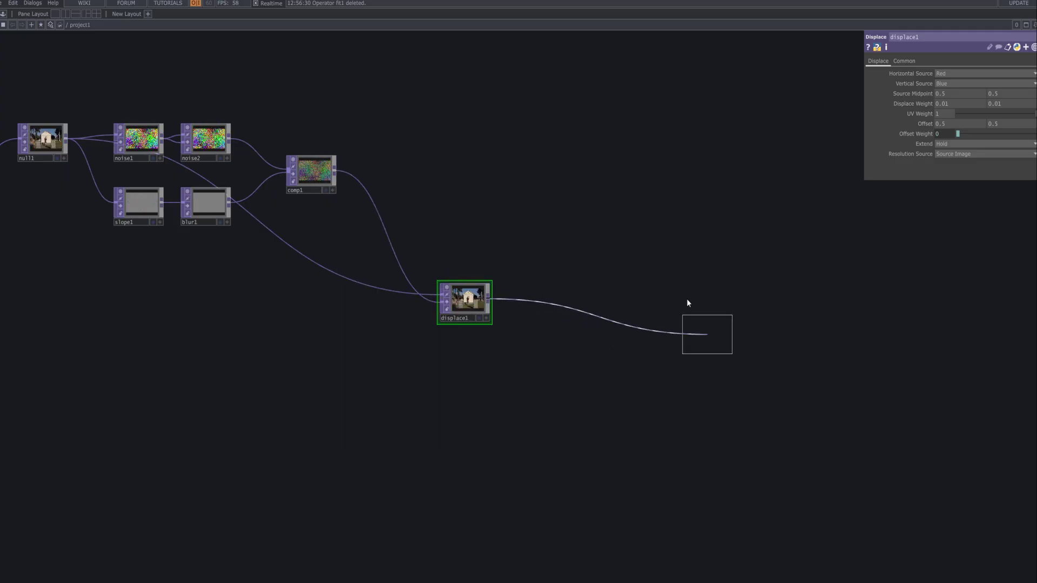
{"action": "left_click", "coordinate": [673, 300]}
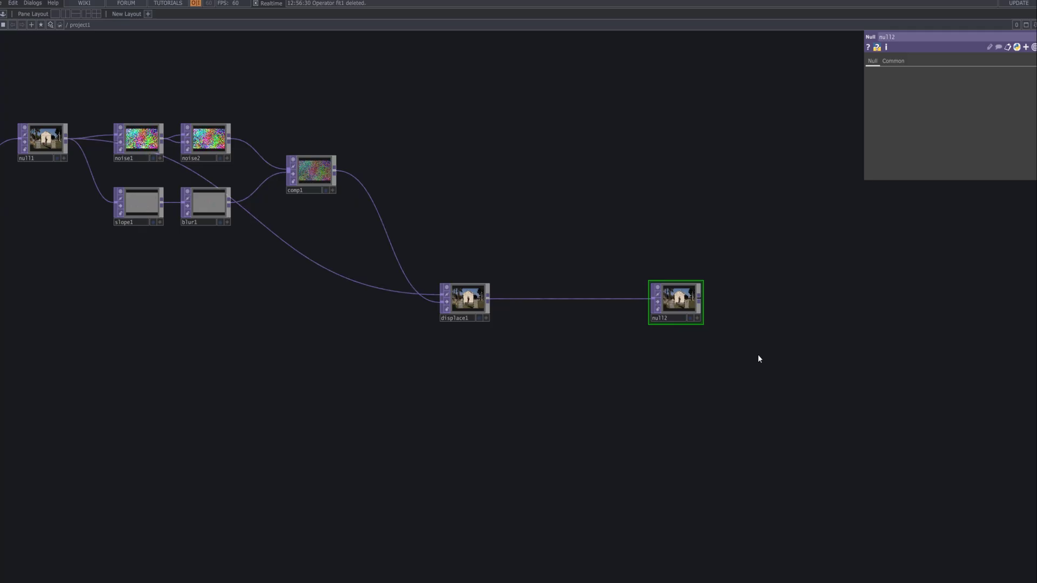
- Add a Switch TOP to the output of null2, placed lower and farther to the right
{"action": "right_click", "coordinate": [699, 300]}
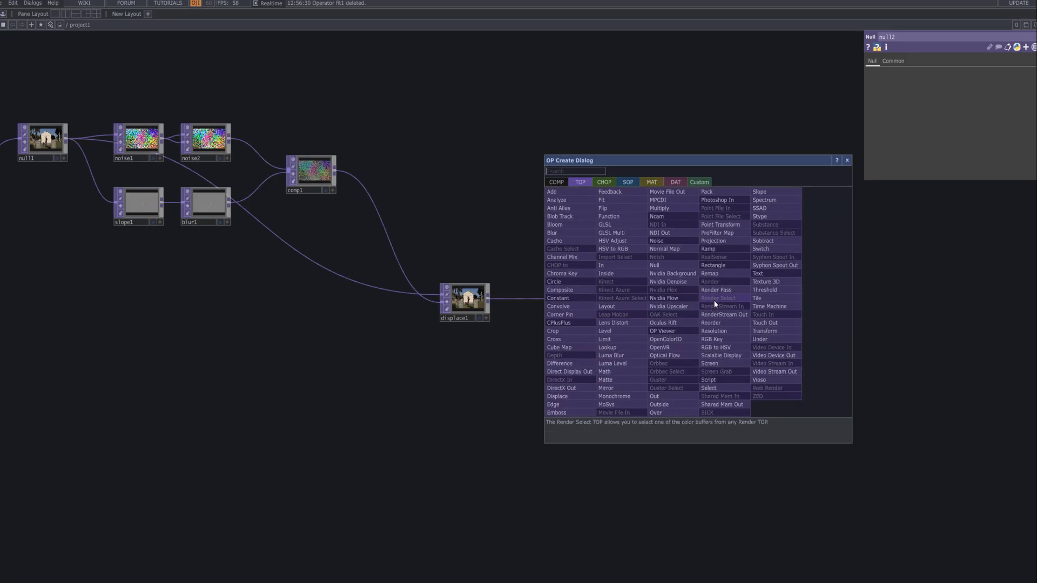
{"action": "key", "text": "Escape"}
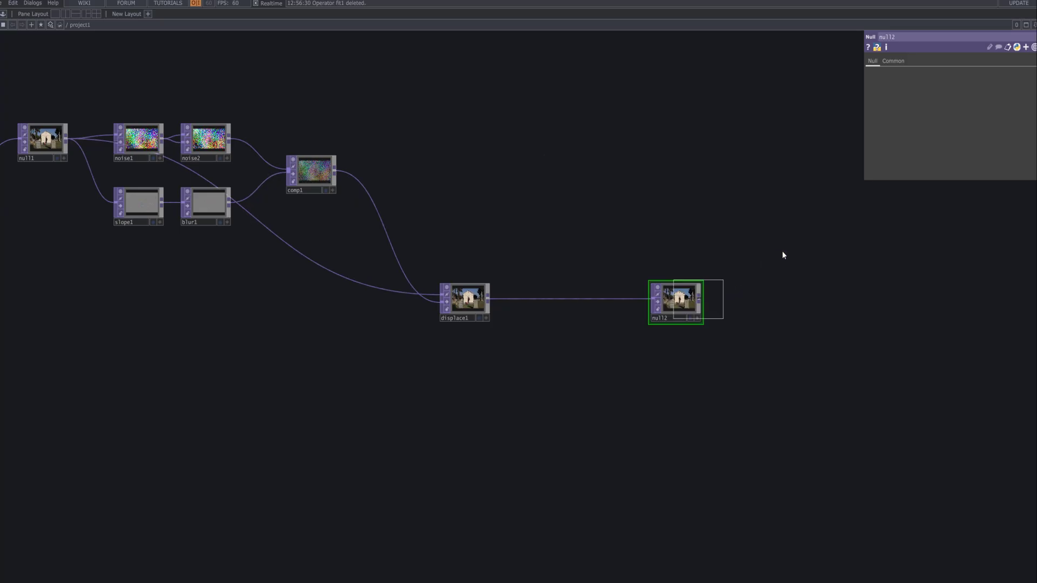
{"action": "left_click", "coordinate": [913, 375]}
{"action": "left_click_drag", "start_coordinate": [781, 434], "coordinate": [595, 315]}
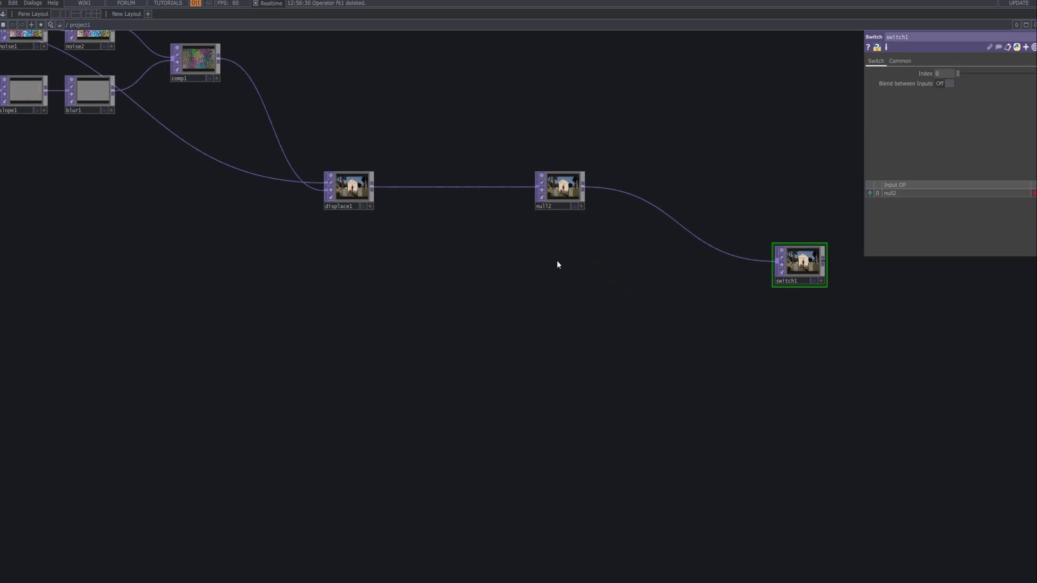
- Add an Anti Alias TOP below and to the right of displace1, fed by the output of displace1
{"action": "scroll", "coordinate": [557, 263], "scroll_direction": "up", "scroll_amount": 3}
{"action": "scroll", "coordinate": [554, 302], "scroll_direction": "down", "scroll_amount": 3}
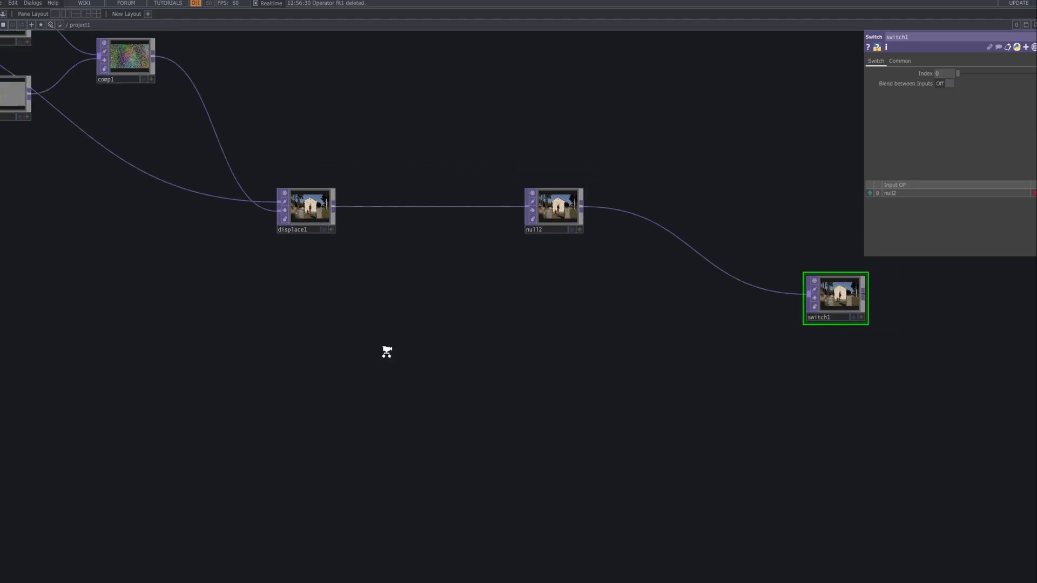
{"action": "scroll", "coordinate": [399, 354], "scroll_direction": "up", "scroll_amount": 3}
{"action": "left_click_drag", "start_coordinate": [424, 351], "coordinate": [416, 378]}
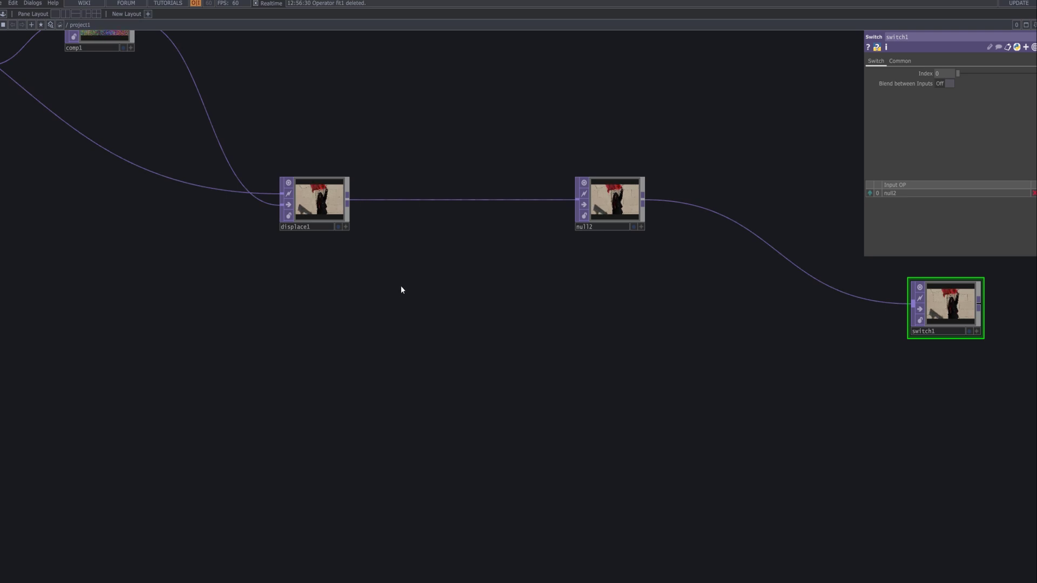
{"action": "key", "text": "Tab"}
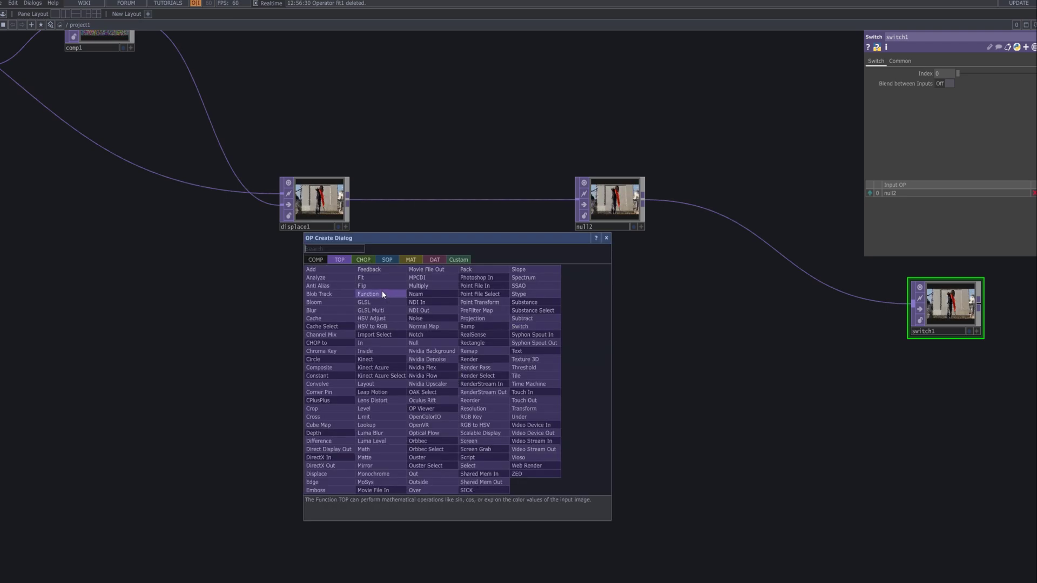
{"action": "type", "text": "anti"}
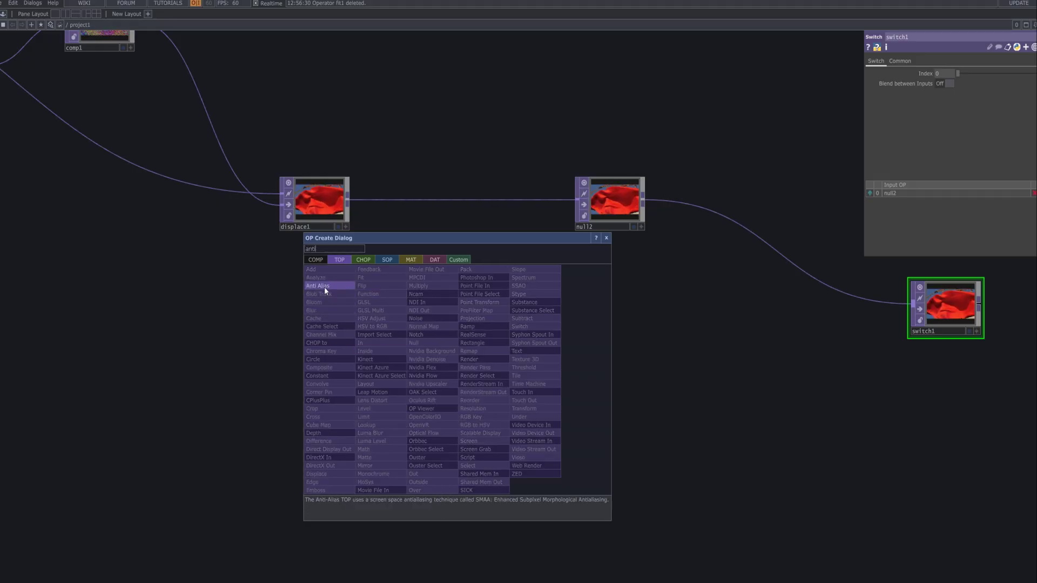
{"action": "left_click", "coordinate": [324, 286]}
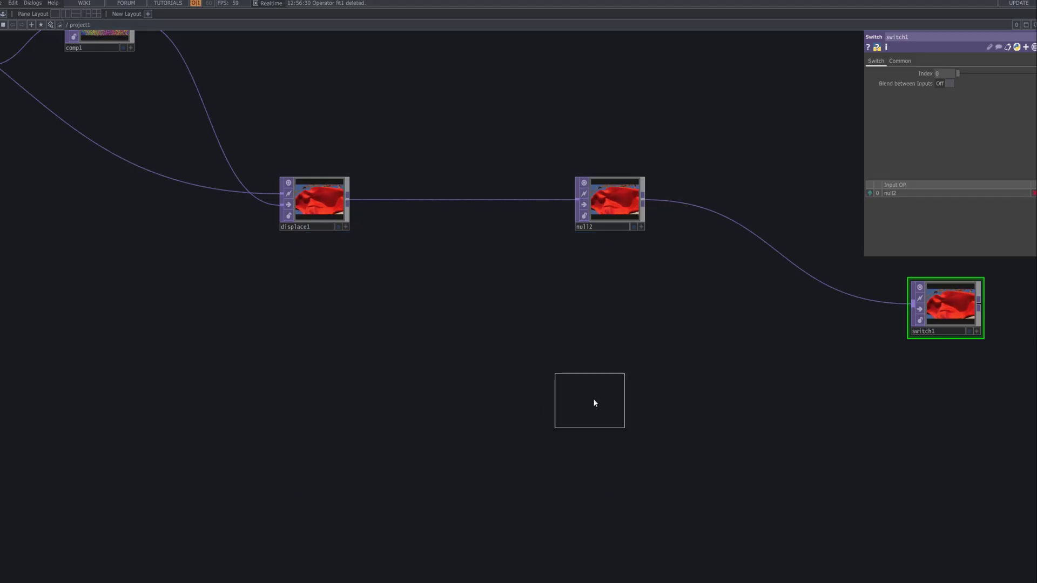
{"action": "left_click", "coordinate": [464, 392]}
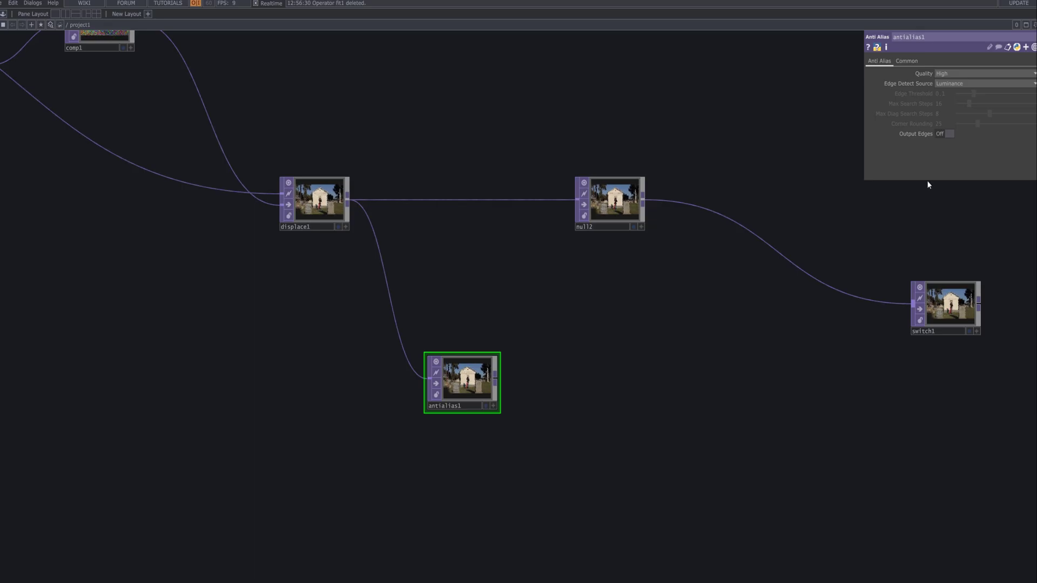
- Set antialias1 to Low quality with RGB edge detection, enable Output Edges, and display it in the background
{"action": "left_click", "coordinate": [1008, 73]}
{"action": "left_click", "coordinate": [948, 90]}
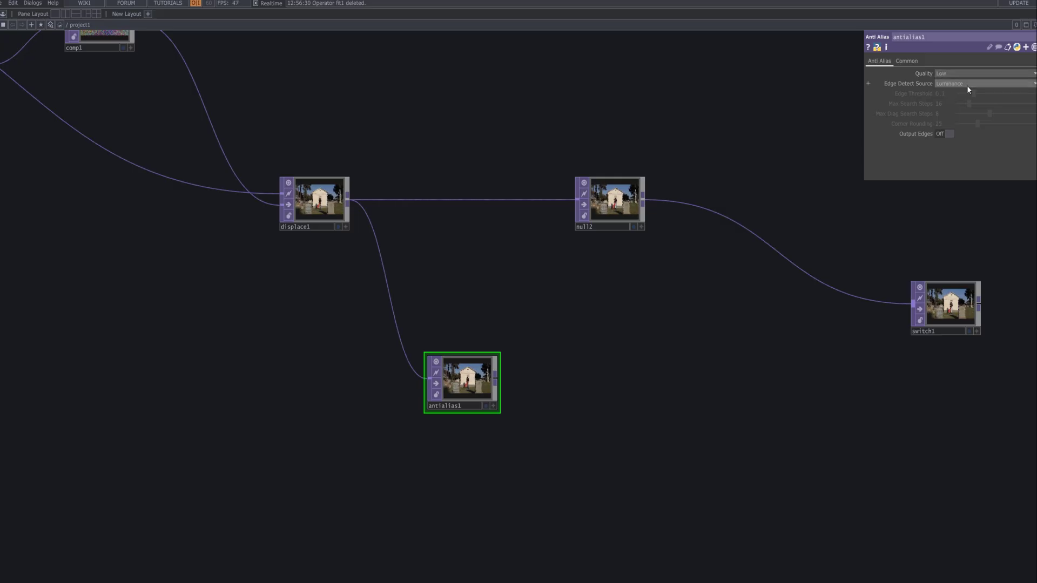
{"action": "left_click", "coordinate": [967, 85]}
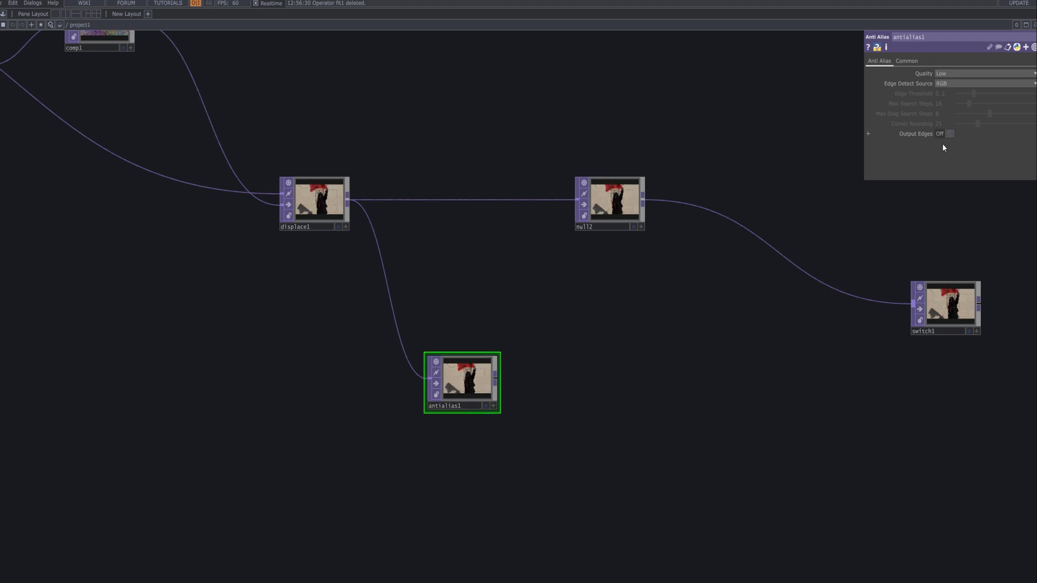
{"action": "left_click", "coordinate": [485, 406]}
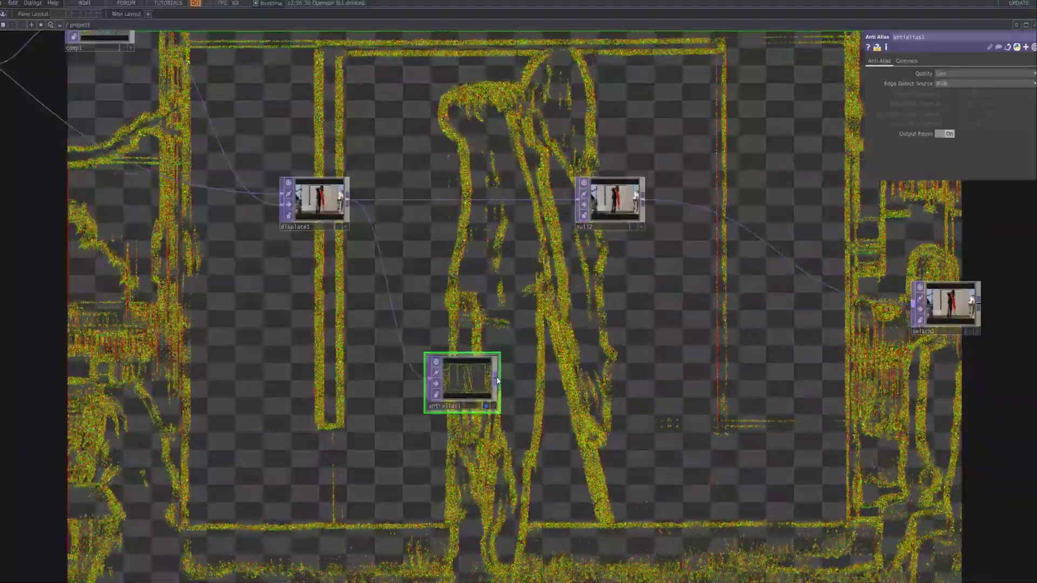
- Add a Monochrome TOP to the output of antialias1, directly to its right
{"action": "key", "text": "Tab"}
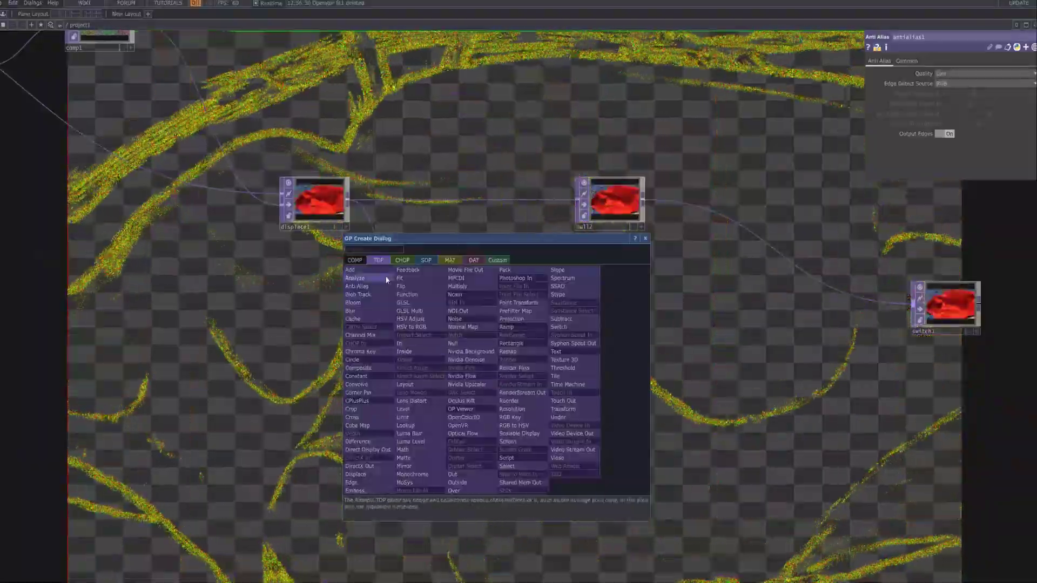
{"action": "type", "text": "ant"}
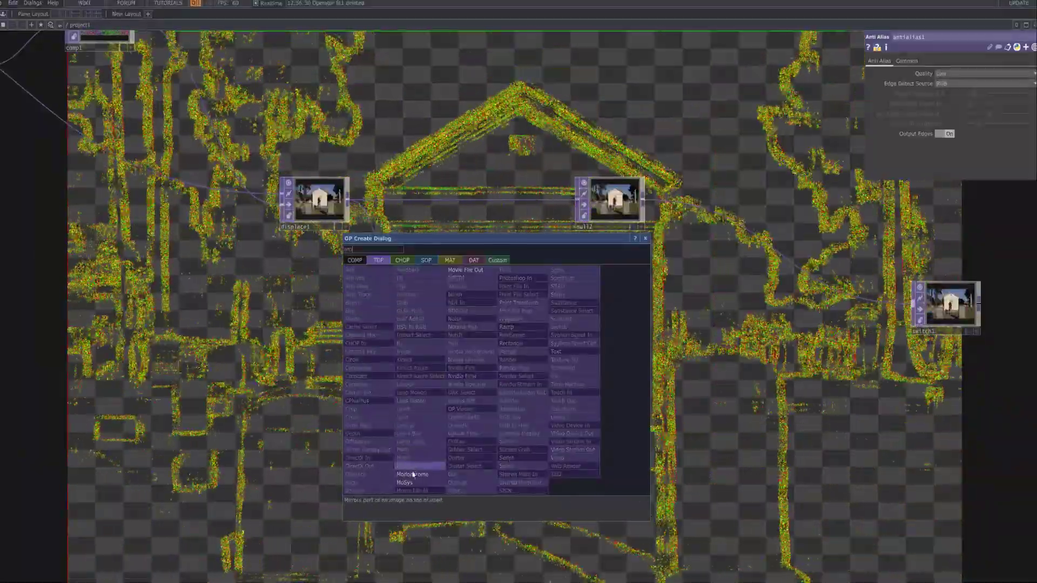
{"action": "key", "text": "Return"}
{"action": "left_click", "coordinate": [566, 384]}
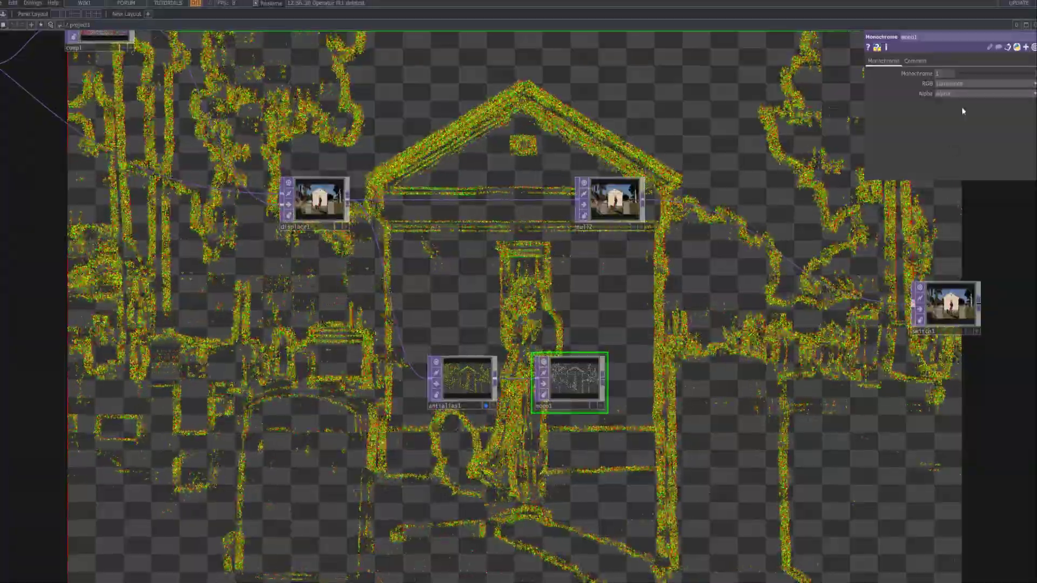
- Try RGB Average as the Alpha source of mono1, and settle on Blue
{"action": "left_click", "coordinate": [968, 91]}
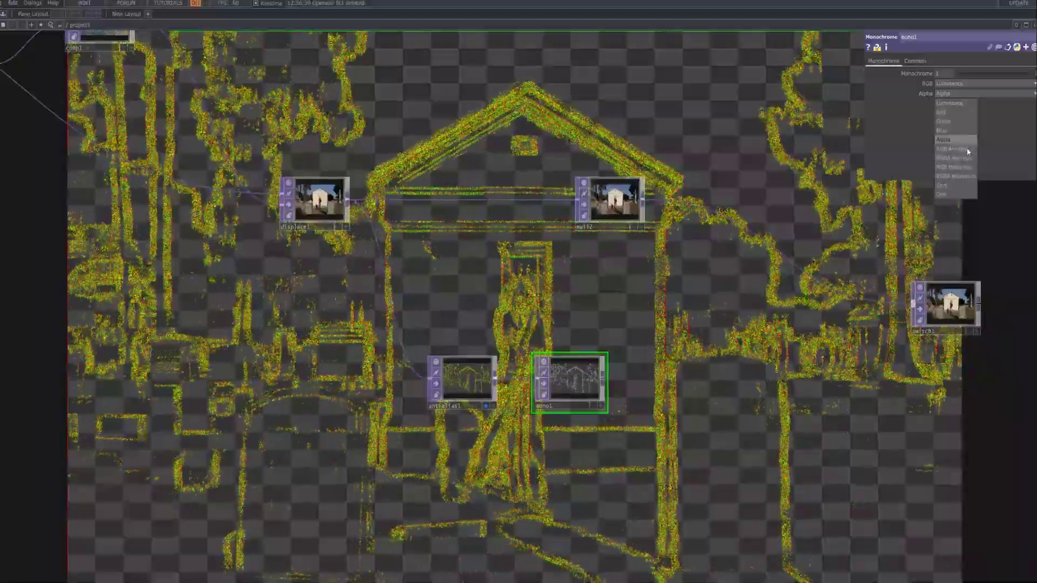
{"action": "left_click", "coordinate": [969, 149]}
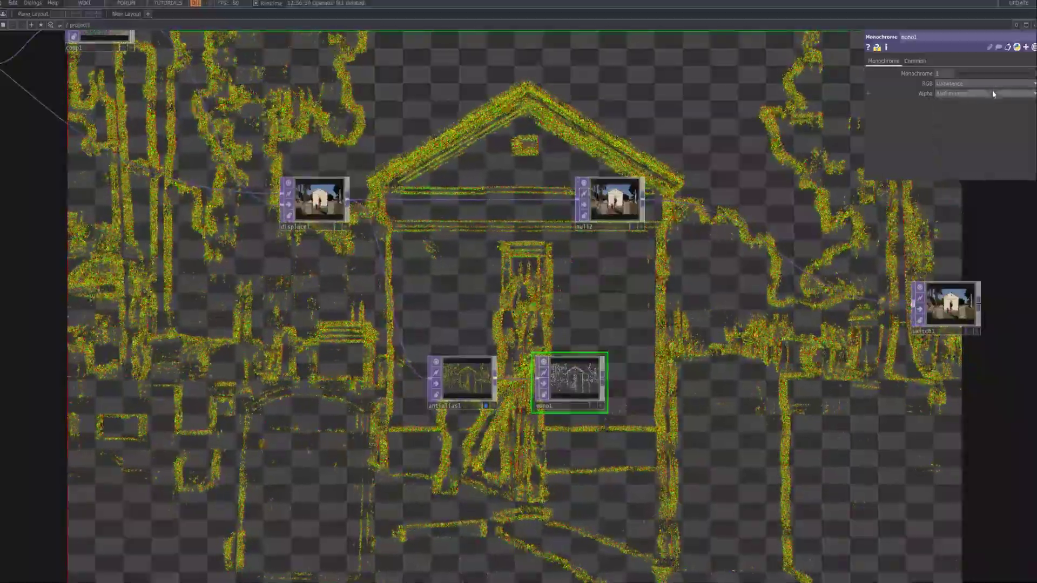
{"action": "left_click", "coordinate": [964, 94]}
{"action": "left_click", "coordinate": [965, 131]}
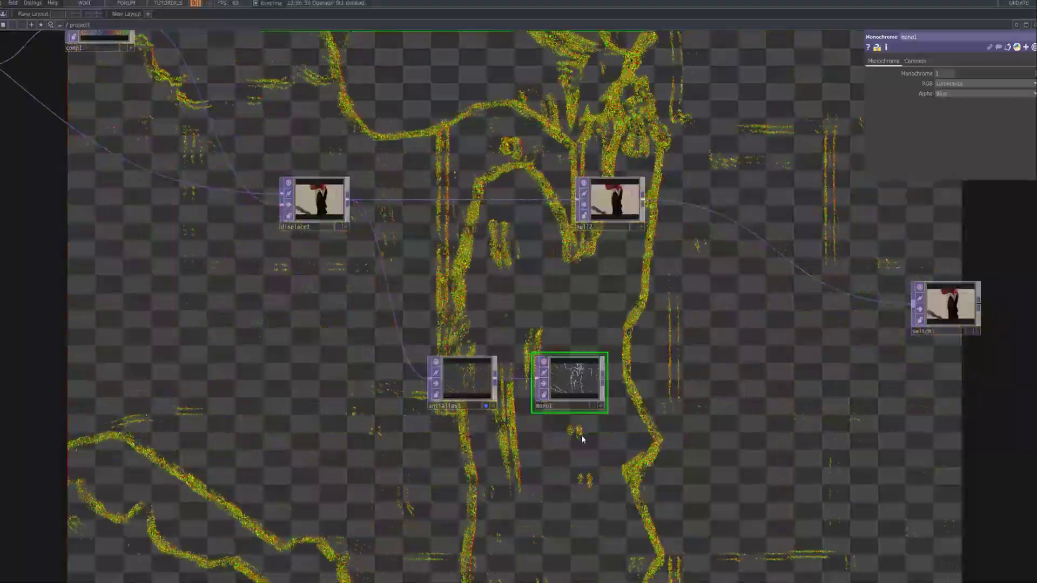
- Display mono1 in the background beside antialias1, and move both nodes slightly upward together
{"action": "left_click", "coordinate": [592, 406]}
{"action": "left_click_drag", "start_coordinate": [705, 400], "coordinate": [600, 401]}
{"action": "left_click", "coordinate": [330, 383], "text": "ctrl"}
{"action": "left_click_drag", "start_coordinate": [330, 382], "coordinate": [290, 369]}
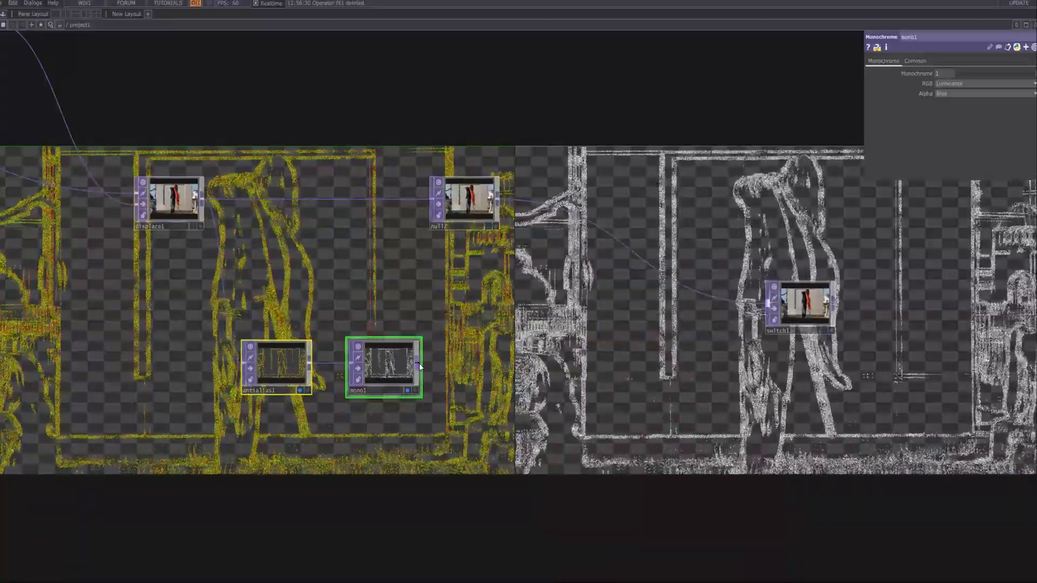
- Add a Transform TOP to the output of mono1, directly to its right
{"action": "right_click", "coordinate": [420, 367]}
{"action": "type", "text": "tran"}
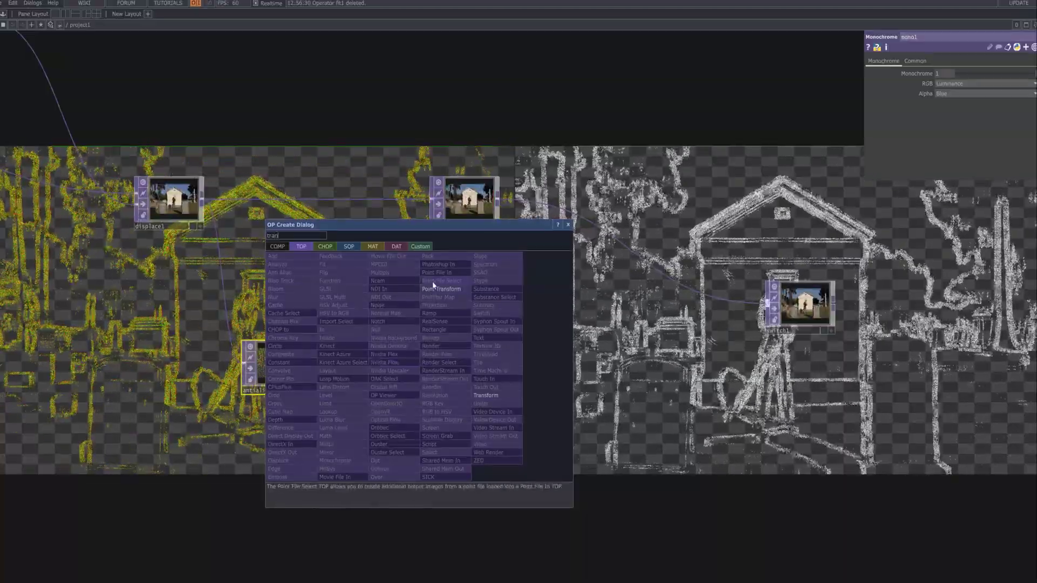
{"action": "left_click", "coordinate": [484, 396]}
{"action": "left_click", "coordinate": [483, 361]}
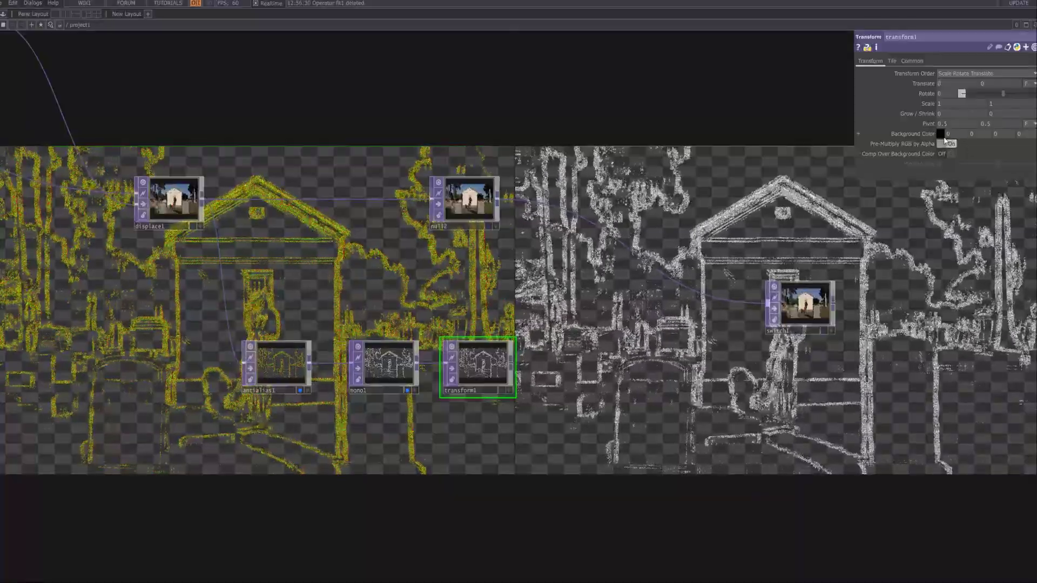
{"action": "left_click_drag", "start_coordinate": [924, 209], "coordinate": [917, 176]}
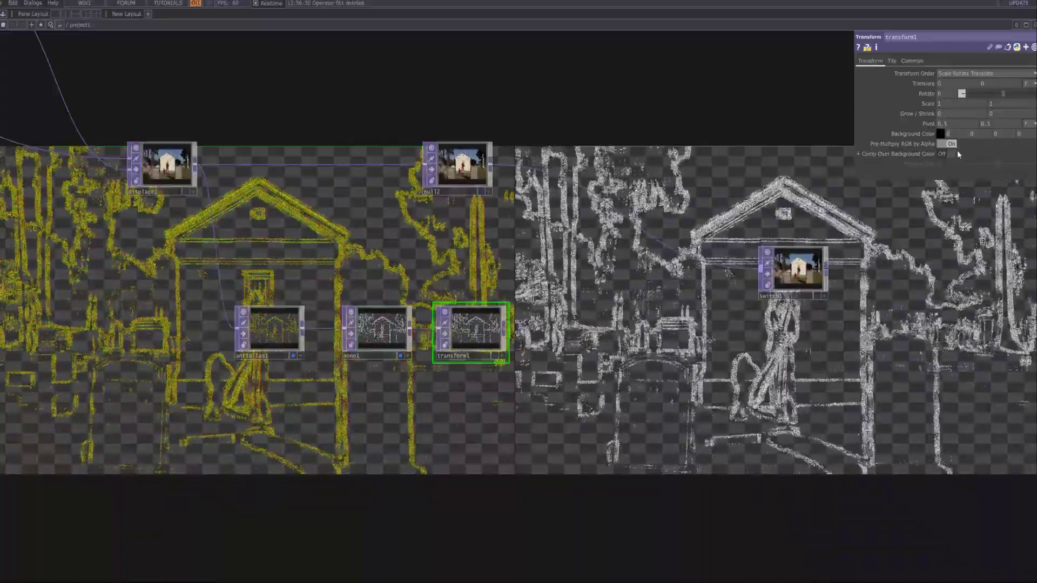
- Turn off Pre-Multiply RGB by Alpha and turn on Comp Over Background Color for transform1
{"action": "left_click", "coordinate": [952, 144]}
{"action": "left_click", "coordinate": [952, 154]}
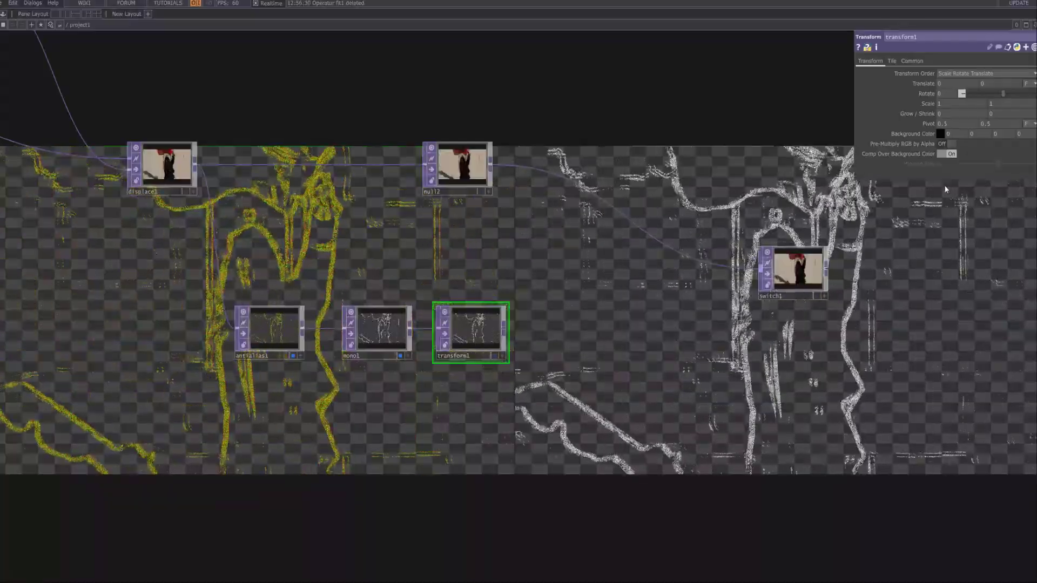
- Preview transform1 in the background, and switch off the background display of mono1, antialias1 and transform1
{"action": "left_click", "coordinate": [495, 356]}
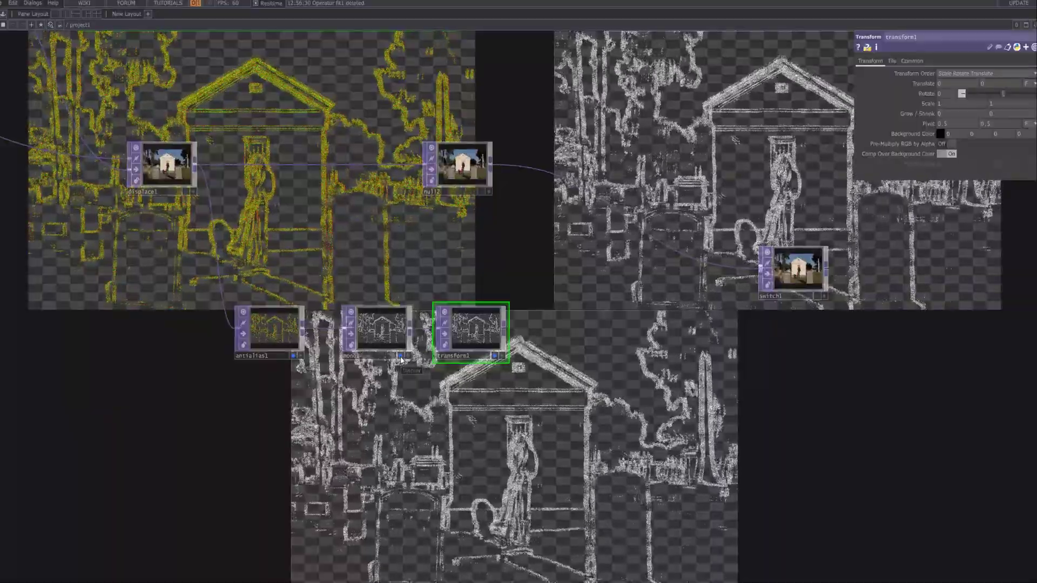
{"action": "left_click", "coordinate": [400, 356]}
{"action": "left_click", "coordinate": [293, 356]}
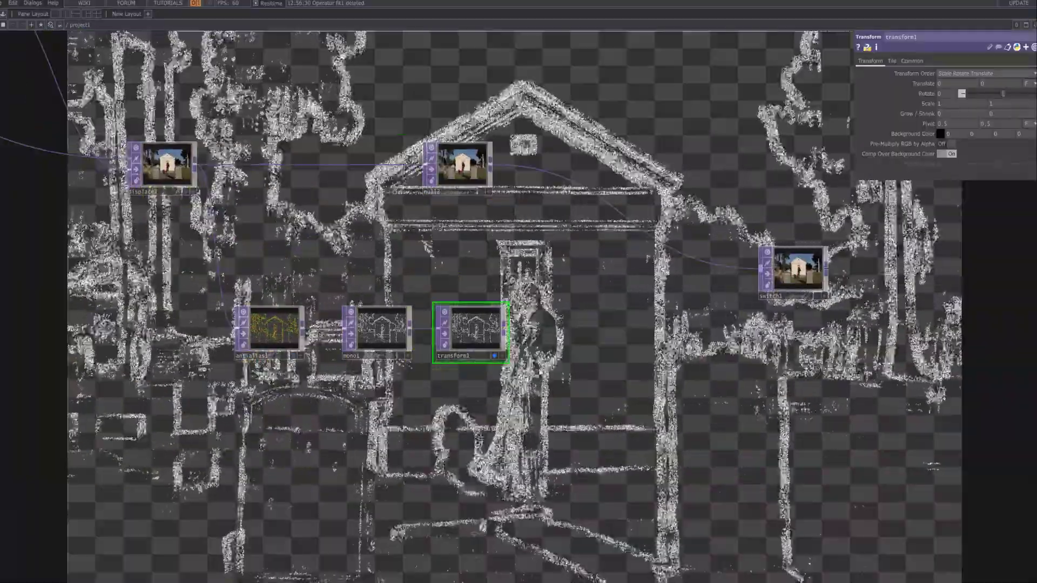
{"action": "left_click_drag", "start_coordinate": [500, 358], "coordinate": [463, 353]}
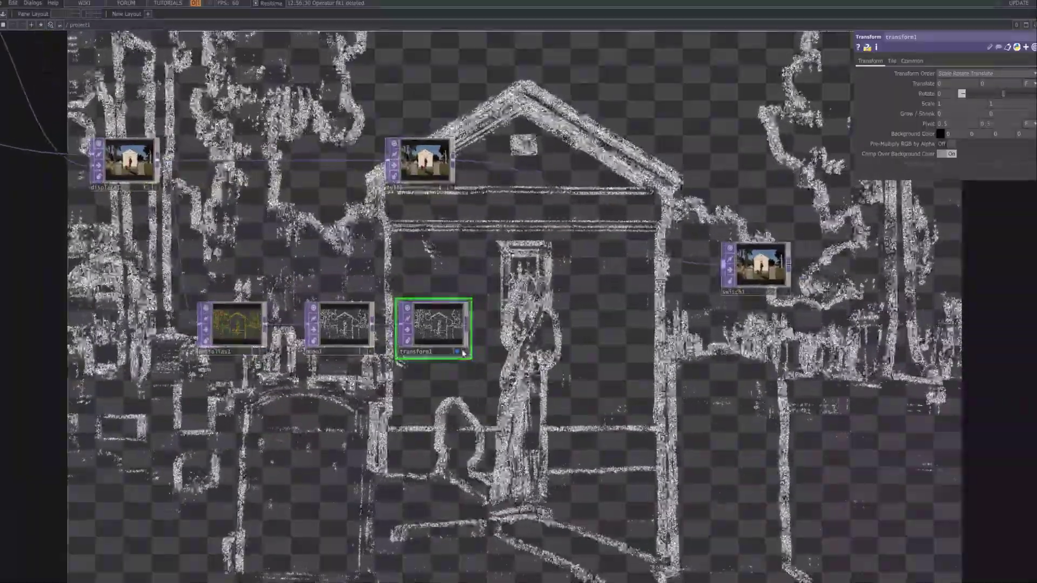
{"action": "left_click", "coordinate": [461, 352]}
{"action": "mouse_move", "coordinate": [579, 371]}
{"action": "left_mouse_down"}
{"action": "mouse_move", "coordinate": [562, 345]}
{"action": "mouse_move", "coordinate": [581, 371]}
{"action": "left_mouse_up"}
{"action": "scroll", "coordinate": [564, 347], "scroll_direction": "down", "scroll_amount": 3}
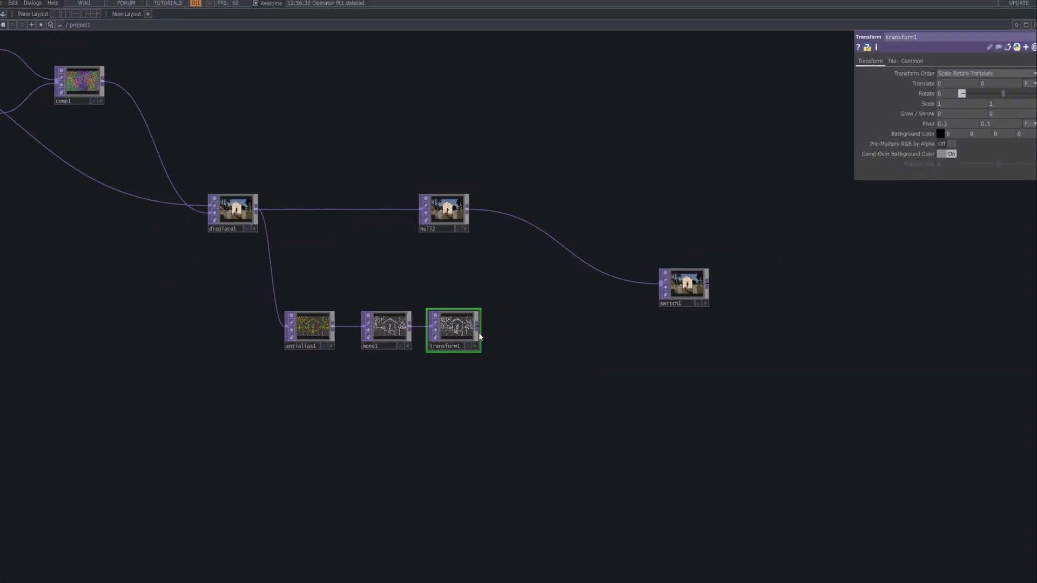
- Add an Over TOP to the output of transform1, below and to its right
{"action": "left_click_drag", "start_coordinate": [510, 334], "coordinate": [513, 320]}
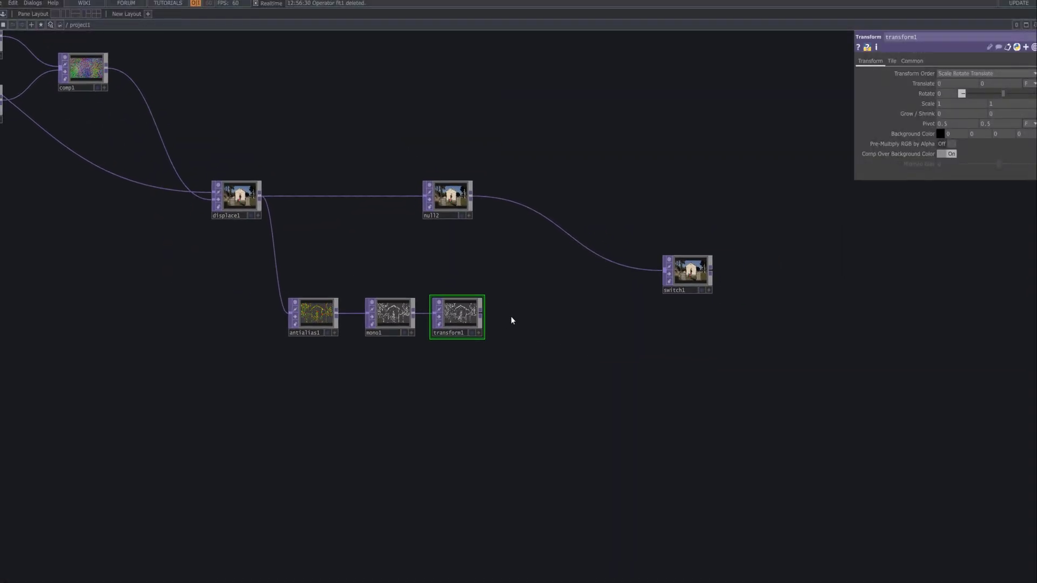
{"action": "right_click", "coordinate": [483, 316]}
{"action": "type", "text": "over"}
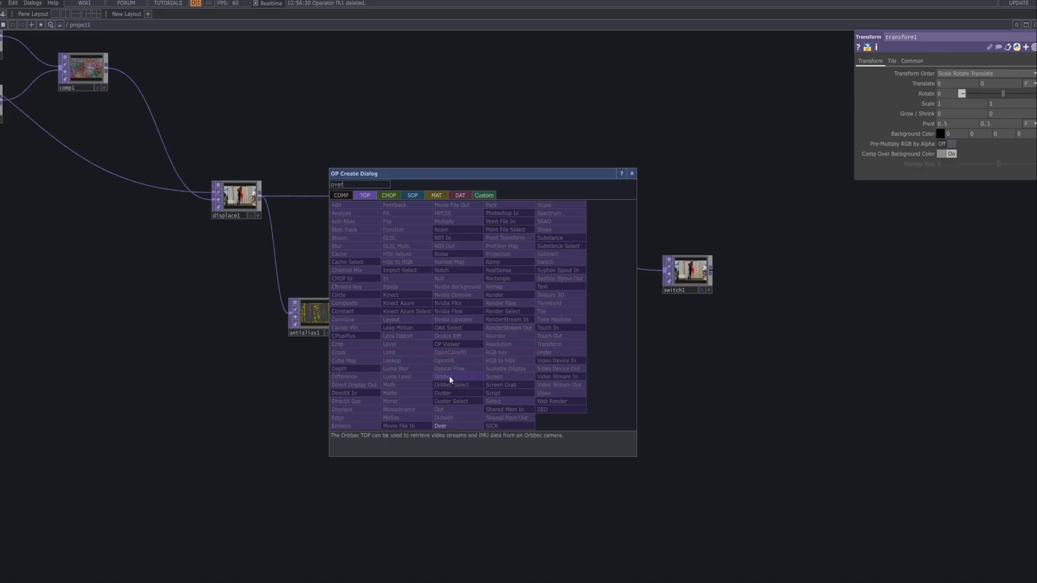
{"action": "left_click", "coordinate": [450, 426]}
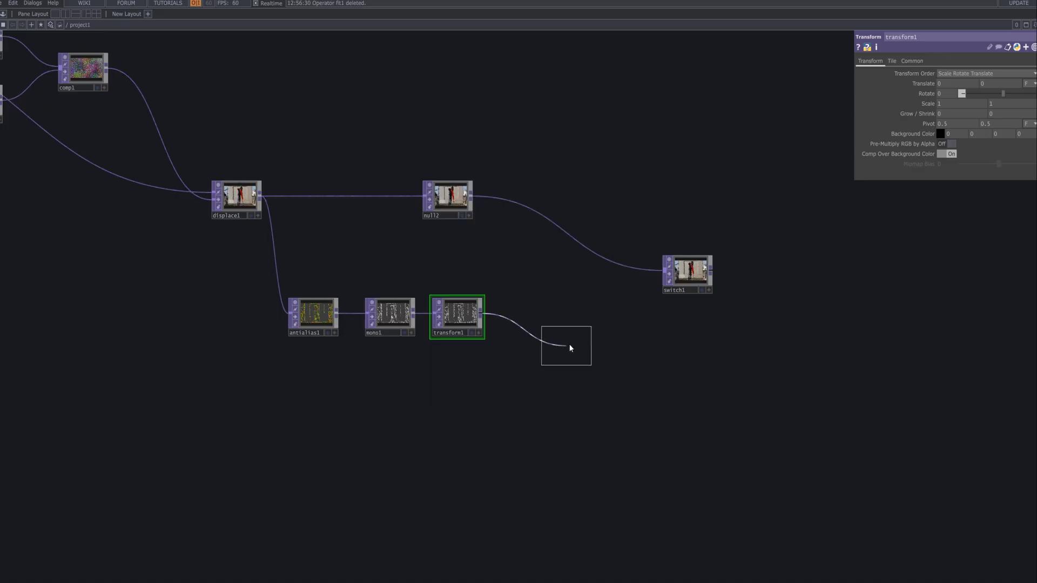
{"action": "left_click", "coordinate": [565, 407]}
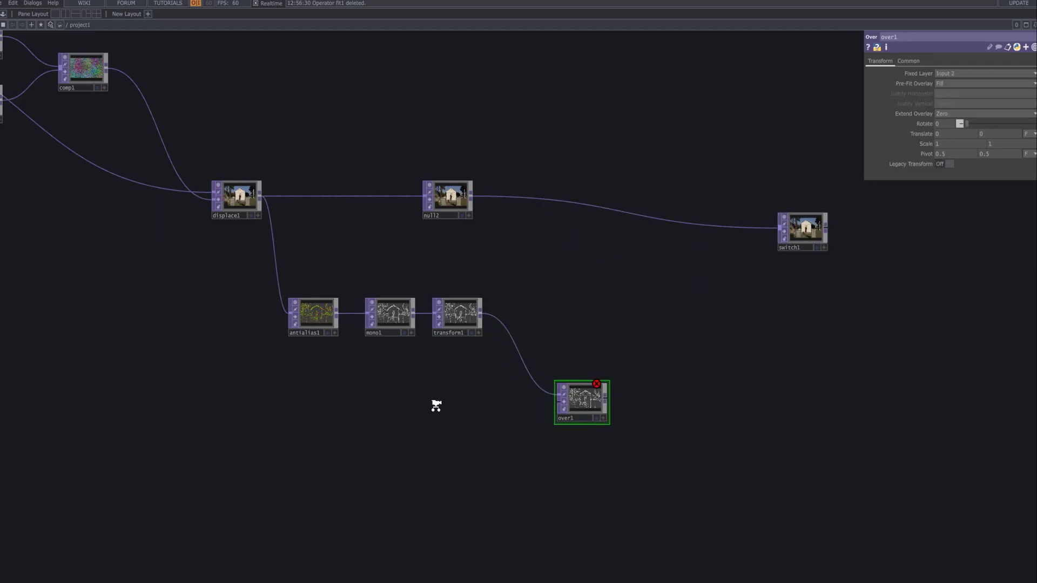
- Connect the output of fit1 to the second input of over1
{"action": "scroll", "coordinate": [436, 406], "scroll_direction": "down", "scroll_amount": 3}
{"action": "left_click_drag", "start_coordinate": [412, 412], "coordinate": [567, 389]}
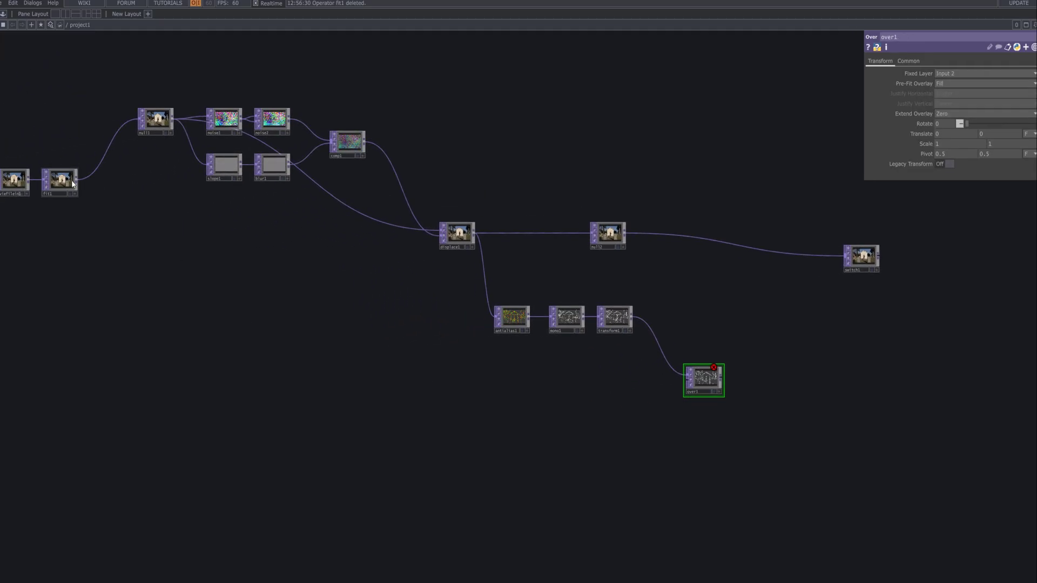
{"action": "left_click", "coordinate": [691, 388]}
{"action": "scroll", "coordinate": [703, 385], "scroll_direction": "up", "scroll_amount": 4}
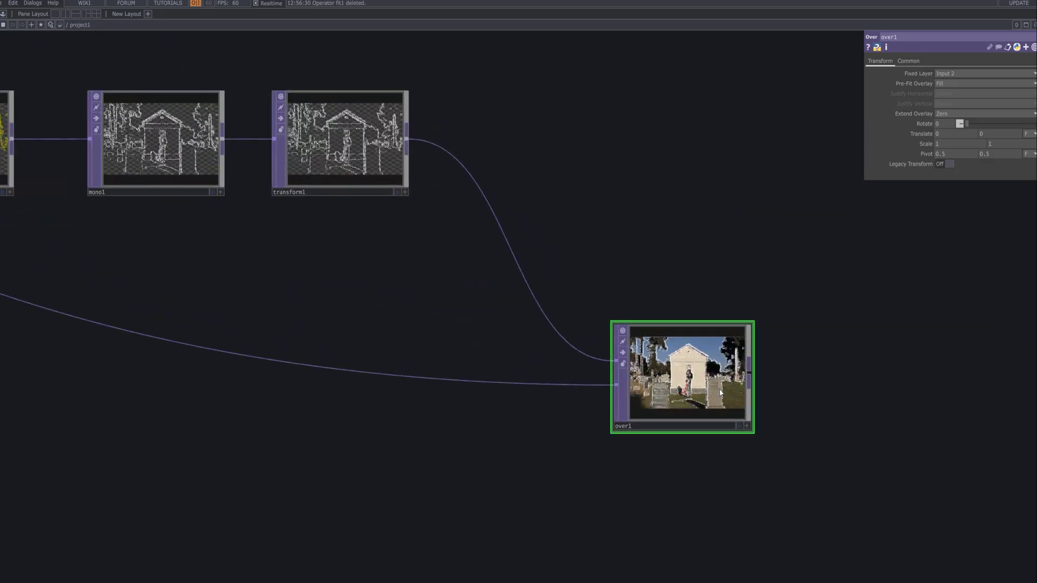
- Preview over1 in the background, switch the preview off, and move the node slightly upward
{"action": "left_click", "coordinate": [740, 426]}
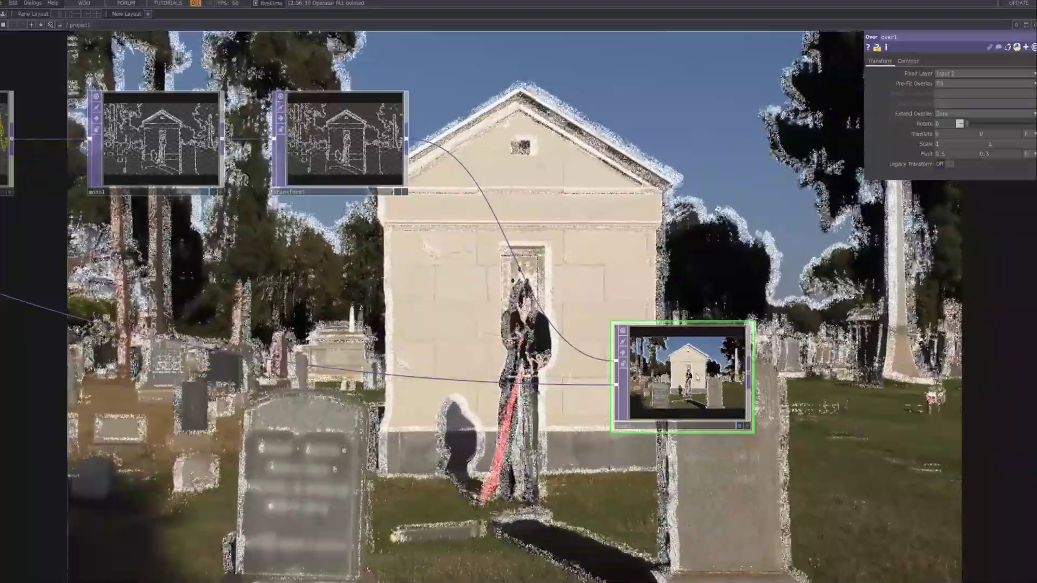
{"action": "scroll", "coordinate": [697, 373], "scroll_direction": "down", "scroll_amount": 6}
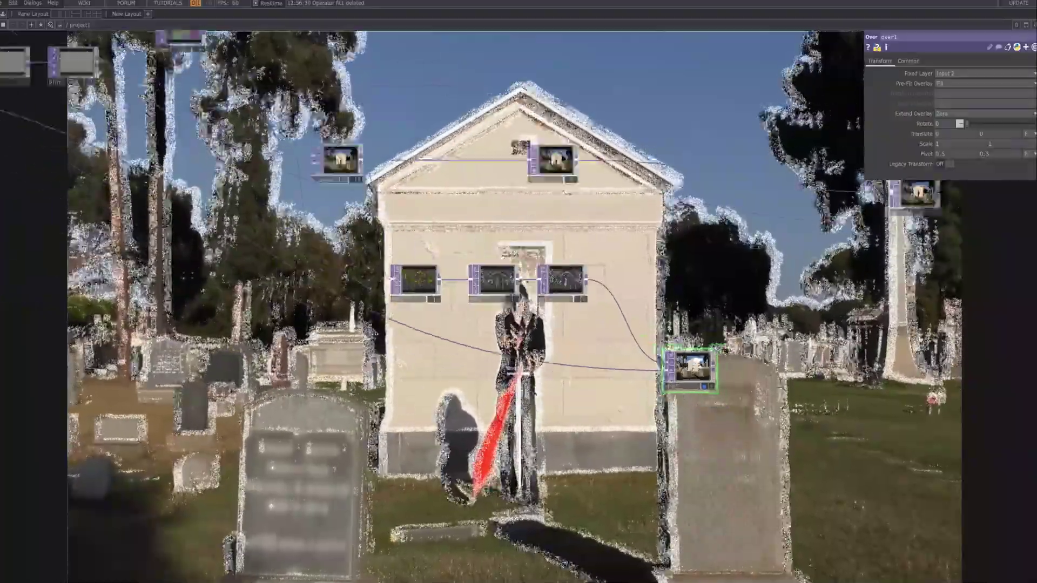
{"action": "left_click", "coordinate": [703, 381]}
{"action": "left_click_drag", "start_coordinate": [725, 327], "coordinate": [731, 331]}
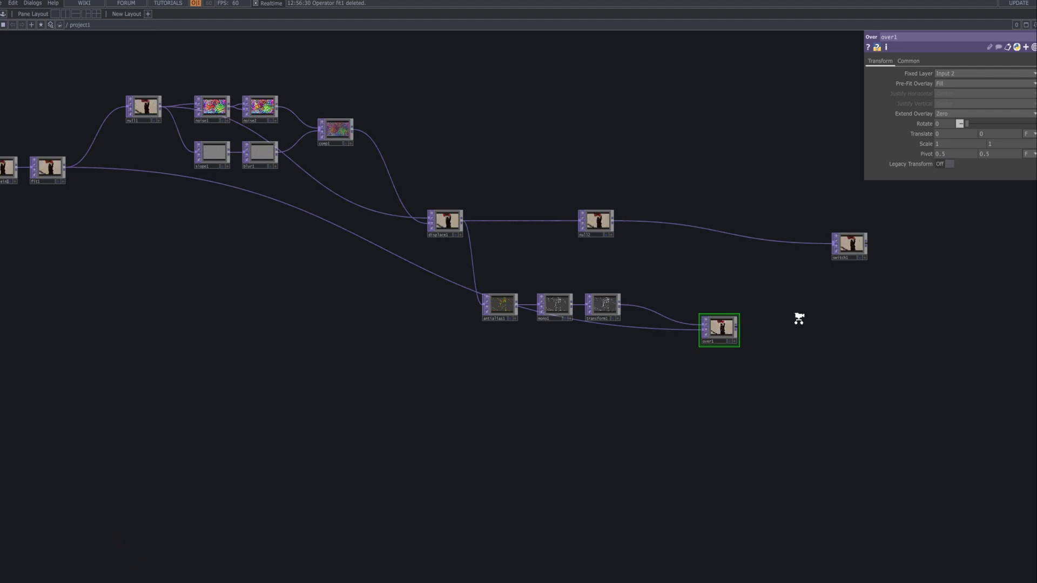
- Connect over1 to switch1, ordered as input 0 ahead of null2, and preview switch1 in the background
{"action": "scroll", "coordinate": [796, 315], "scroll_direction": "up", "scroll_amount": 5}
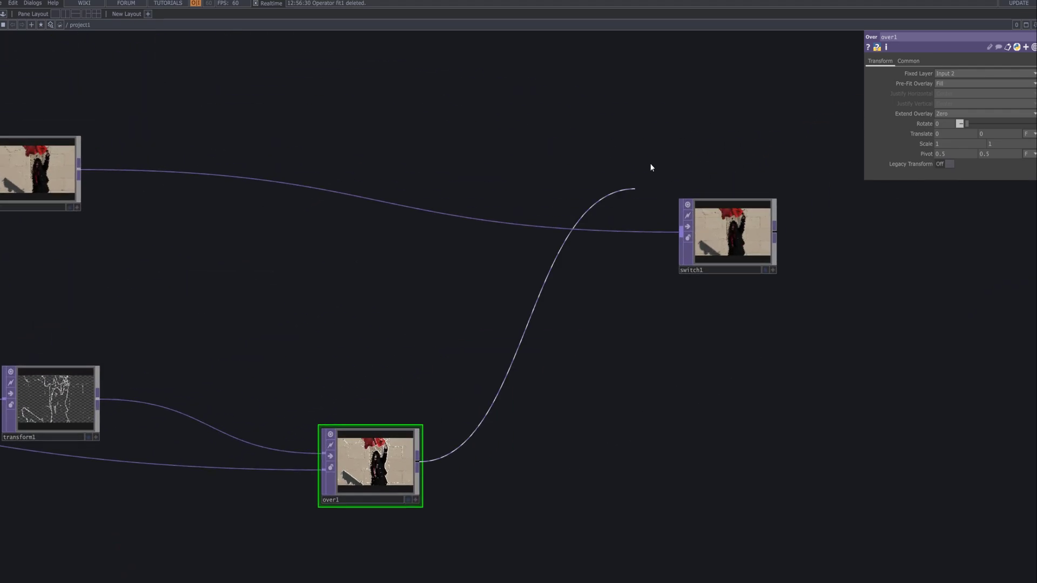
{"action": "left_click", "coordinate": [697, 233]}
{"action": "left_click", "coordinate": [767, 254]}
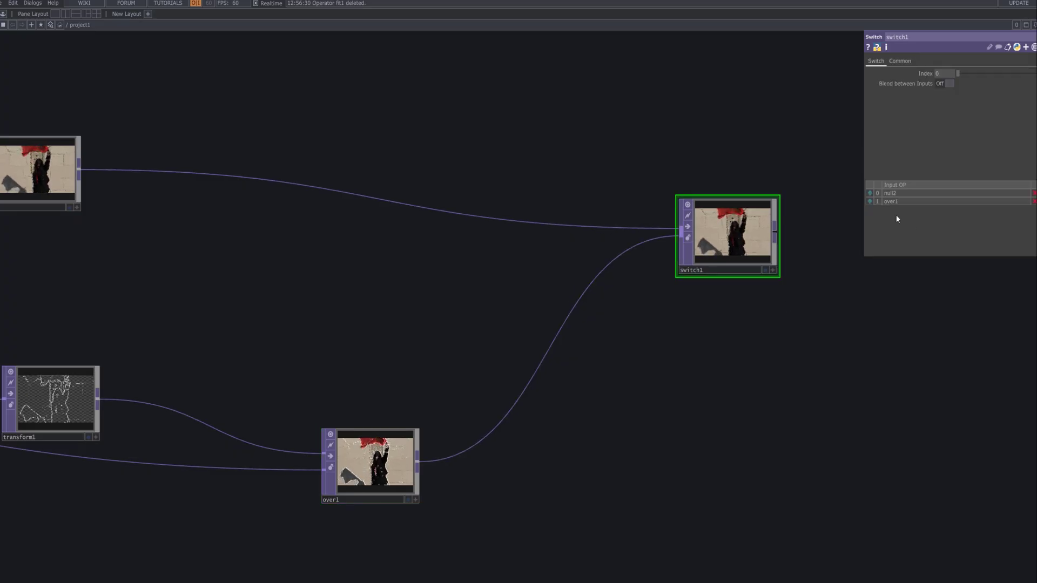
{"action": "left_click", "coordinate": [870, 201]}
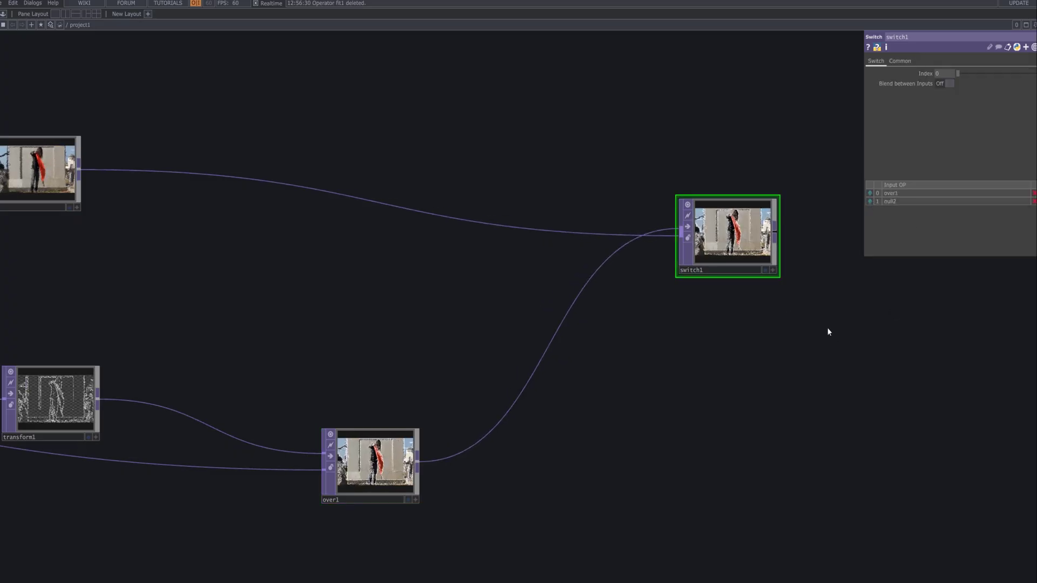
{"action": "left_click", "coordinate": [765, 271]}
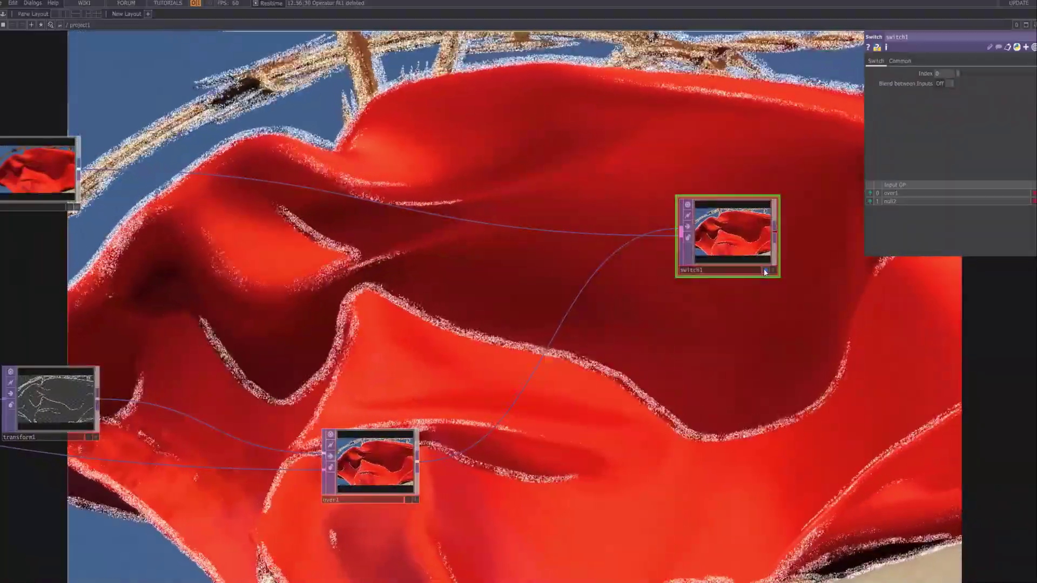
{"action": "left_click", "coordinate": [765, 270]}
{"action": "left_click_drag", "start_coordinate": [752, 320], "coordinate": [590, 356]}
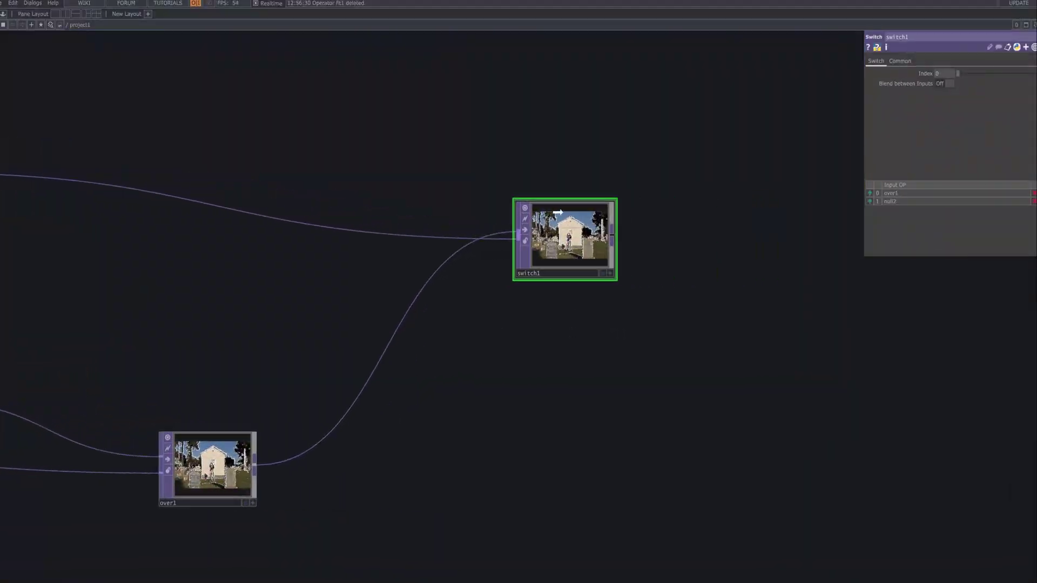
{"action": "double_click", "coordinate": [589, 368]}
{"action": "left_click", "coordinate": [493, 252]}
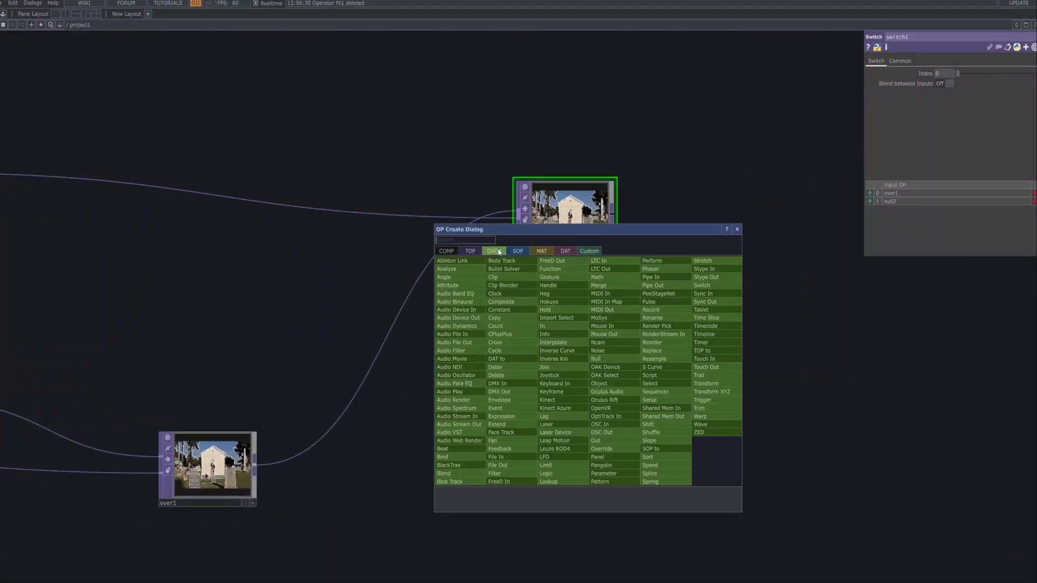
{"action": "type", "text": "sw"}
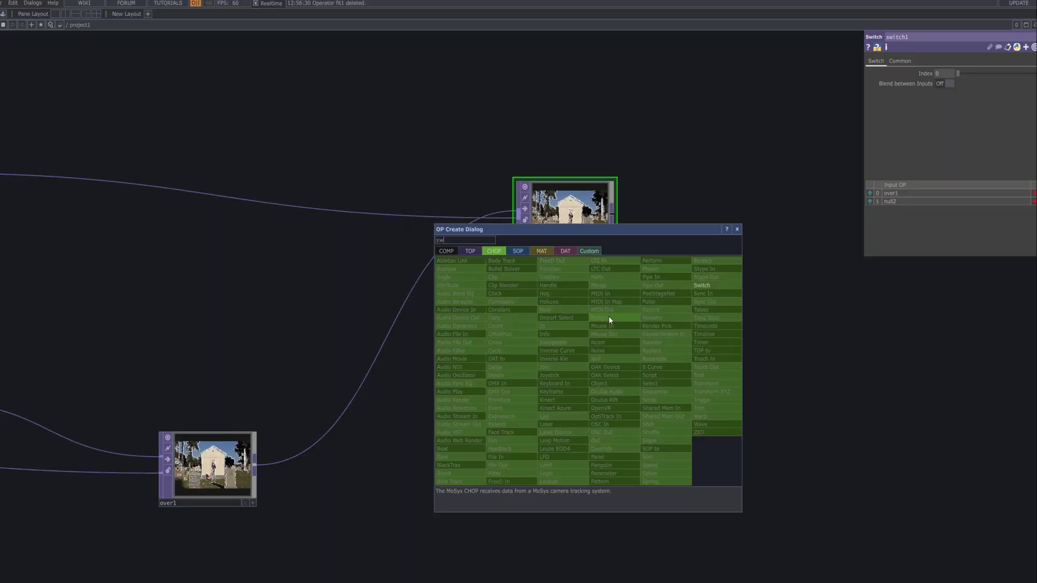
{"action": "left_click", "coordinate": [696, 285]}
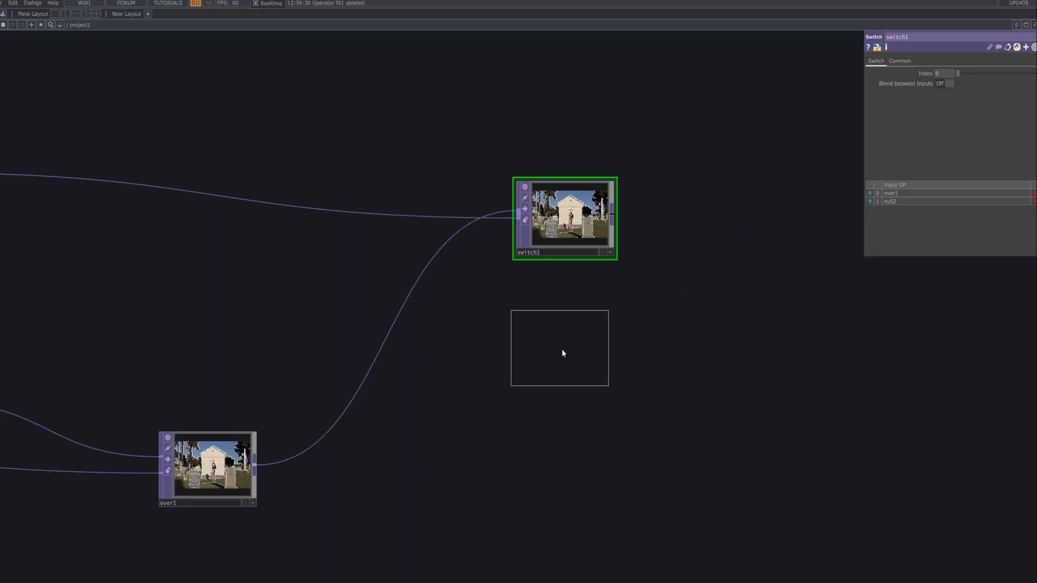
{"action": "left_click", "coordinate": [562, 352]}
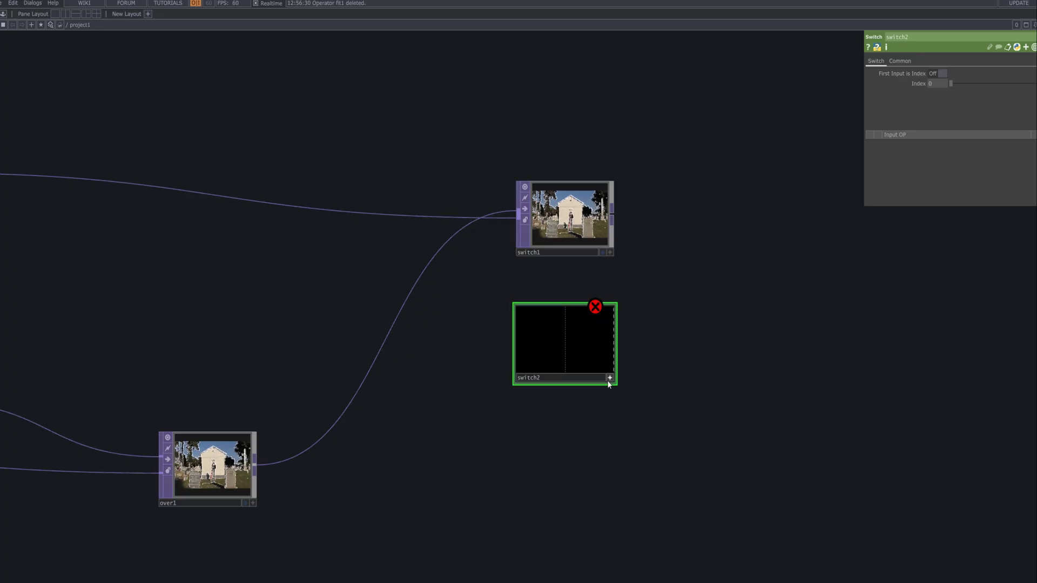
{"action": "key", "text": "Delete"}
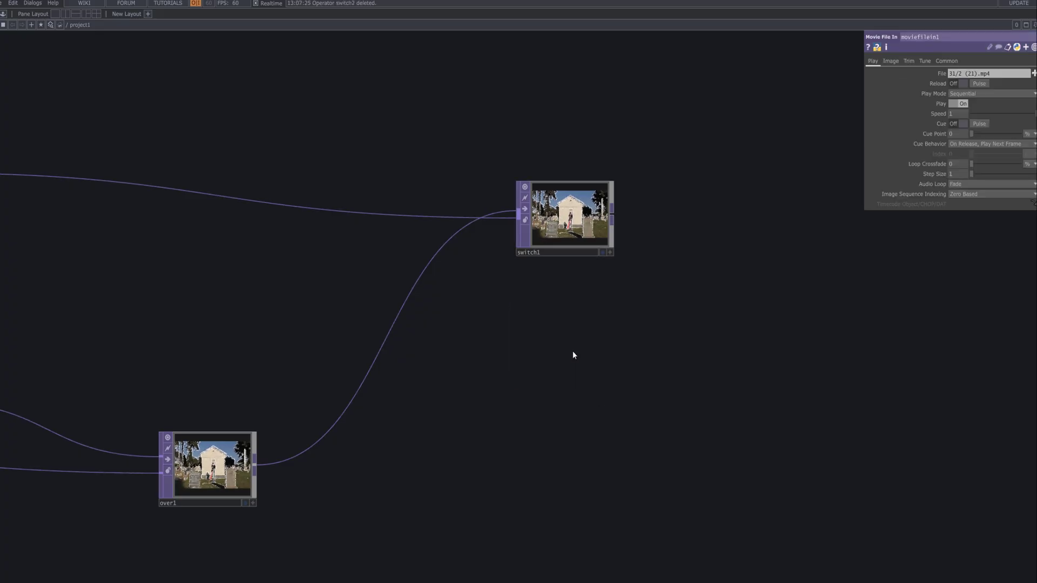
- Add an LFO CHOP directly below switch1 and export its chan1 channel to the Index of switch1
{"action": "key", "text": "Tab"}
{"action": "type", "text": "lf"}
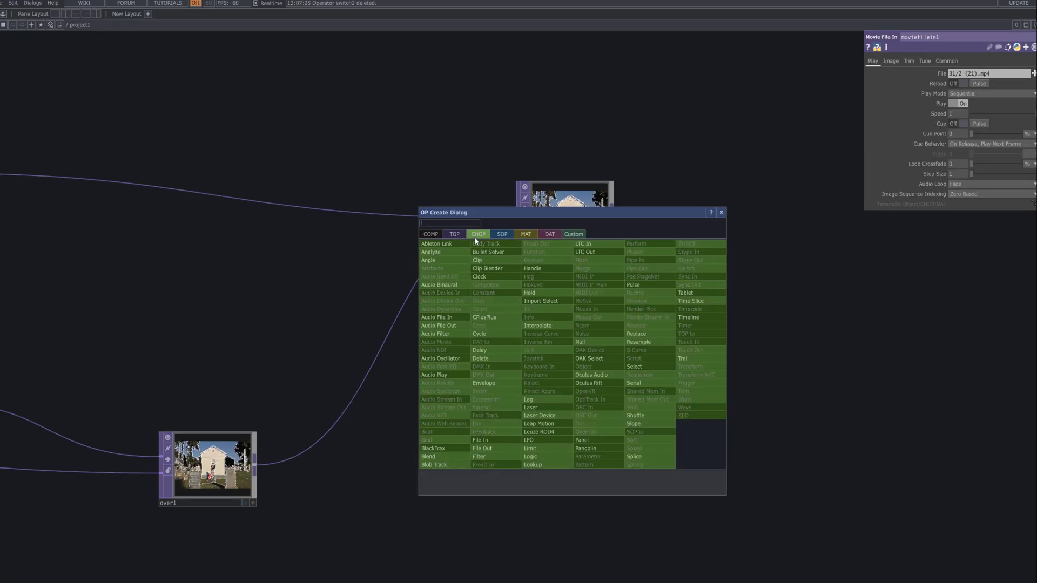
{"action": "left_click", "coordinate": [529, 440]}
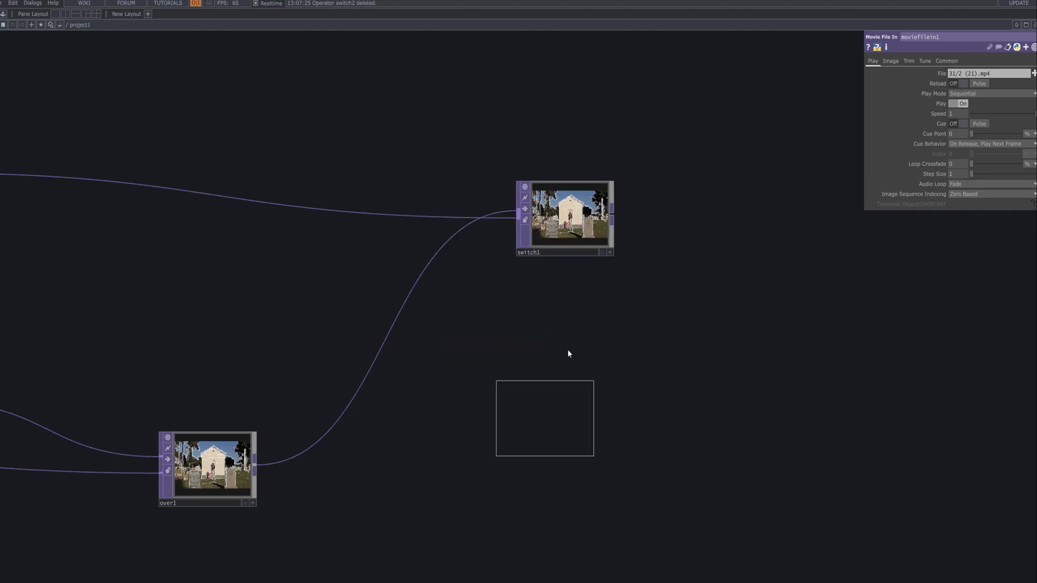
{"action": "left_click", "coordinate": [562, 330]}
{"action": "left_click_drag", "start_coordinate": [609, 360], "coordinate": [943, 74]}
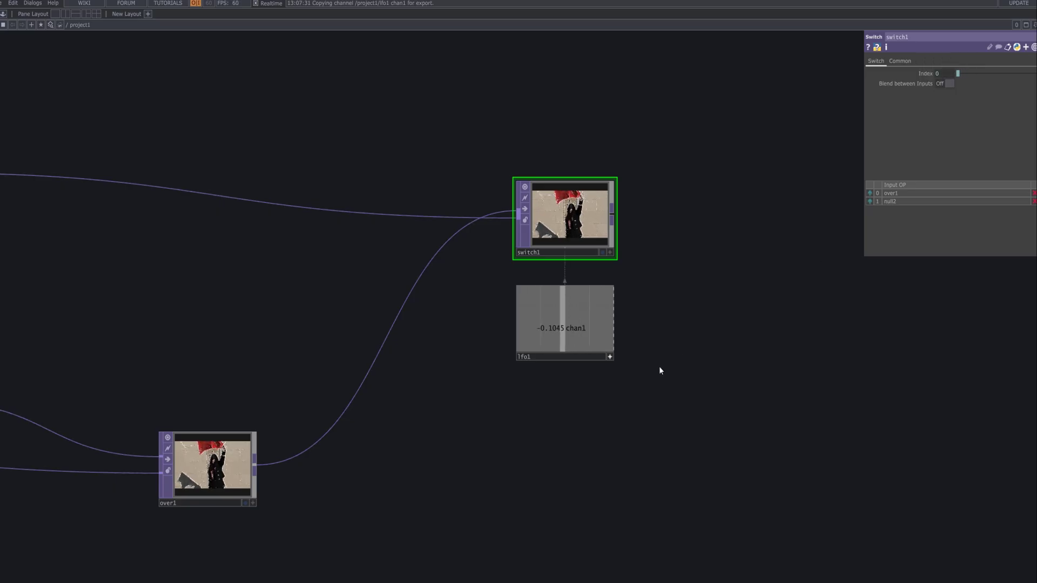
{"action": "mouse_move", "coordinate": [596, 336]}
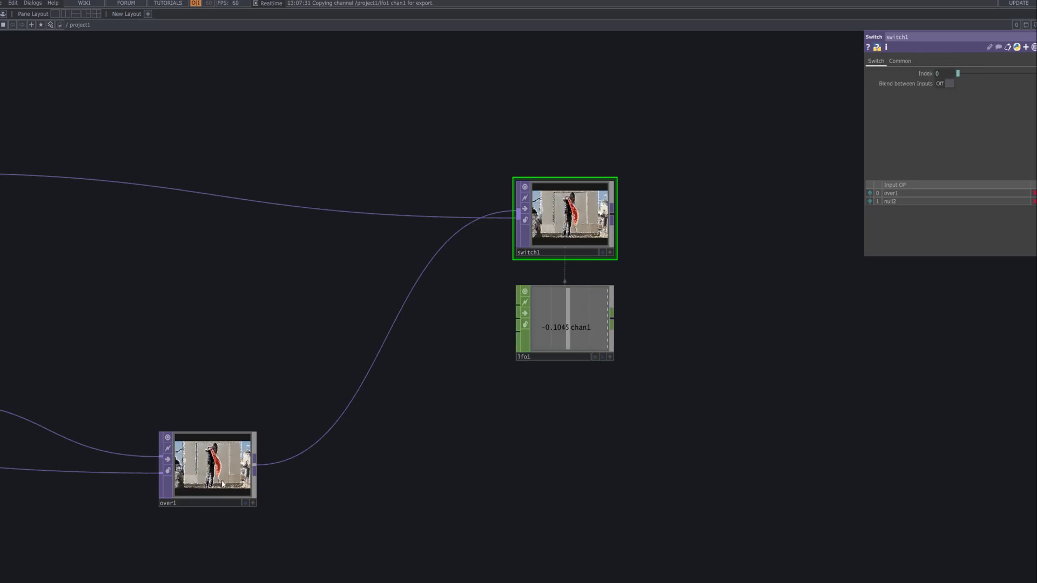
- Set the Frequency of lfo1 to 0.3 and its Offset to 3
{"action": "left_click", "coordinate": [544, 297]}
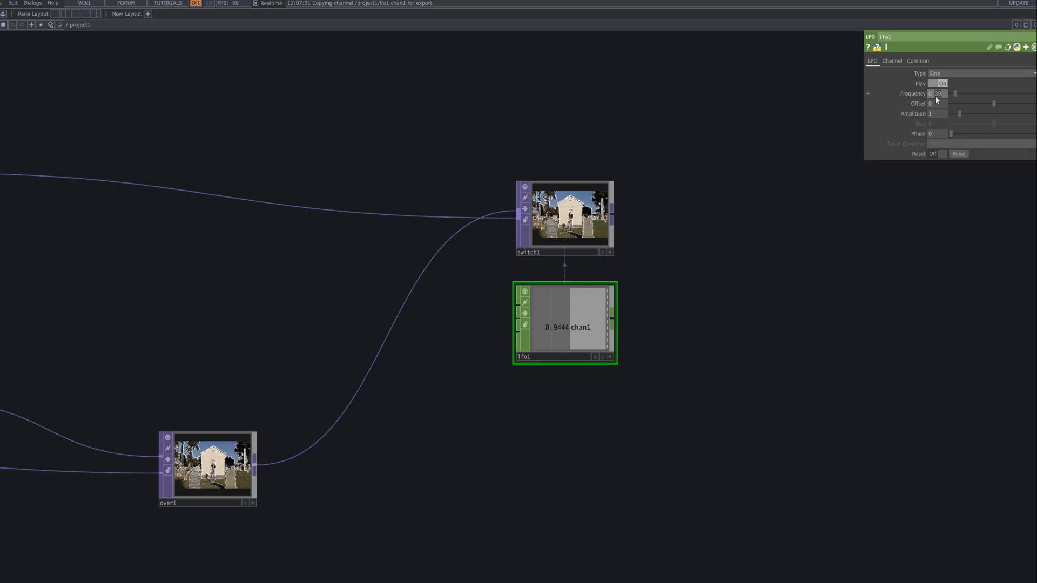
{"action": "scroll", "coordinate": [731, 299], "scroll_direction": "up", "scroll_amount": 6}
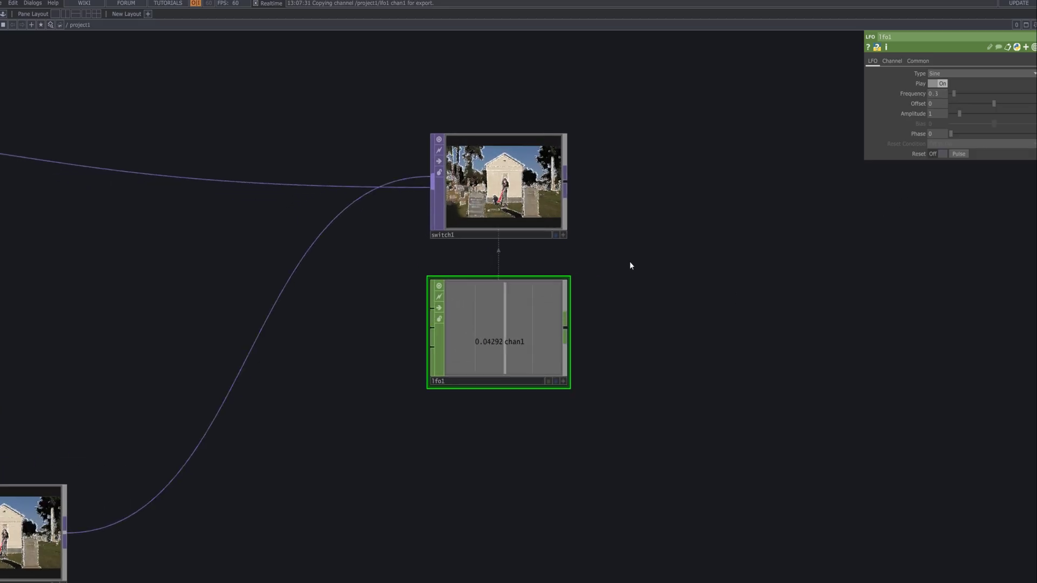
{"action": "scroll", "coordinate": [723, 281], "scroll_direction": "up", "scroll_amount": 2}
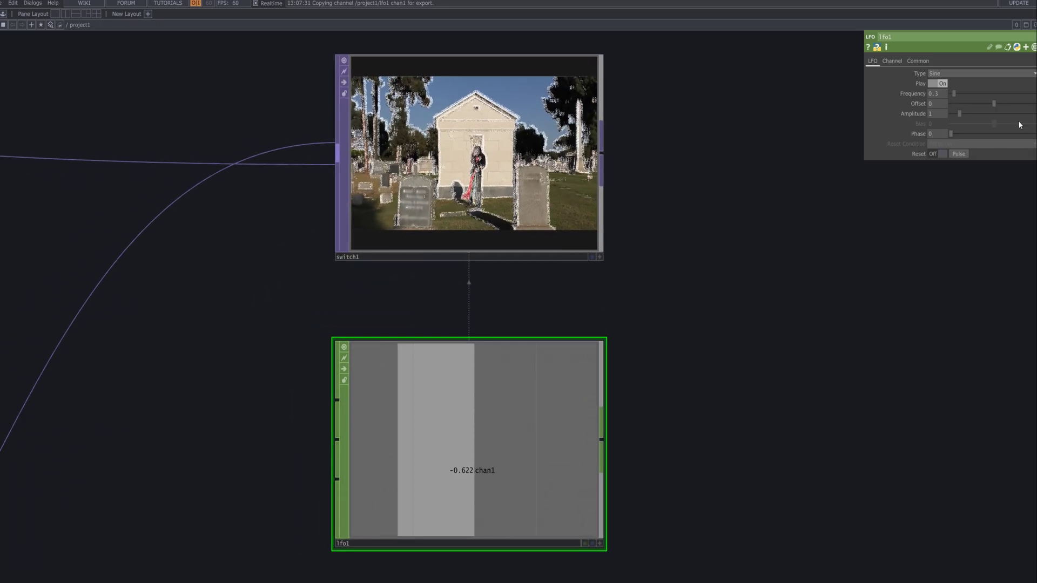
{"action": "left_click", "coordinate": [937, 104]}
{"action": "type", "text": "3"}
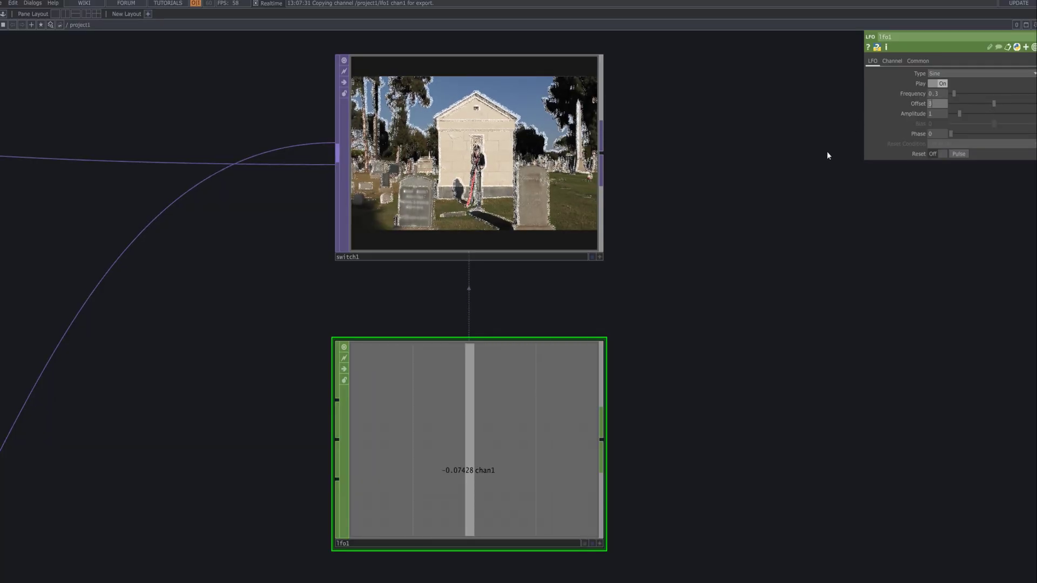
{"action": "key", "text": "Return"}
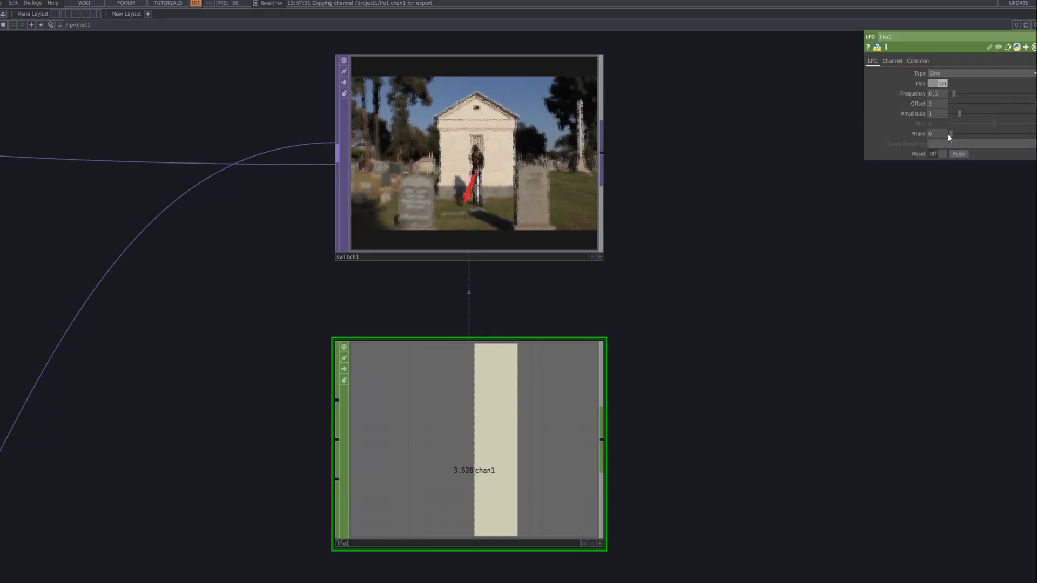
- Set the Amplitude of lfo1 to 4 and inspect the switch1 output up close
{"action": "type", "text": "4"}
{"action": "key", "text": "Return"}
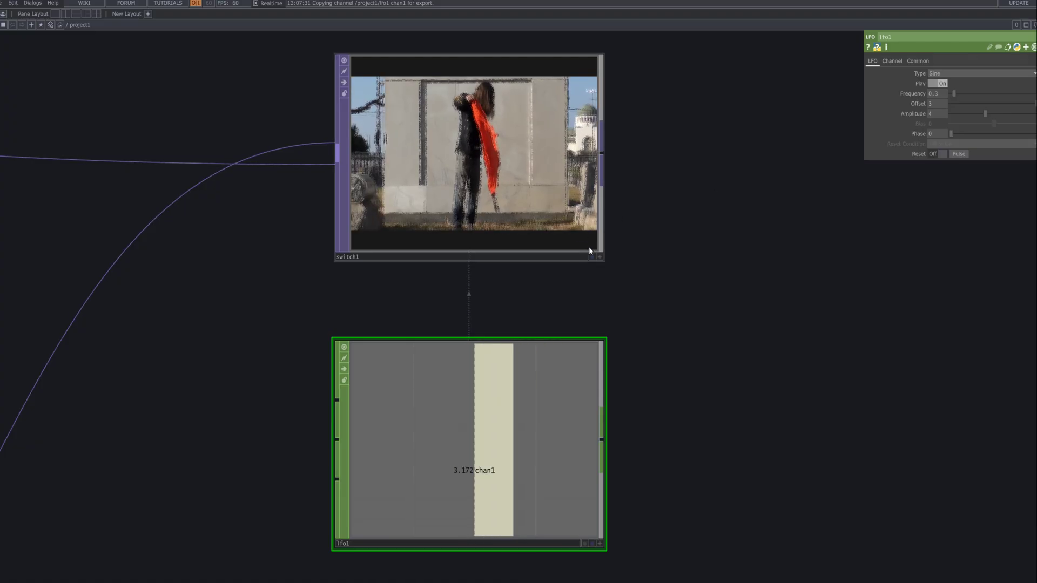
{"action": "scroll", "coordinate": [589, 246], "scroll_direction": "up", "scroll_amount": 5}
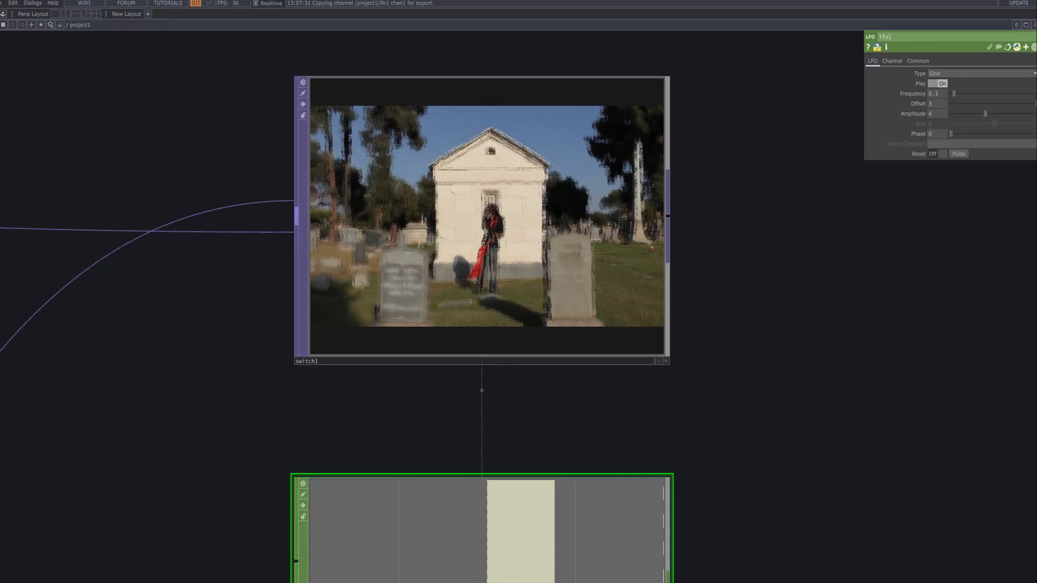
- Add a Resolution TOP after switch1 with High Quality Resize on, and space it further away from switch1
{"action": "left_click", "coordinate": [565, 311]}
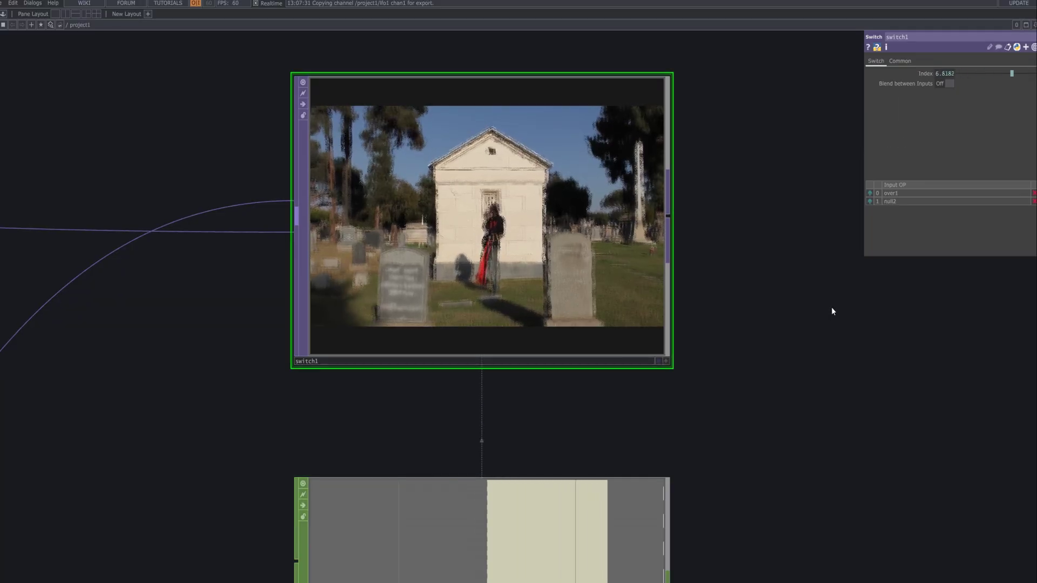
{"action": "scroll", "coordinate": [787, 332], "scroll_direction": "down", "scroll_amount": 3}
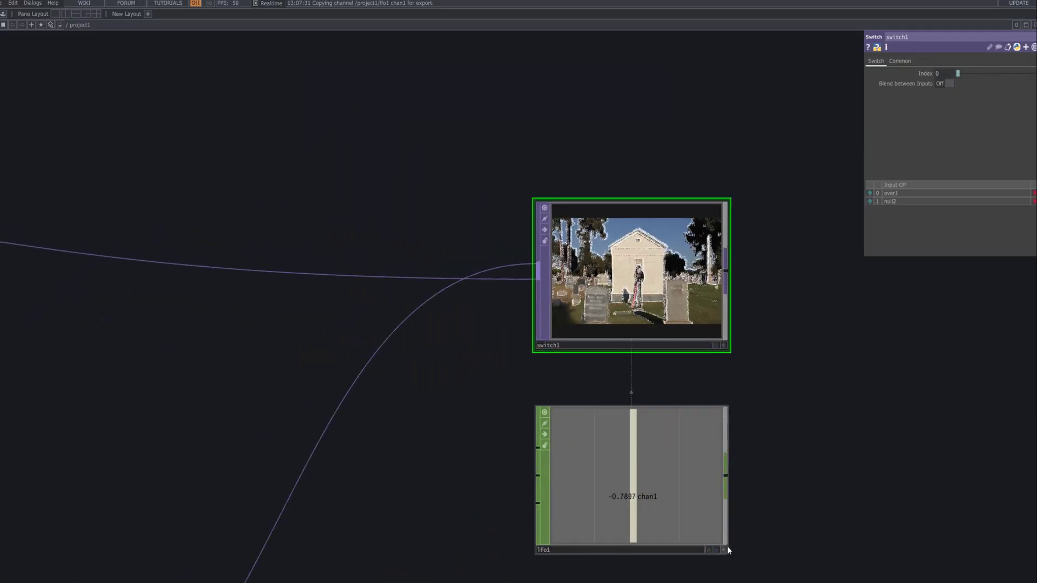
{"action": "left_click_drag", "start_coordinate": [685, 436], "coordinate": [616, 393]}
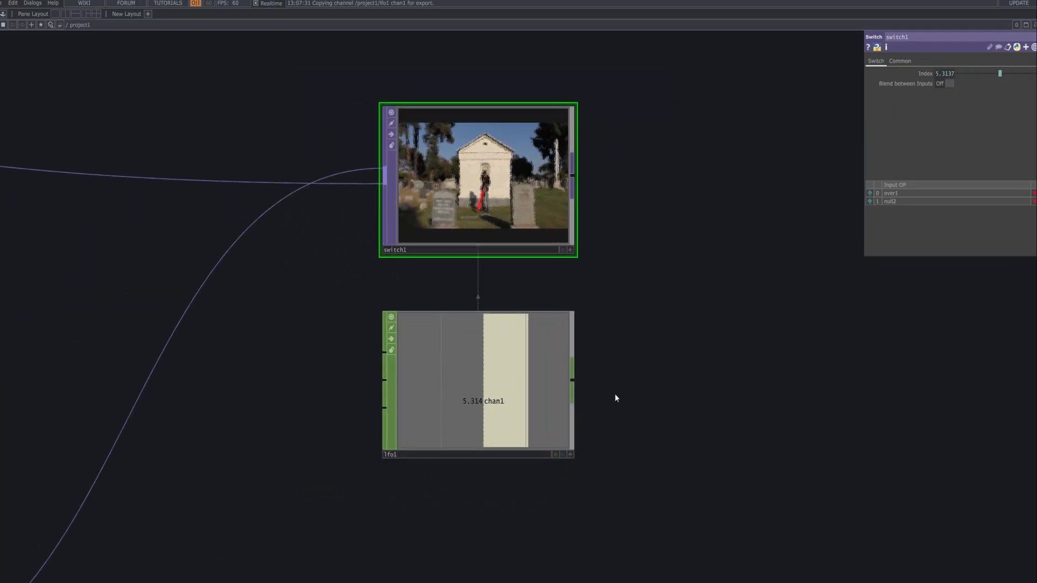
{"action": "left_click_drag", "start_coordinate": [616, 398], "coordinate": [523, 423]}
{"action": "scroll", "coordinate": [483, 374], "scroll_direction": "down", "scroll_amount": 5}
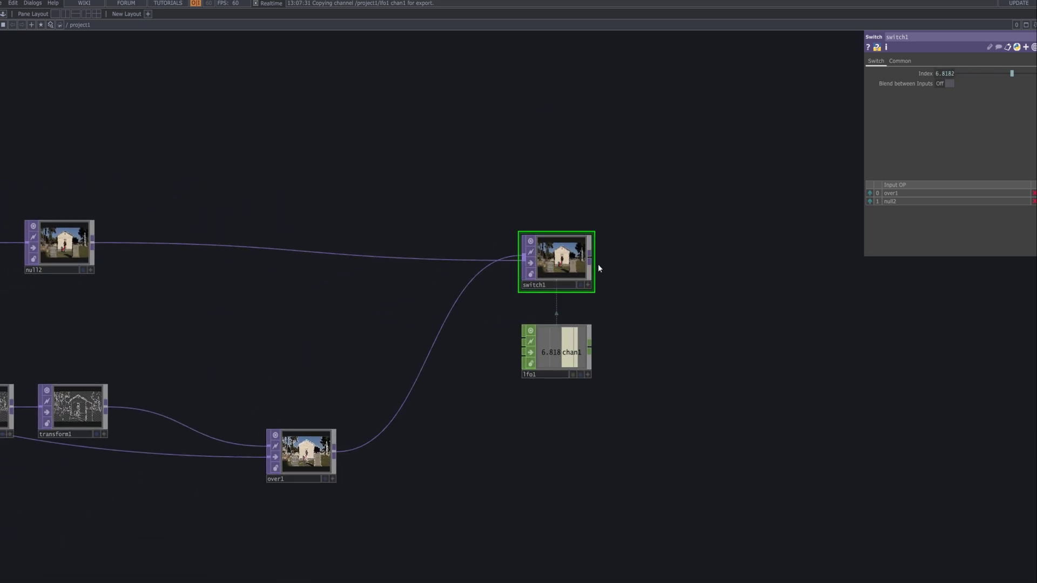
{"action": "key", "text": "Tab"}
{"action": "type", "text": "o"}
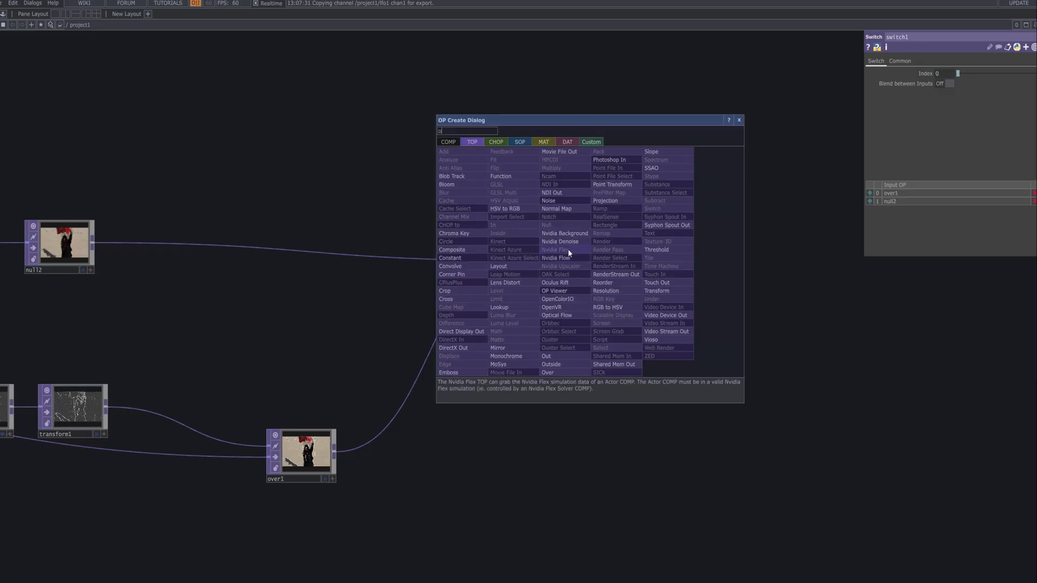
{"action": "key", "text": "BackSpace"}
{"action": "type", "text": "re"}
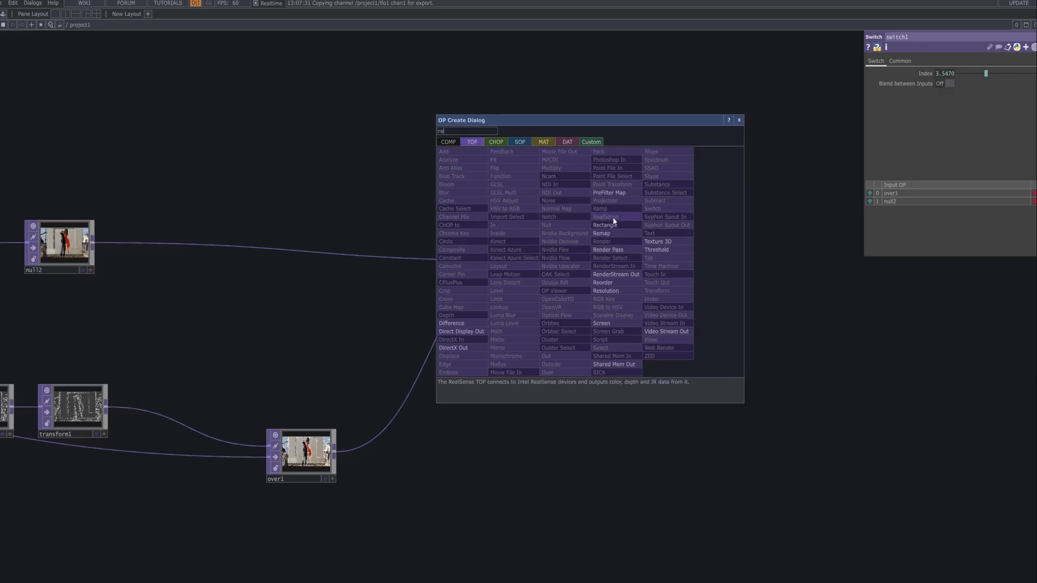
{"action": "left_click", "coordinate": [627, 292]}
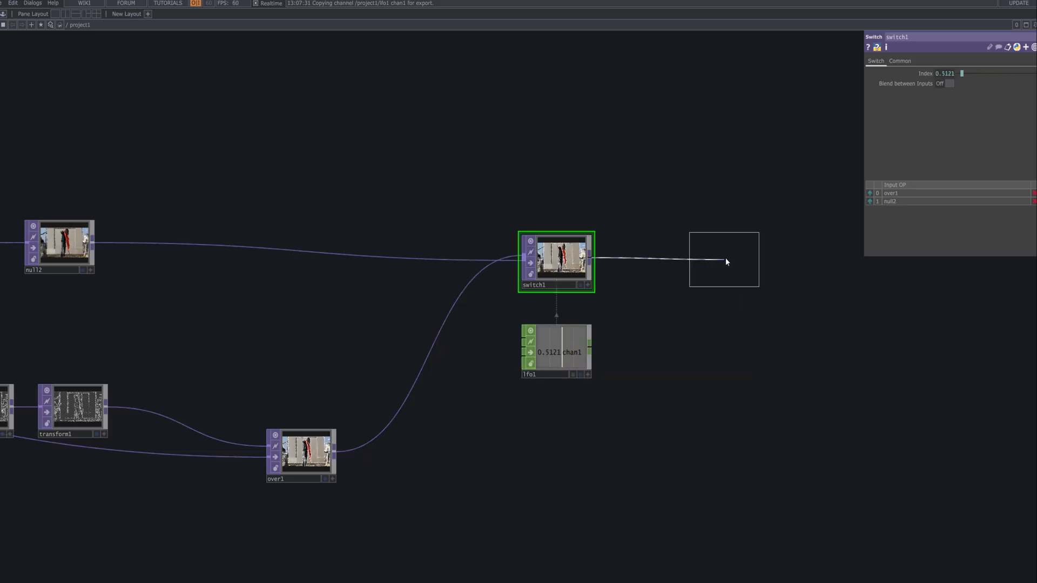
{"action": "left_click", "coordinate": [727, 260]}
{"action": "left_click", "coordinate": [949, 74]}
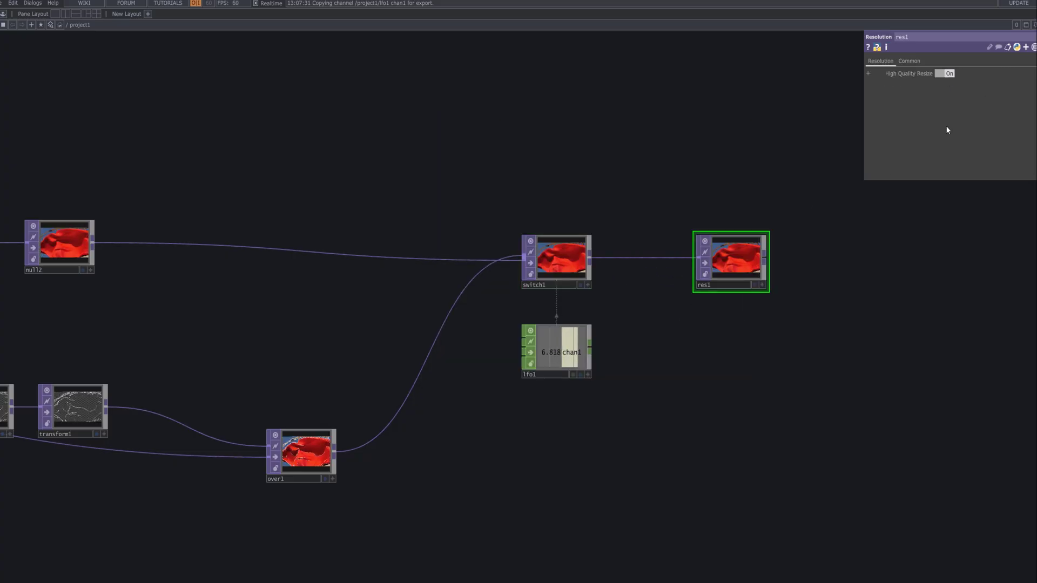
{"action": "left_click_drag", "start_coordinate": [740, 258], "coordinate": [808, 253]}
- Add an Out TOP fed by res1, placed in line after it
{"action": "left_click_drag", "start_coordinate": [869, 279], "coordinate": [525, 261]}
{"action": "right_click", "coordinate": [520, 259]}
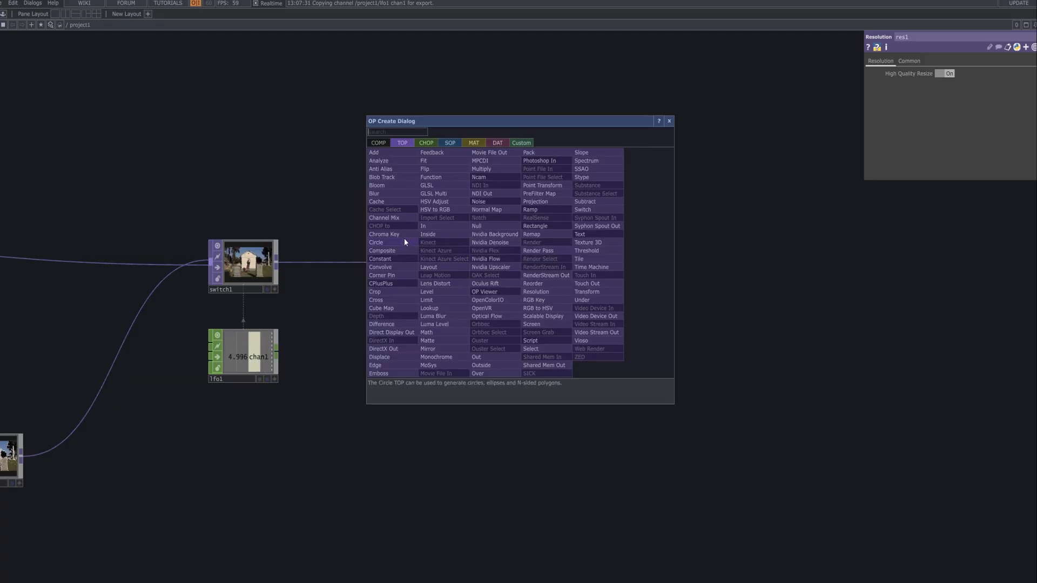
{"action": "type", "text": "out"}
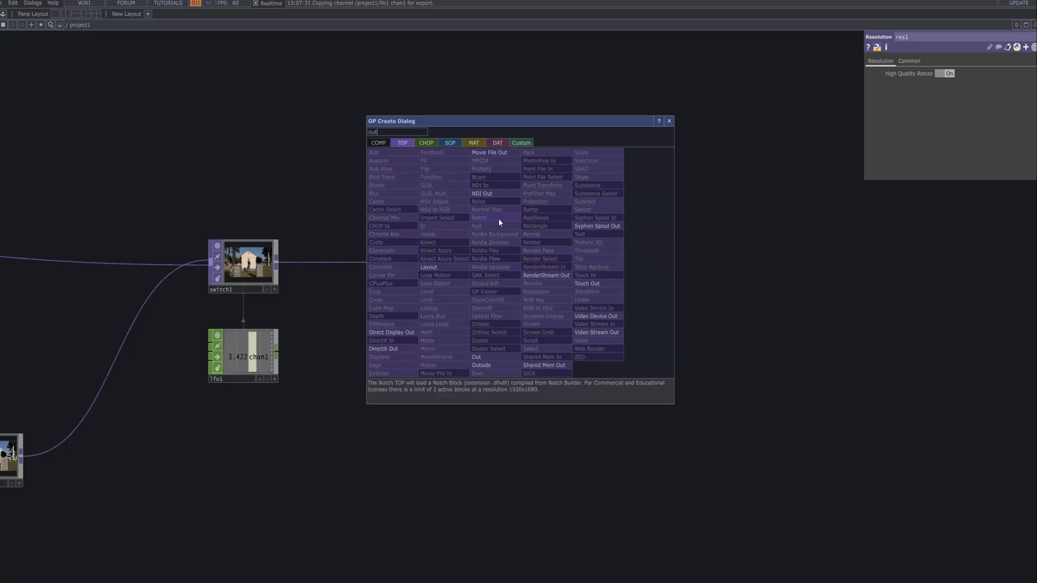
{"action": "left_click", "coordinate": [514, 366]}
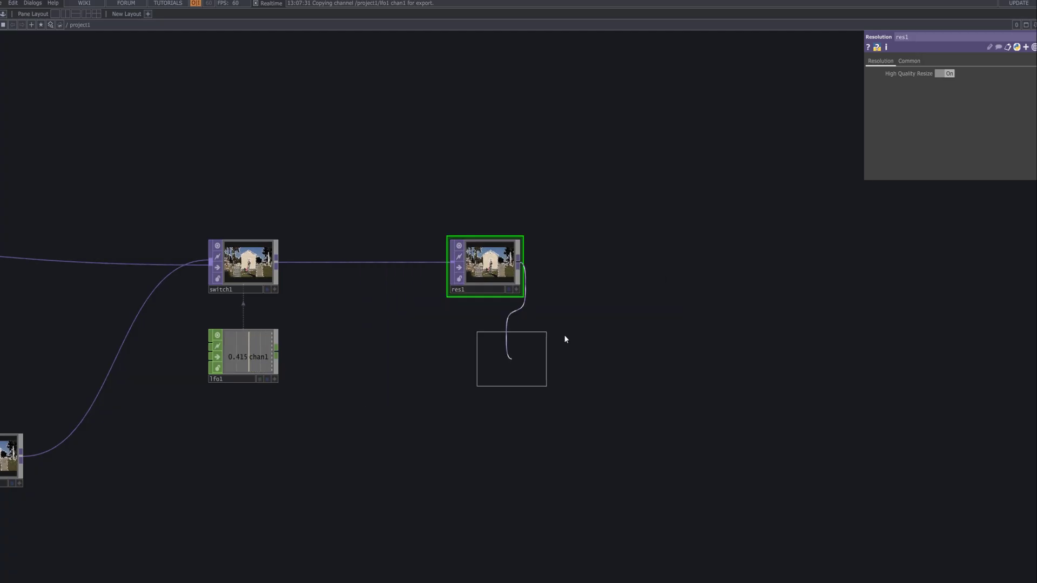
{"action": "left_click", "coordinate": [668, 274]}
- Add a Movie File Out TOP after out1 and preview out1 in the background
{"action": "key", "text": "Tab"}
{"action": "type", "text": "mov"}
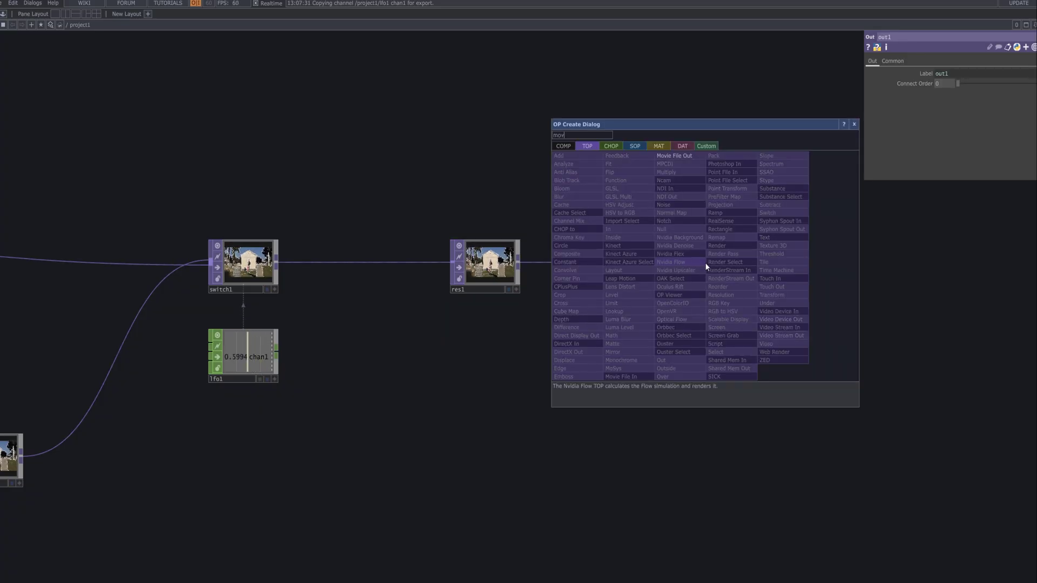
{"action": "key", "text": "Return"}
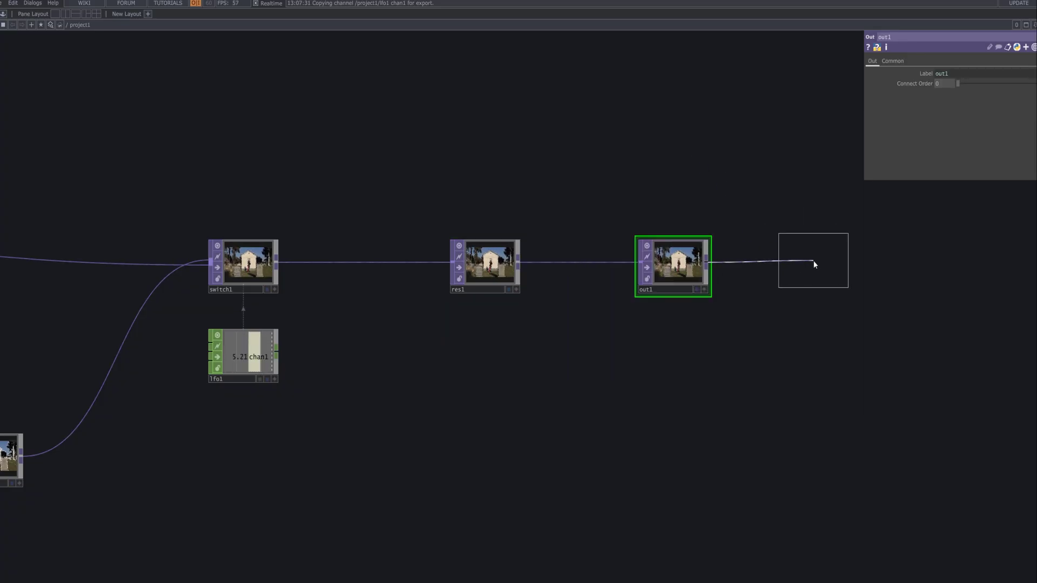
{"action": "left_click", "coordinate": [813, 260]}
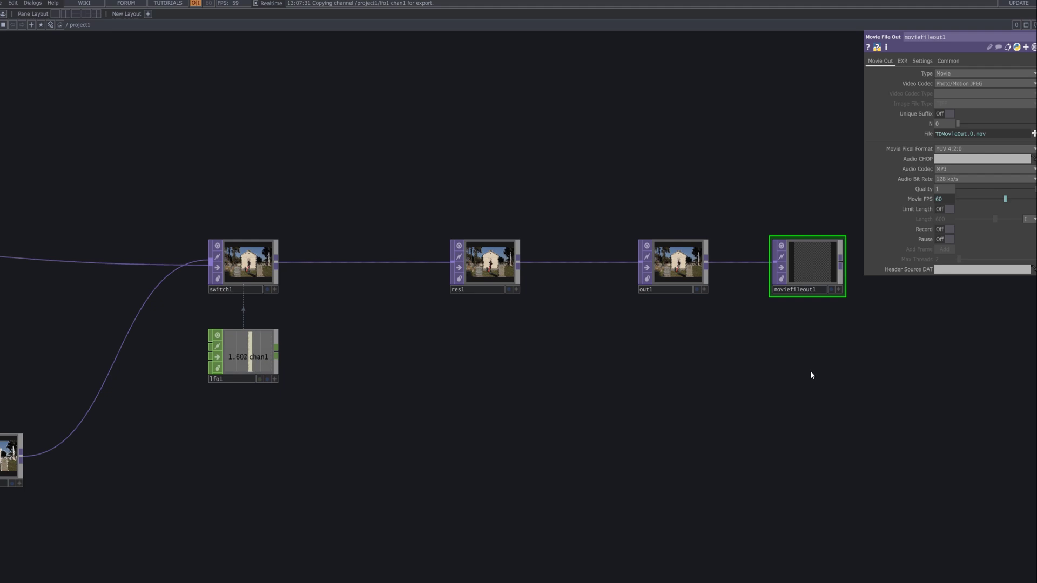
{"action": "left_click", "coordinate": [697, 290]}
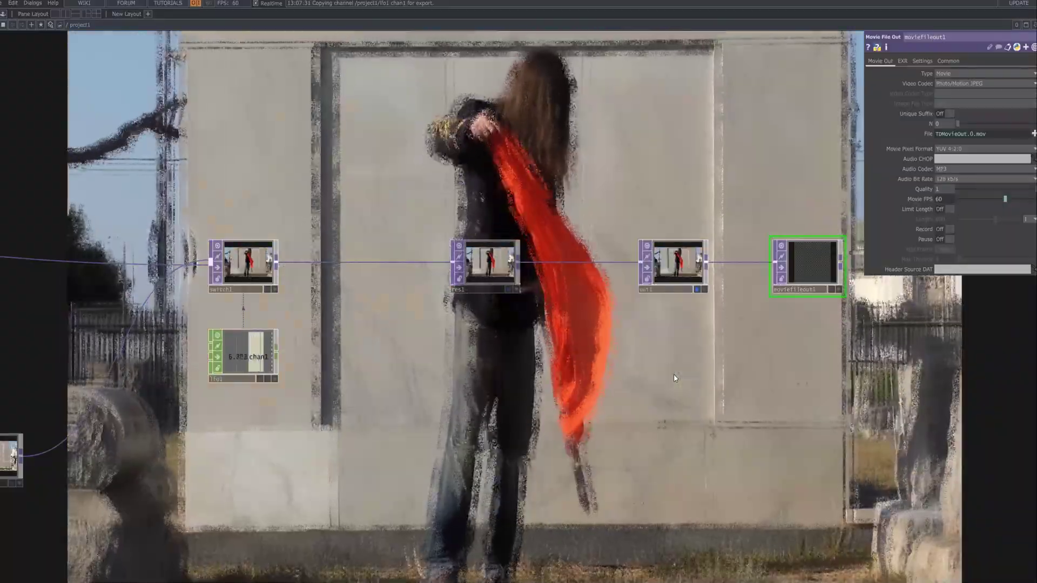
- Tidy the network layout by repositioning nodes in the displacement and outline branches, including antialias1
{"action": "scroll", "coordinate": [673, 373], "scroll_direction": "down", "scroll_amount": 4}
{"action": "left_click_drag", "start_coordinate": [686, 430], "coordinate": [755, 438]}
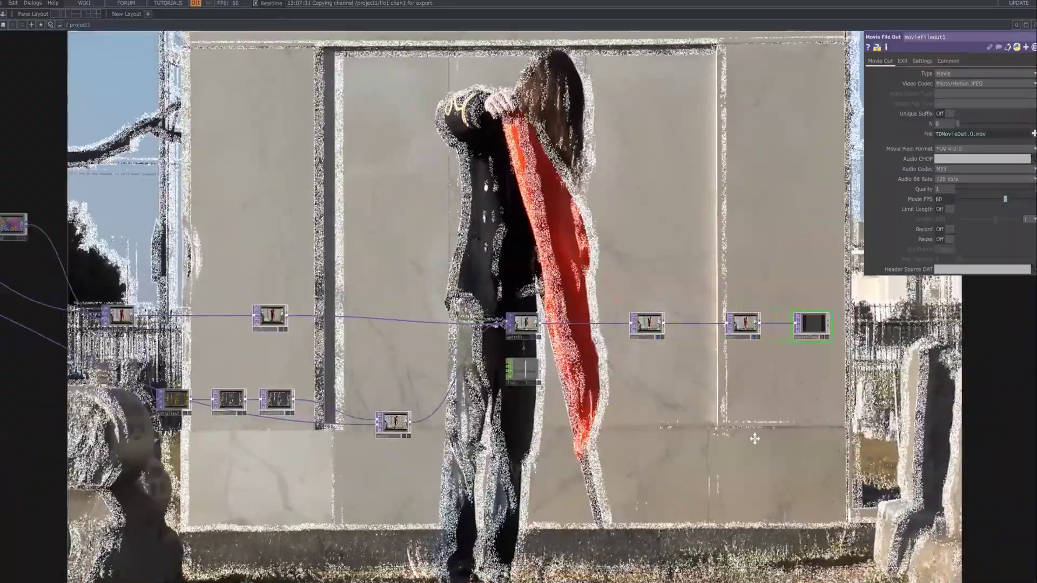
{"action": "scroll", "coordinate": [754, 438], "scroll_direction": "down", "scroll_amount": 2}
{"action": "left_click", "coordinate": [130, 339]}
{"action": "left_click_drag", "start_coordinate": [129, 338], "coordinate": [86, 458]}
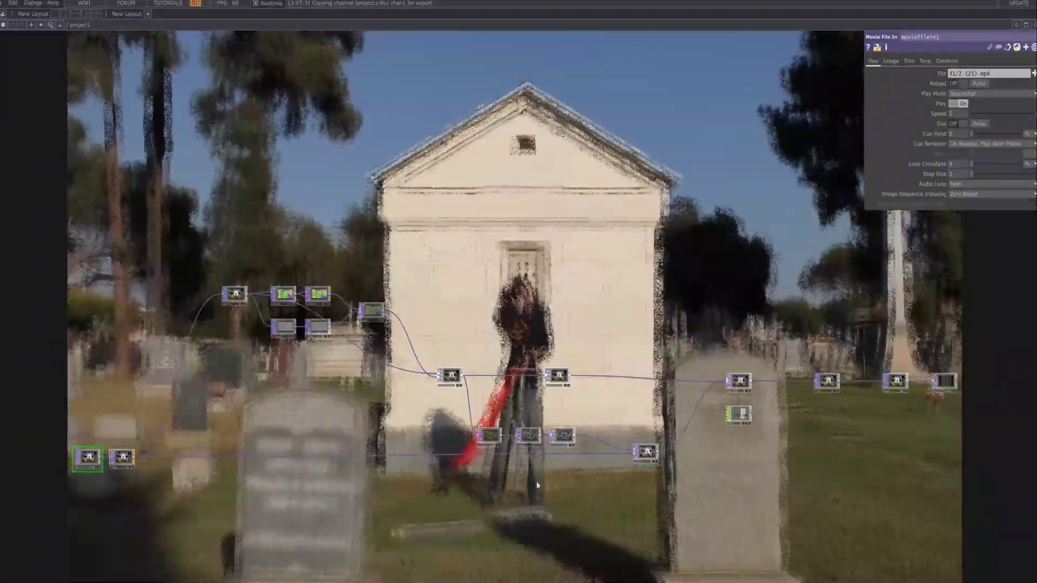
{"action": "left_click_drag", "start_coordinate": [580, 448], "coordinate": [493, 414]}
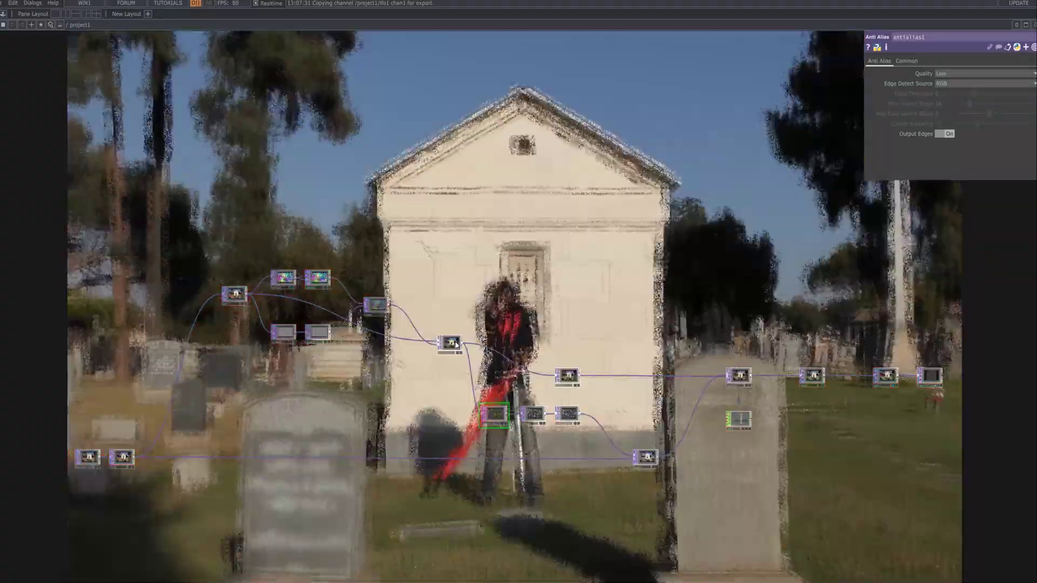
- Add a Level TOP fed by res1, placed above the wire running to out1
{"action": "scroll", "coordinate": [740, 430], "scroll_direction": "down", "scroll_amount": 3}
{"action": "scroll", "coordinate": [763, 429], "scroll_direction": "up", "scroll_amount": 5}
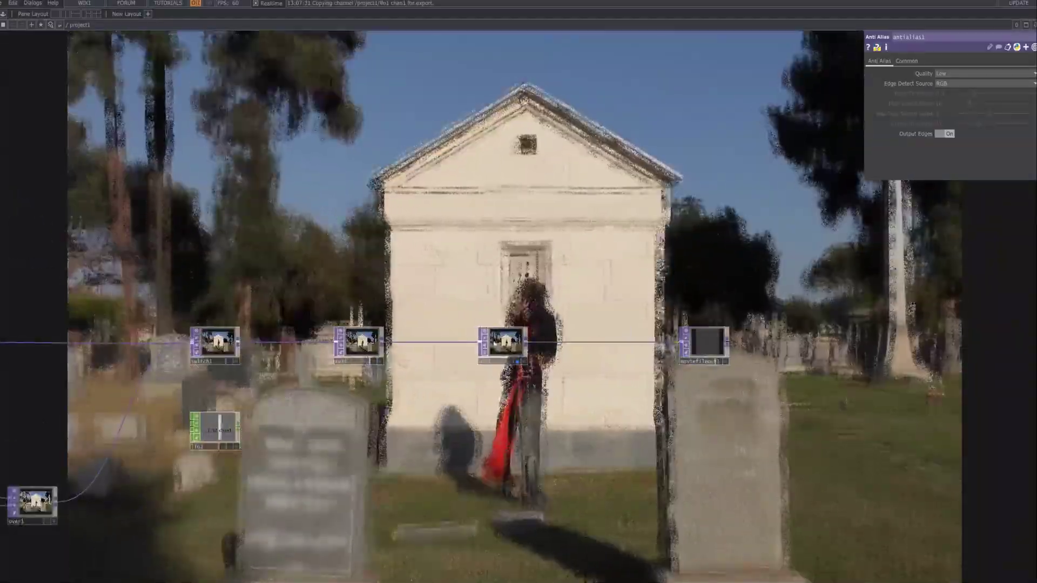
{"action": "right_click", "coordinate": [448, 345]}
{"action": "left_click", "coordinate": [456, 342]}
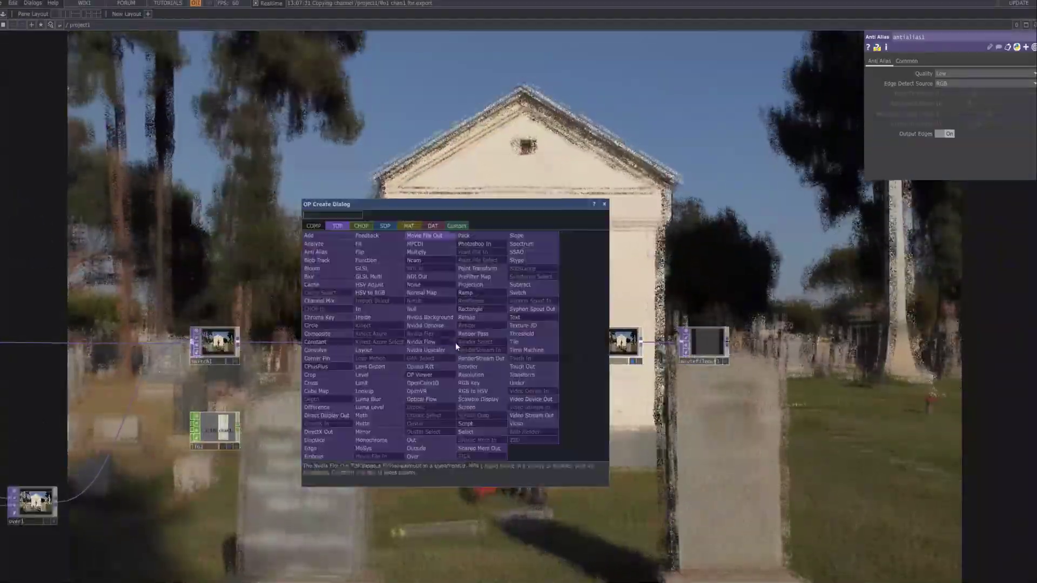
{"action": "type", "text": "lev"}
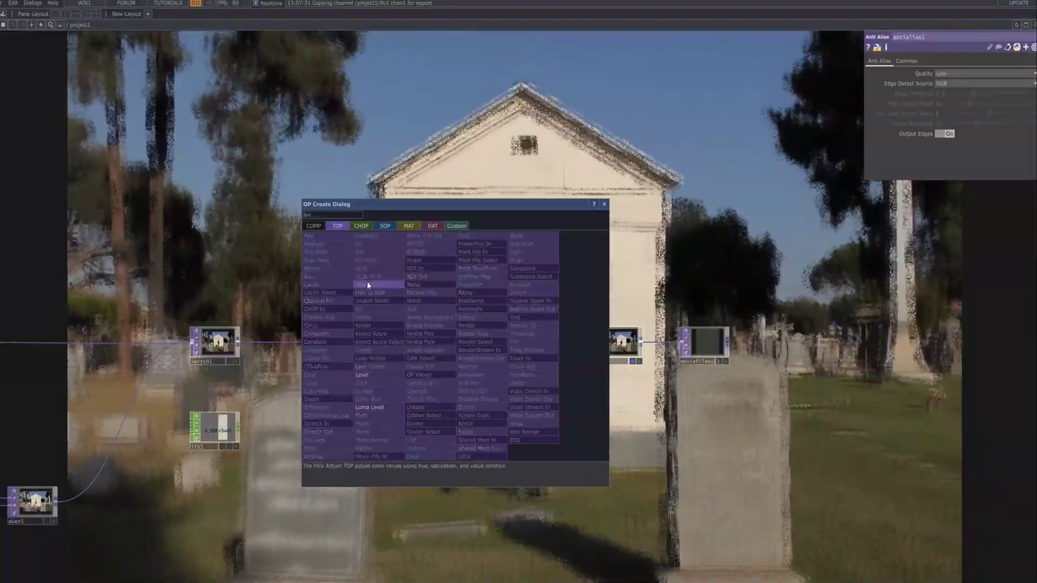
{"action": "left_click", "coordinate": [362, 375]}
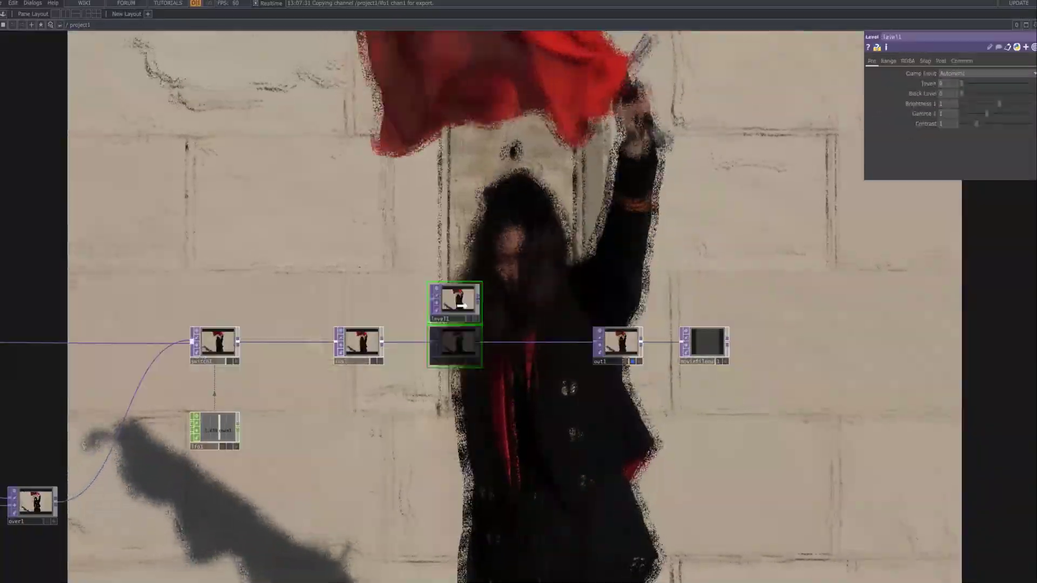
- Set level1's Brightness to 1.11, Gamma to 0.57 and Contrast to about 1.6
{"action": "left_click", "coordinate": [461, 305]}
{"action": "scroll", "coordinate": [464, 329], "scroll_direction": "up", "scroll_amount": 5}
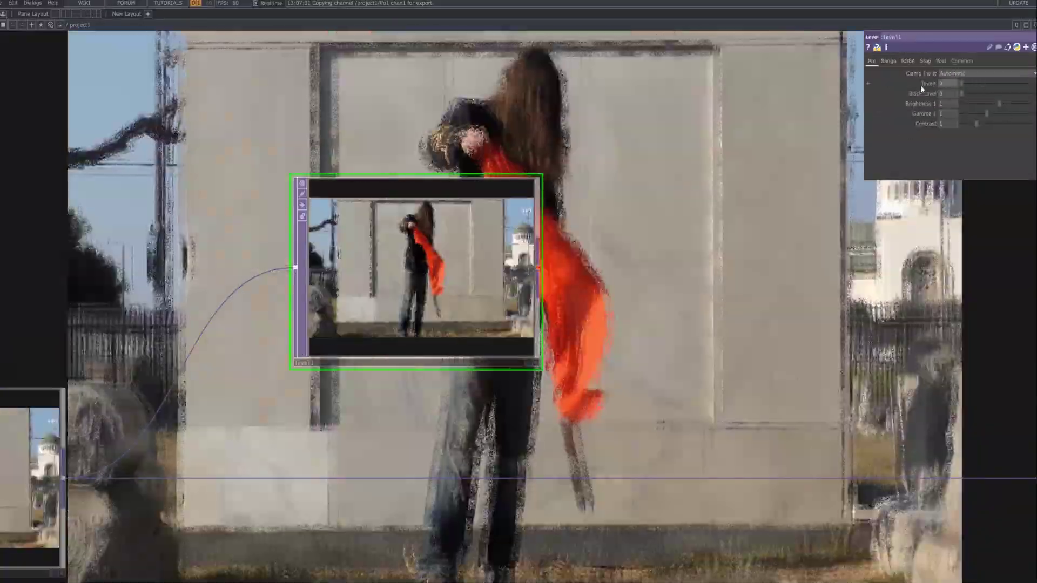
{"action": "left_click_drag", "start_coordinate": [962, 93], "coordinate": [963, 134]}
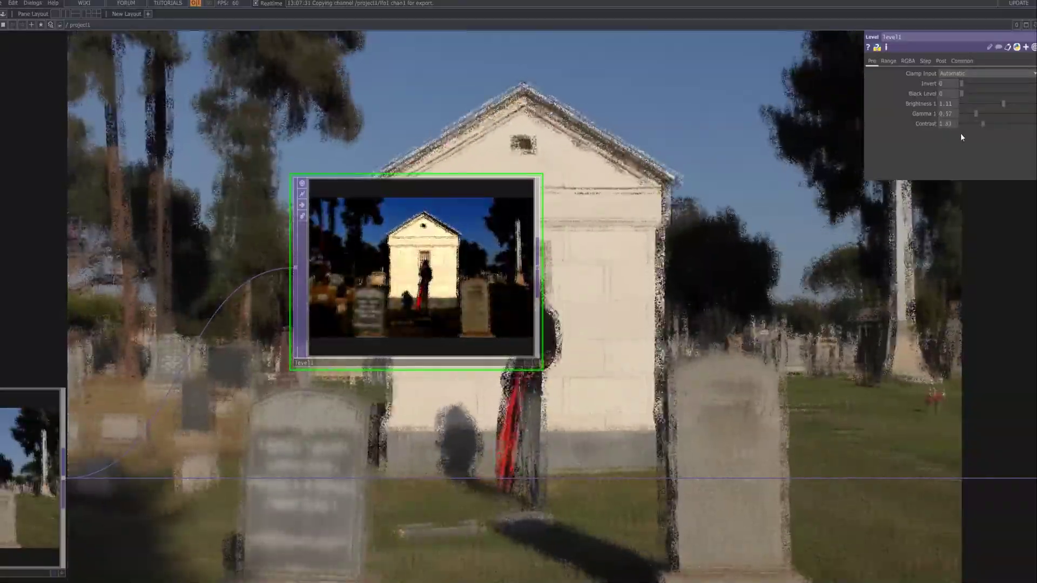